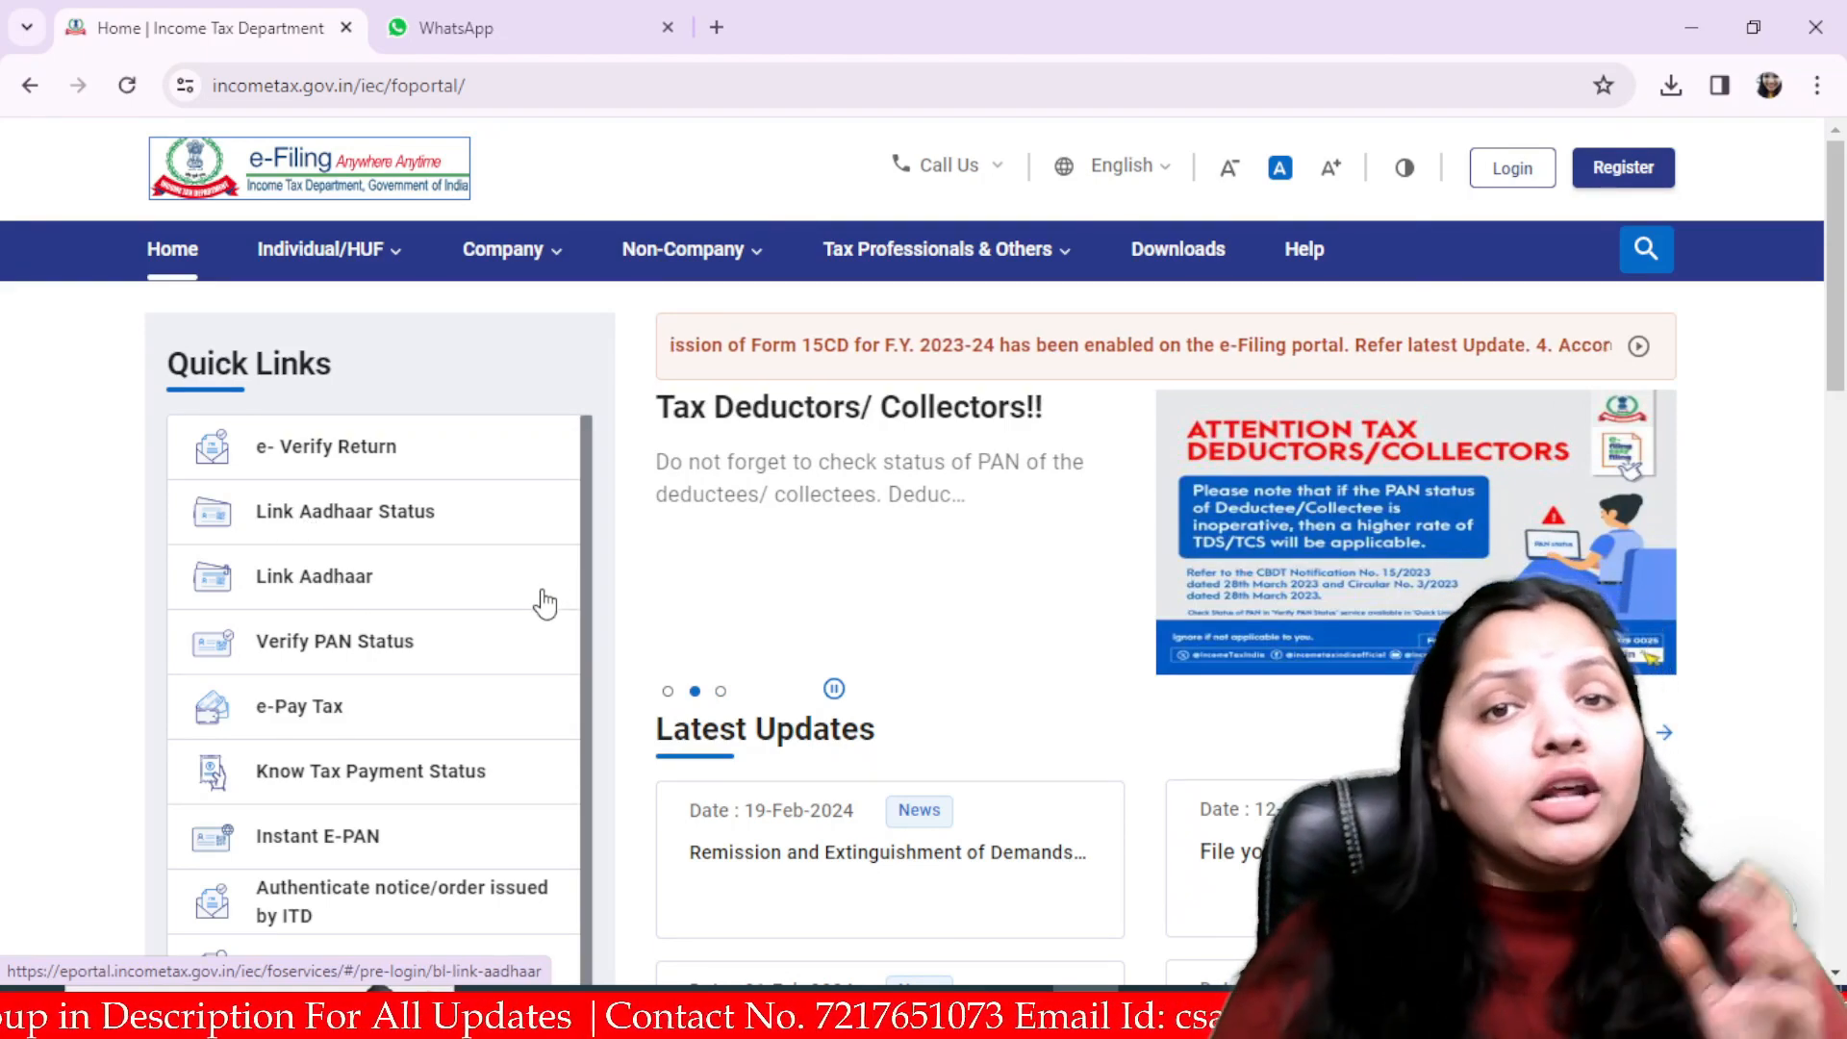
Open the Link Aadhaar Status page to view its form, and return to the portal's home page.
left_click(371, 522)
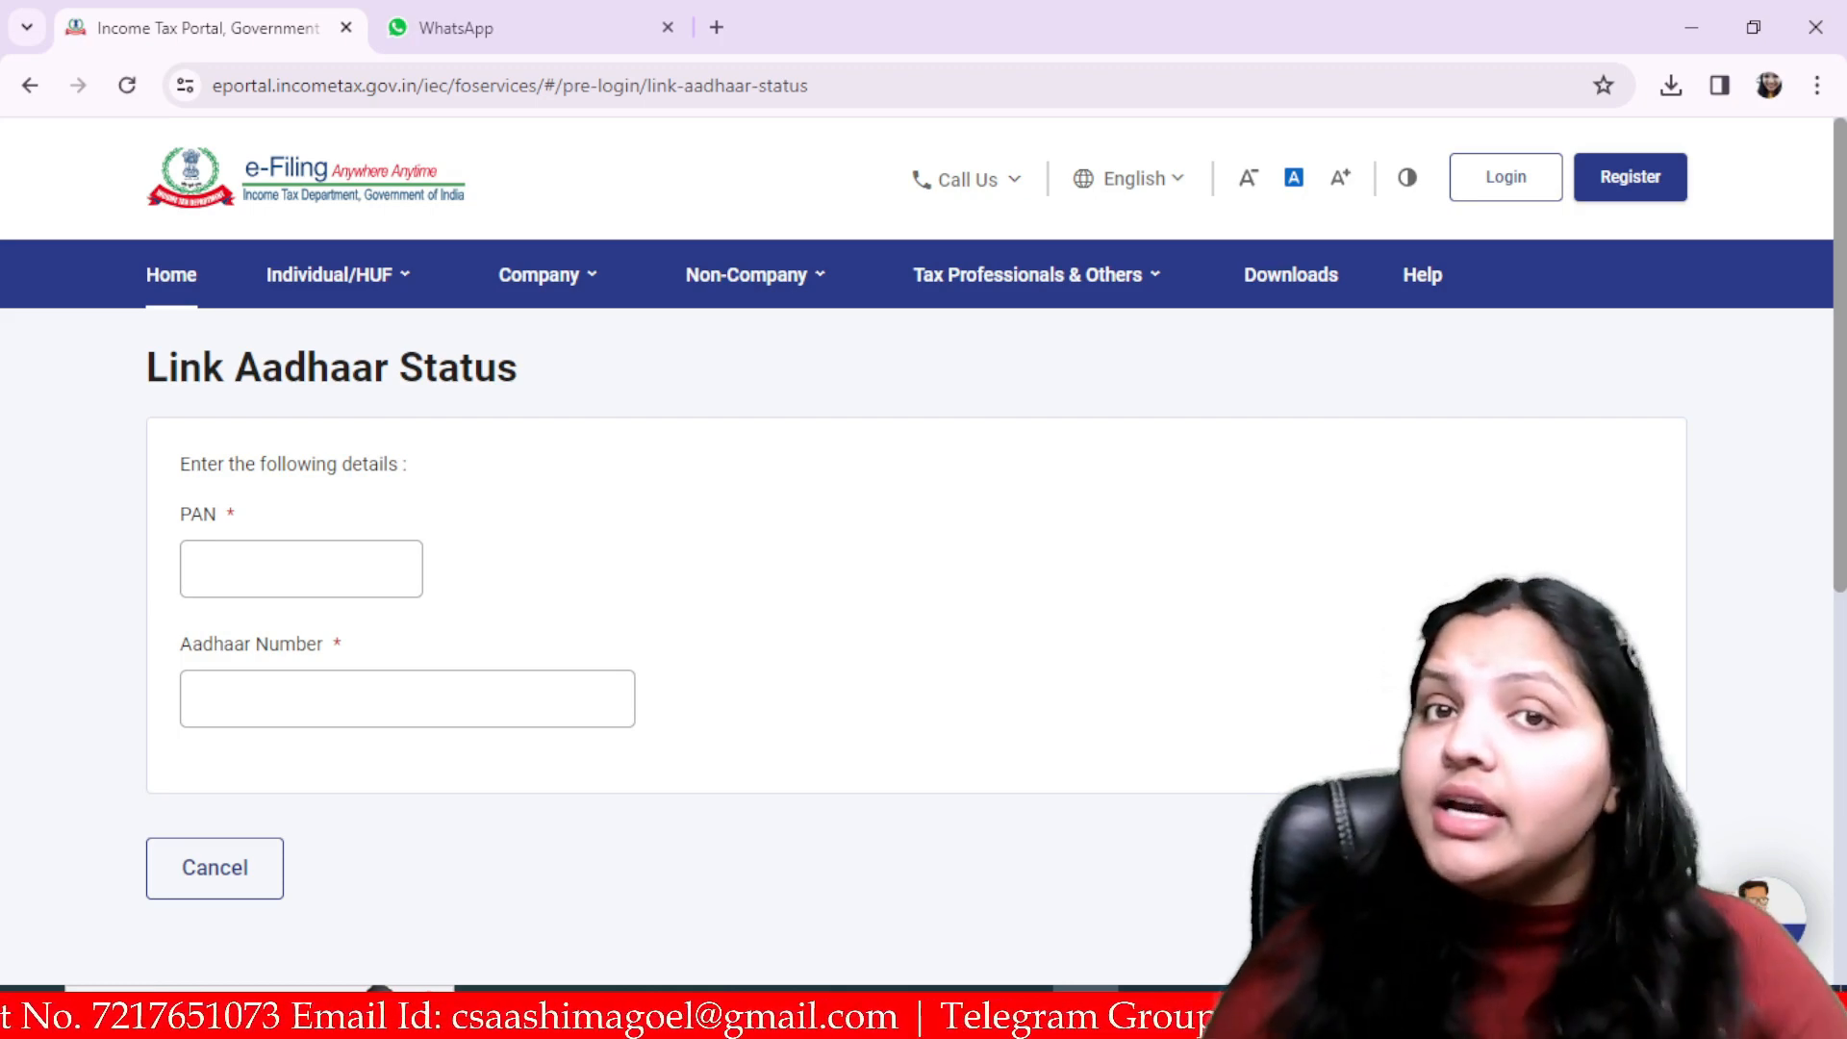
left_click(334, 204)
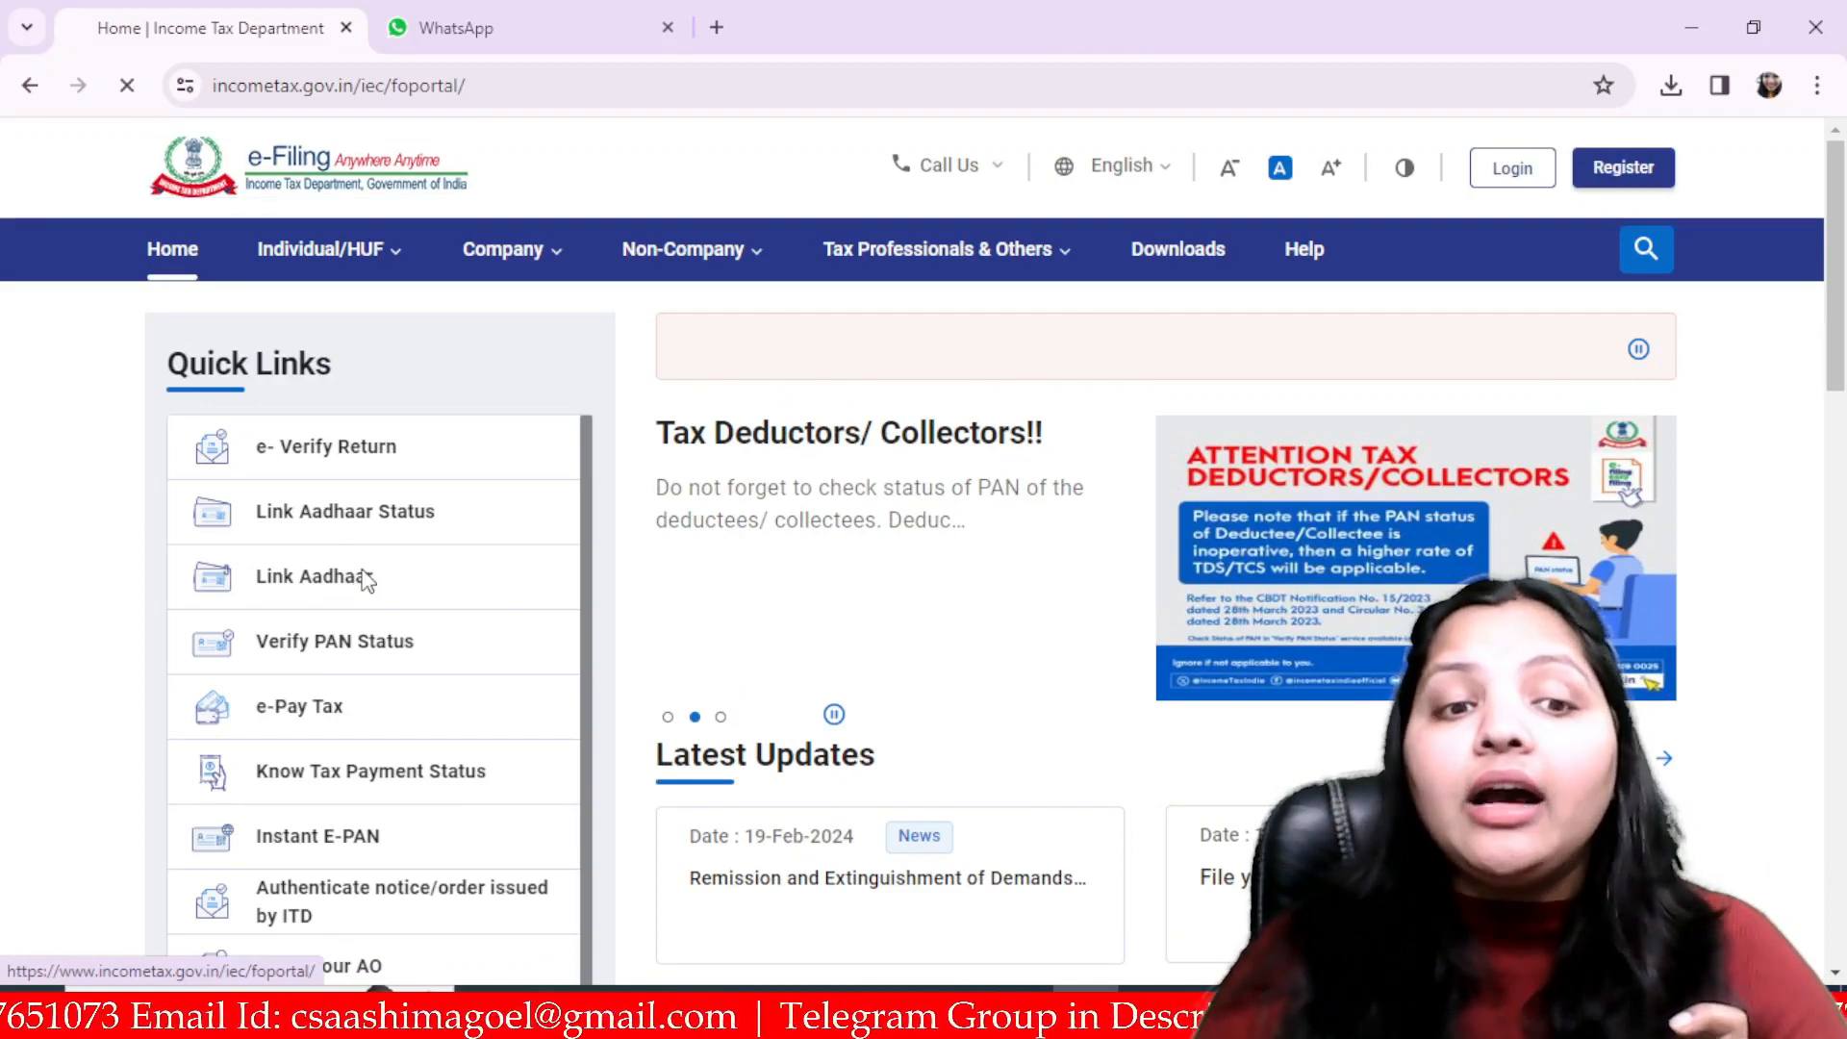
Open the Link Aadhaar form and read its information on inoperative PANs and the Rs. 1000 fee.
left_click(367, 578)
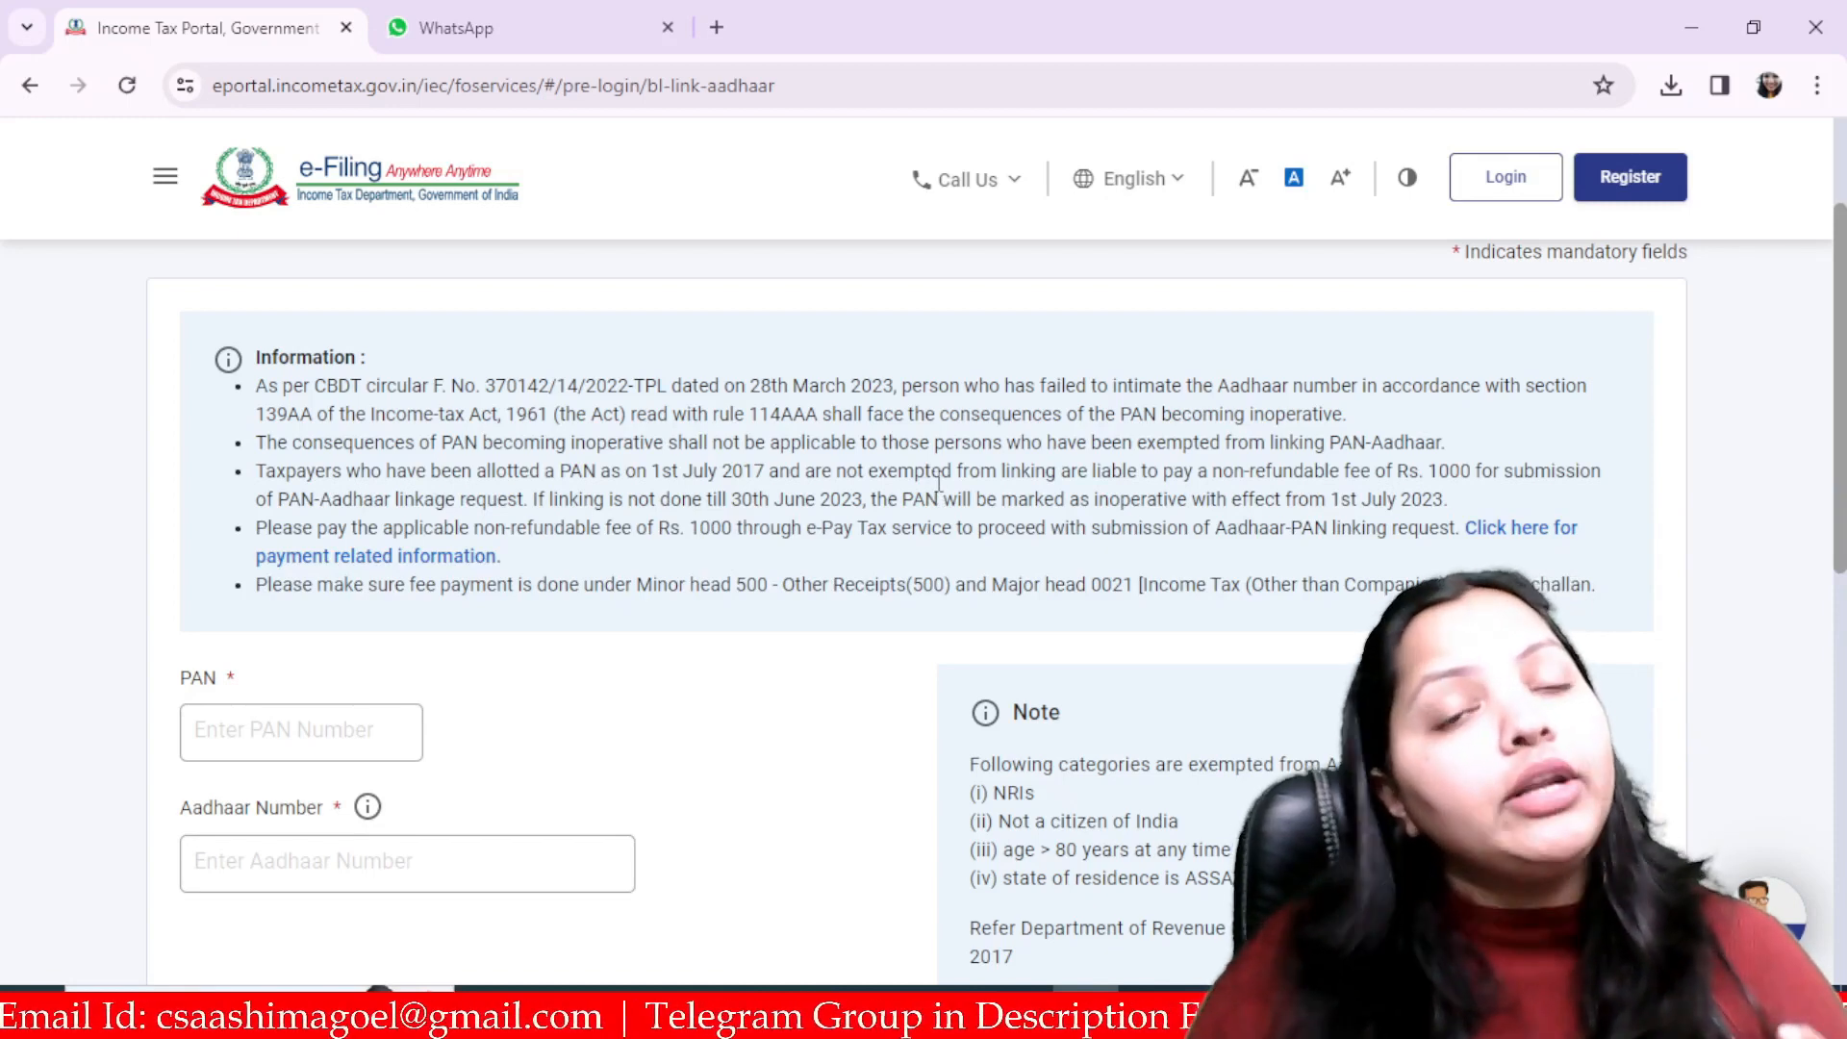
left_click_drag(1101, 499, 1281, 498)
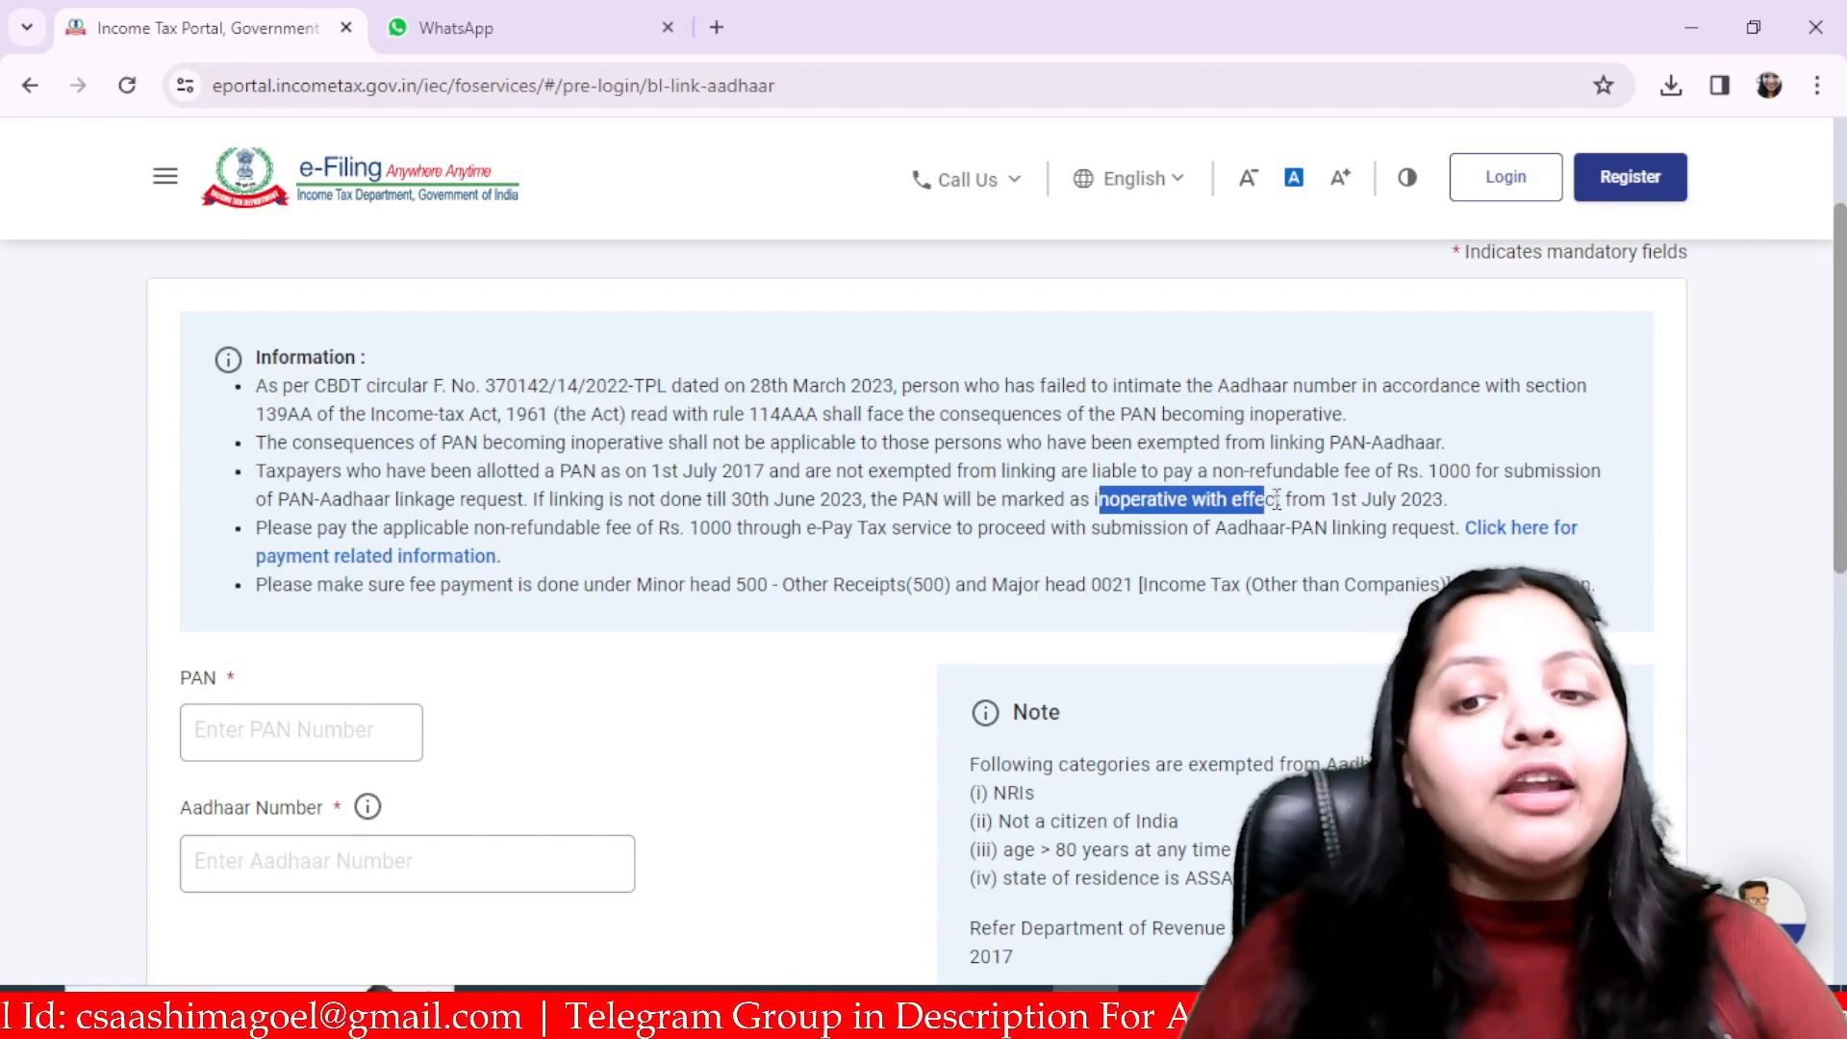
left_click(1198, 566)
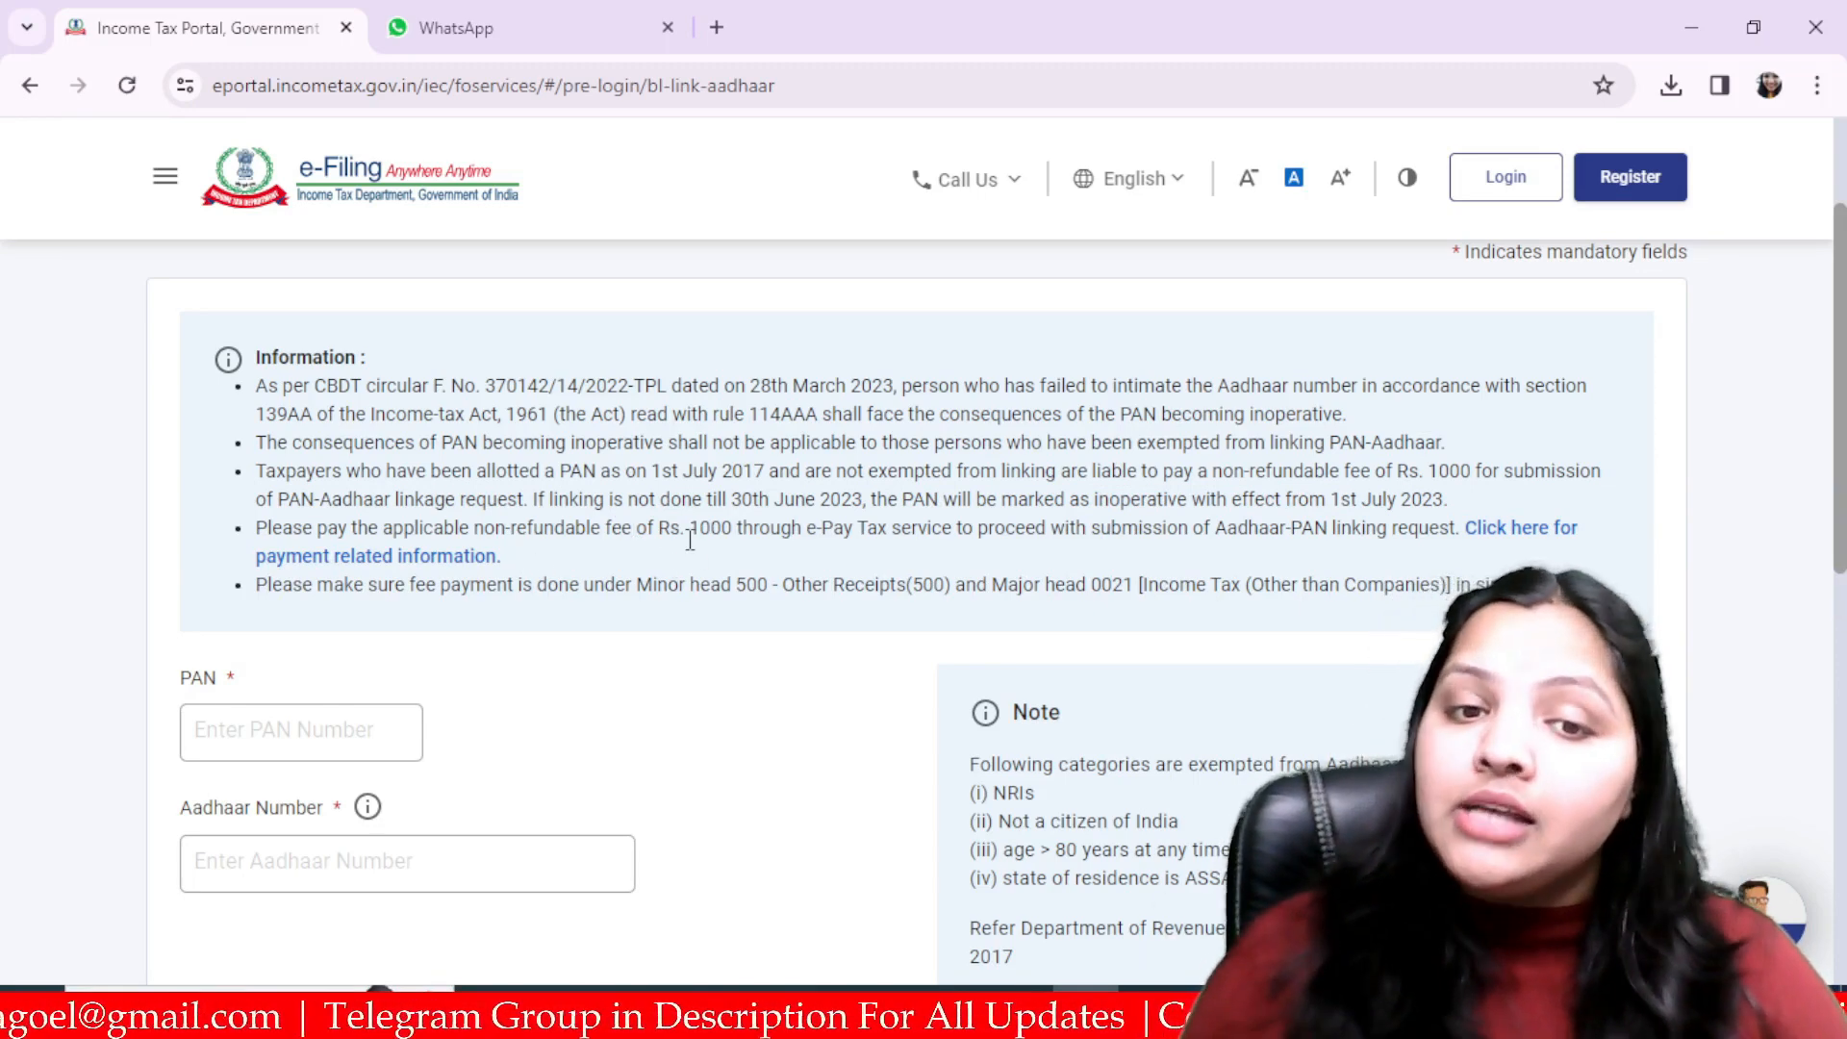
left_click_drag(670, 529, 728, 529)
left_click(818, 566)
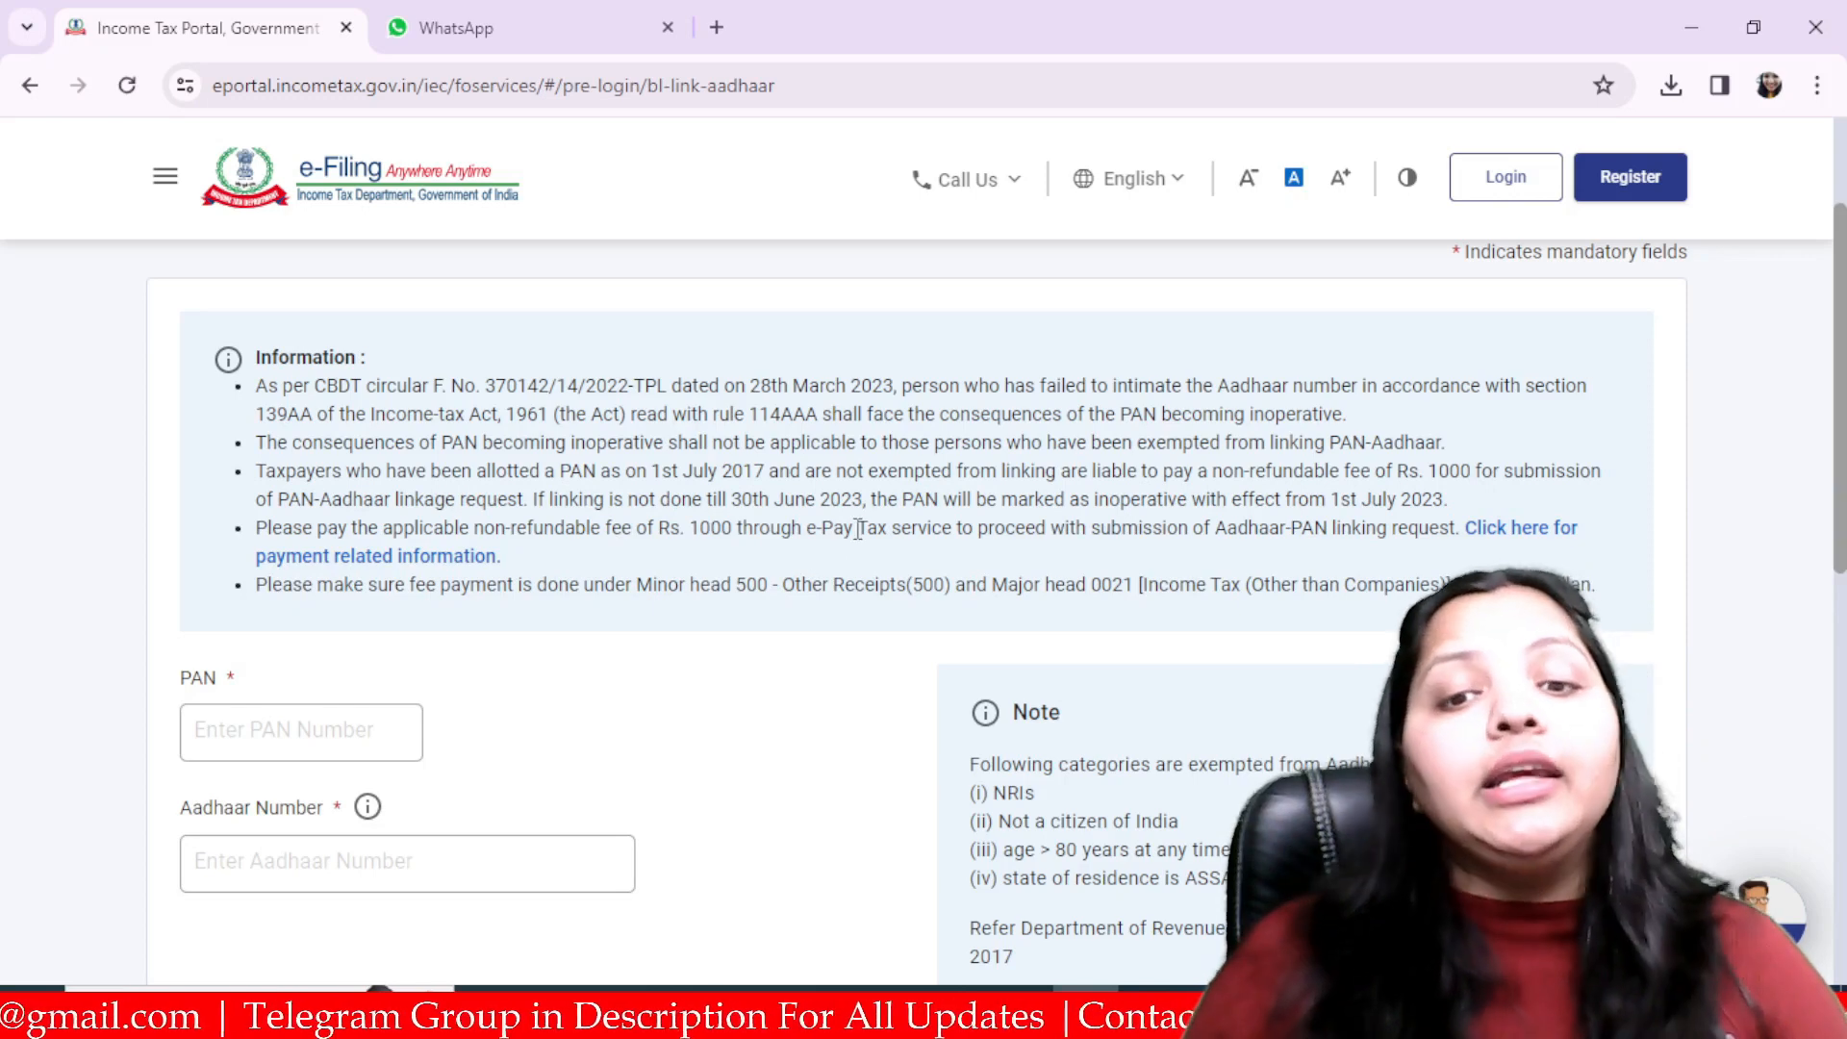
Fill in the PAN and Aadhaar number in the Link Aadhaar form and submit them for validation.
scroll(878, 520, "down", 3)
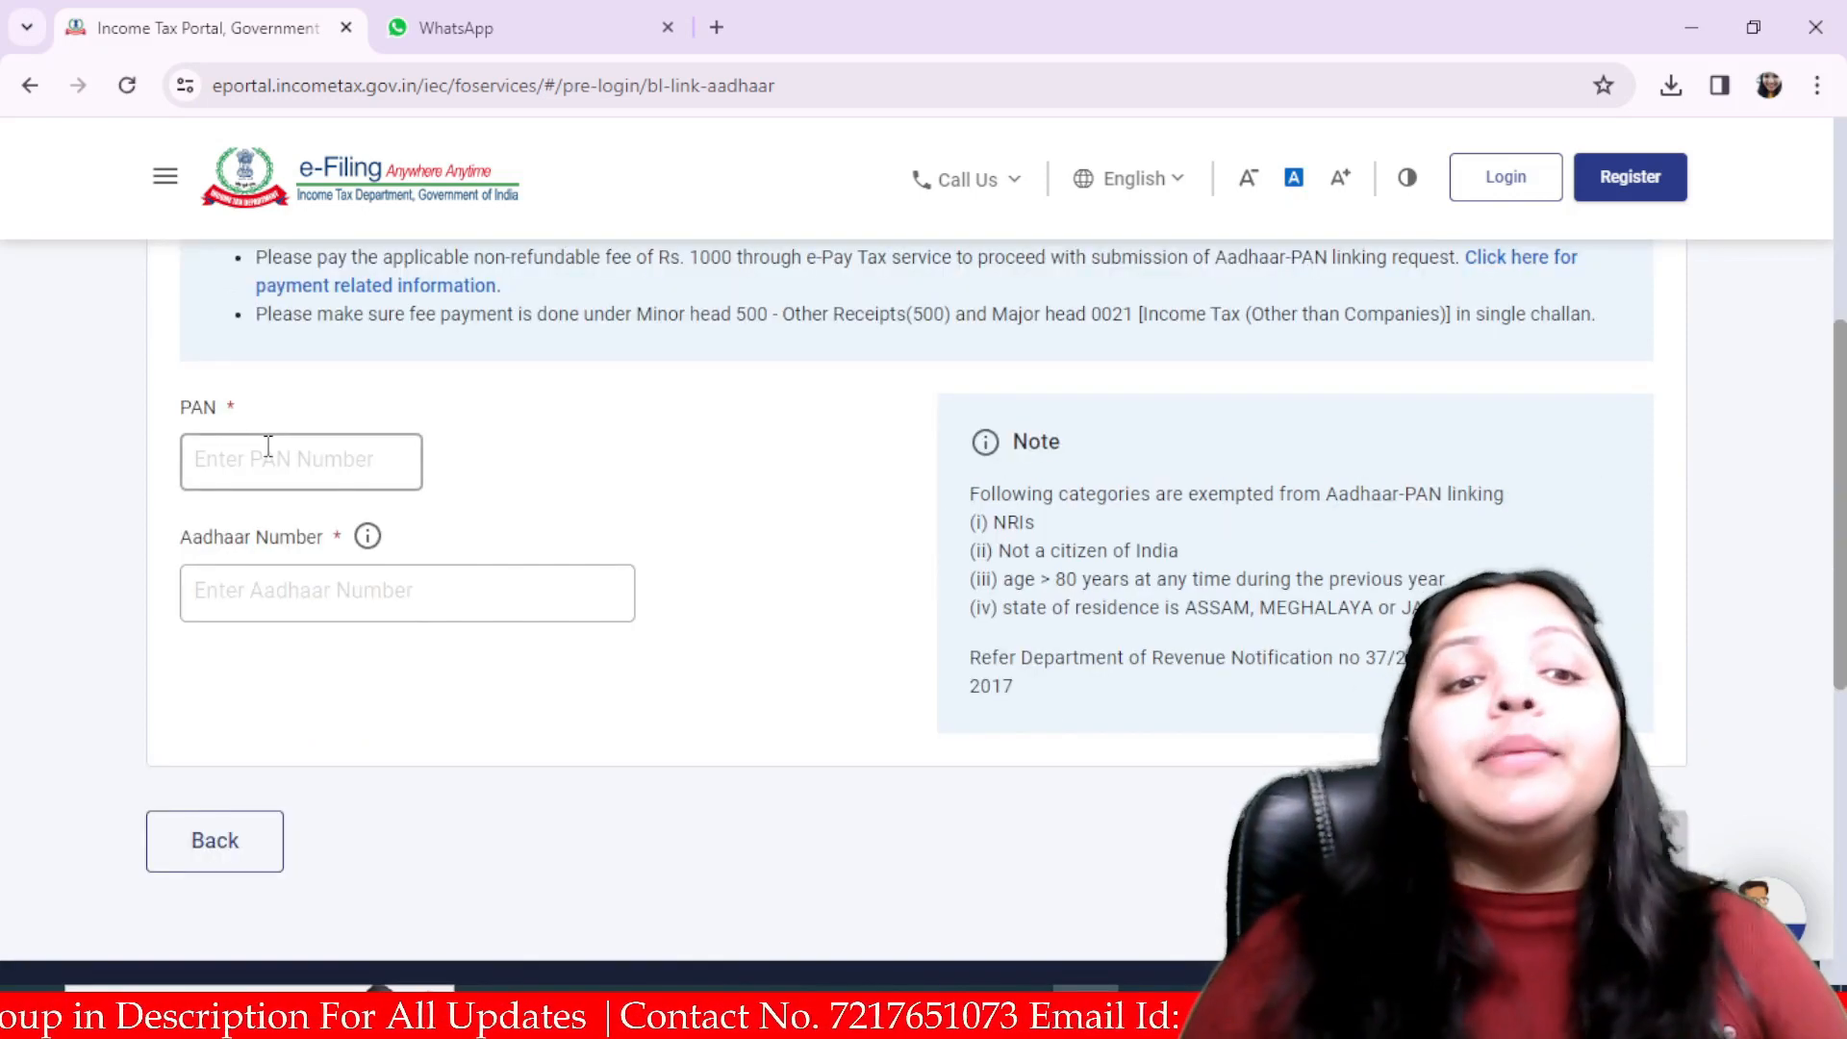
left_click(293, 478)
left_click(306, 573)
left_click(280, 652)
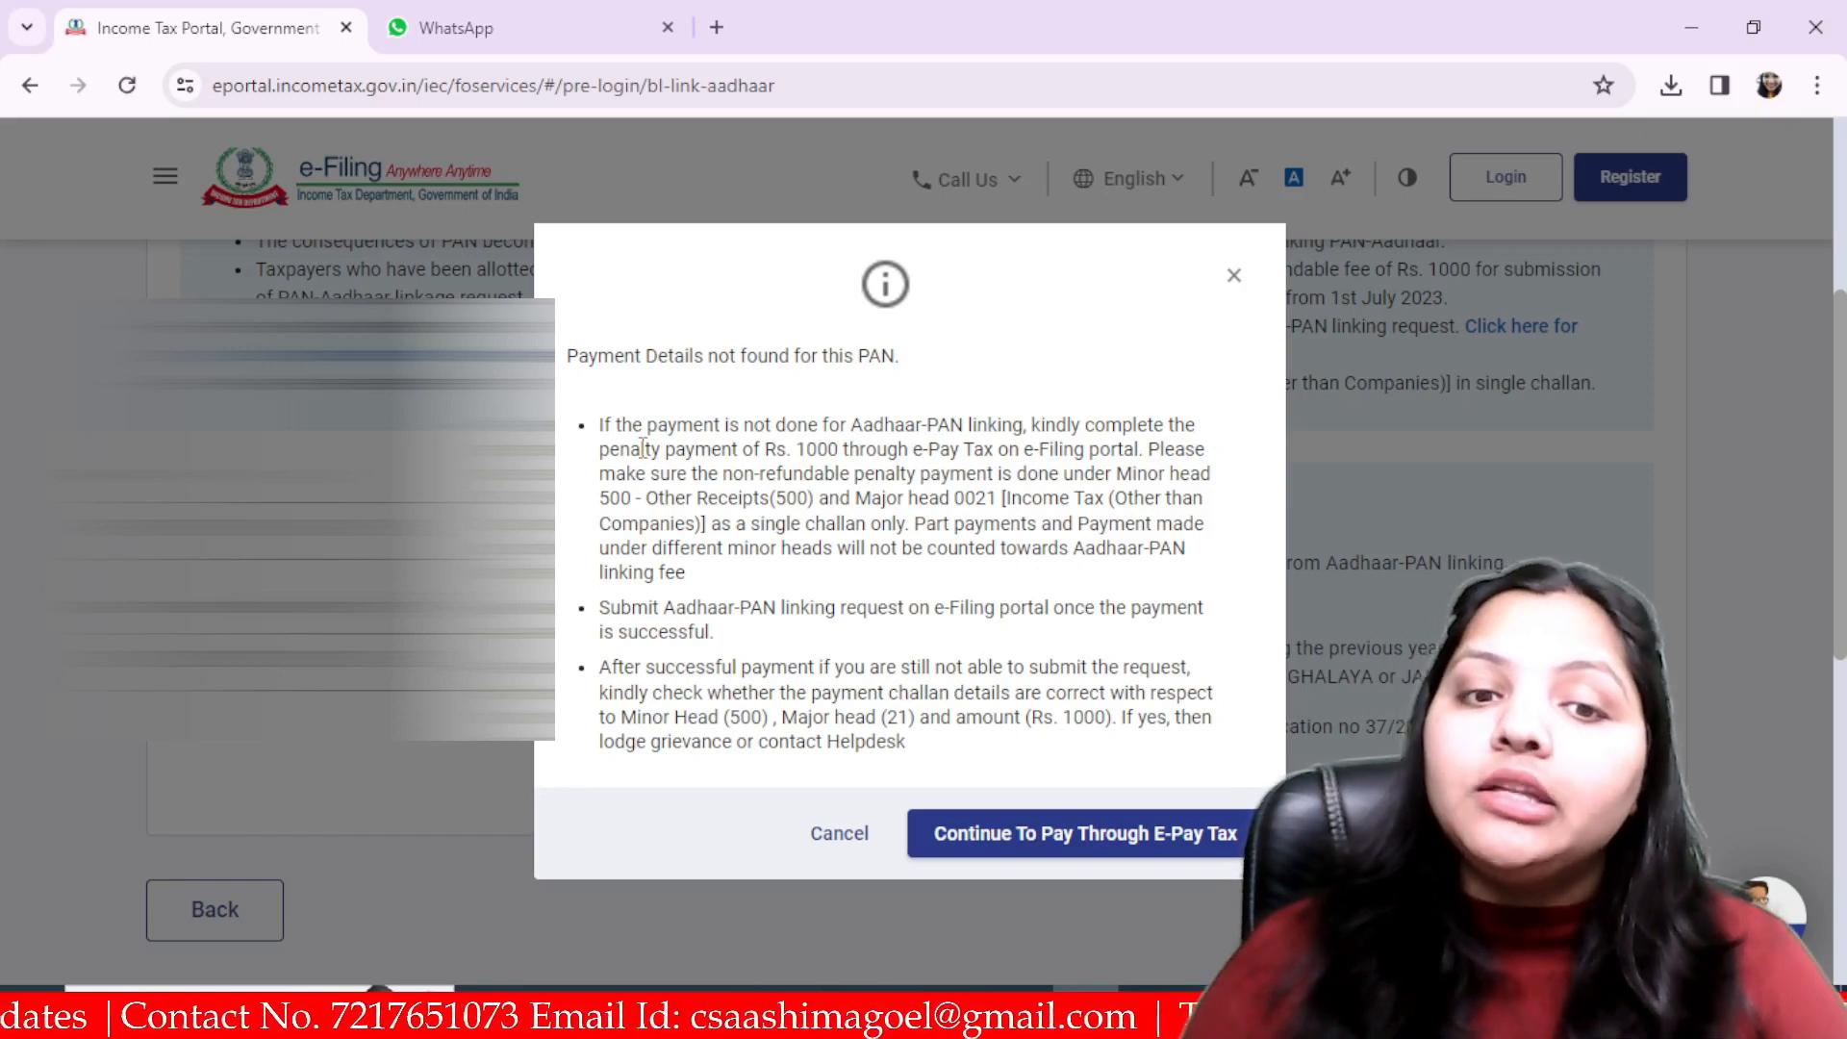
Read the notice about the penalty payment and continue to pay through e-Pay Tax.
left_click_drag(619, 450, 1136, 447)
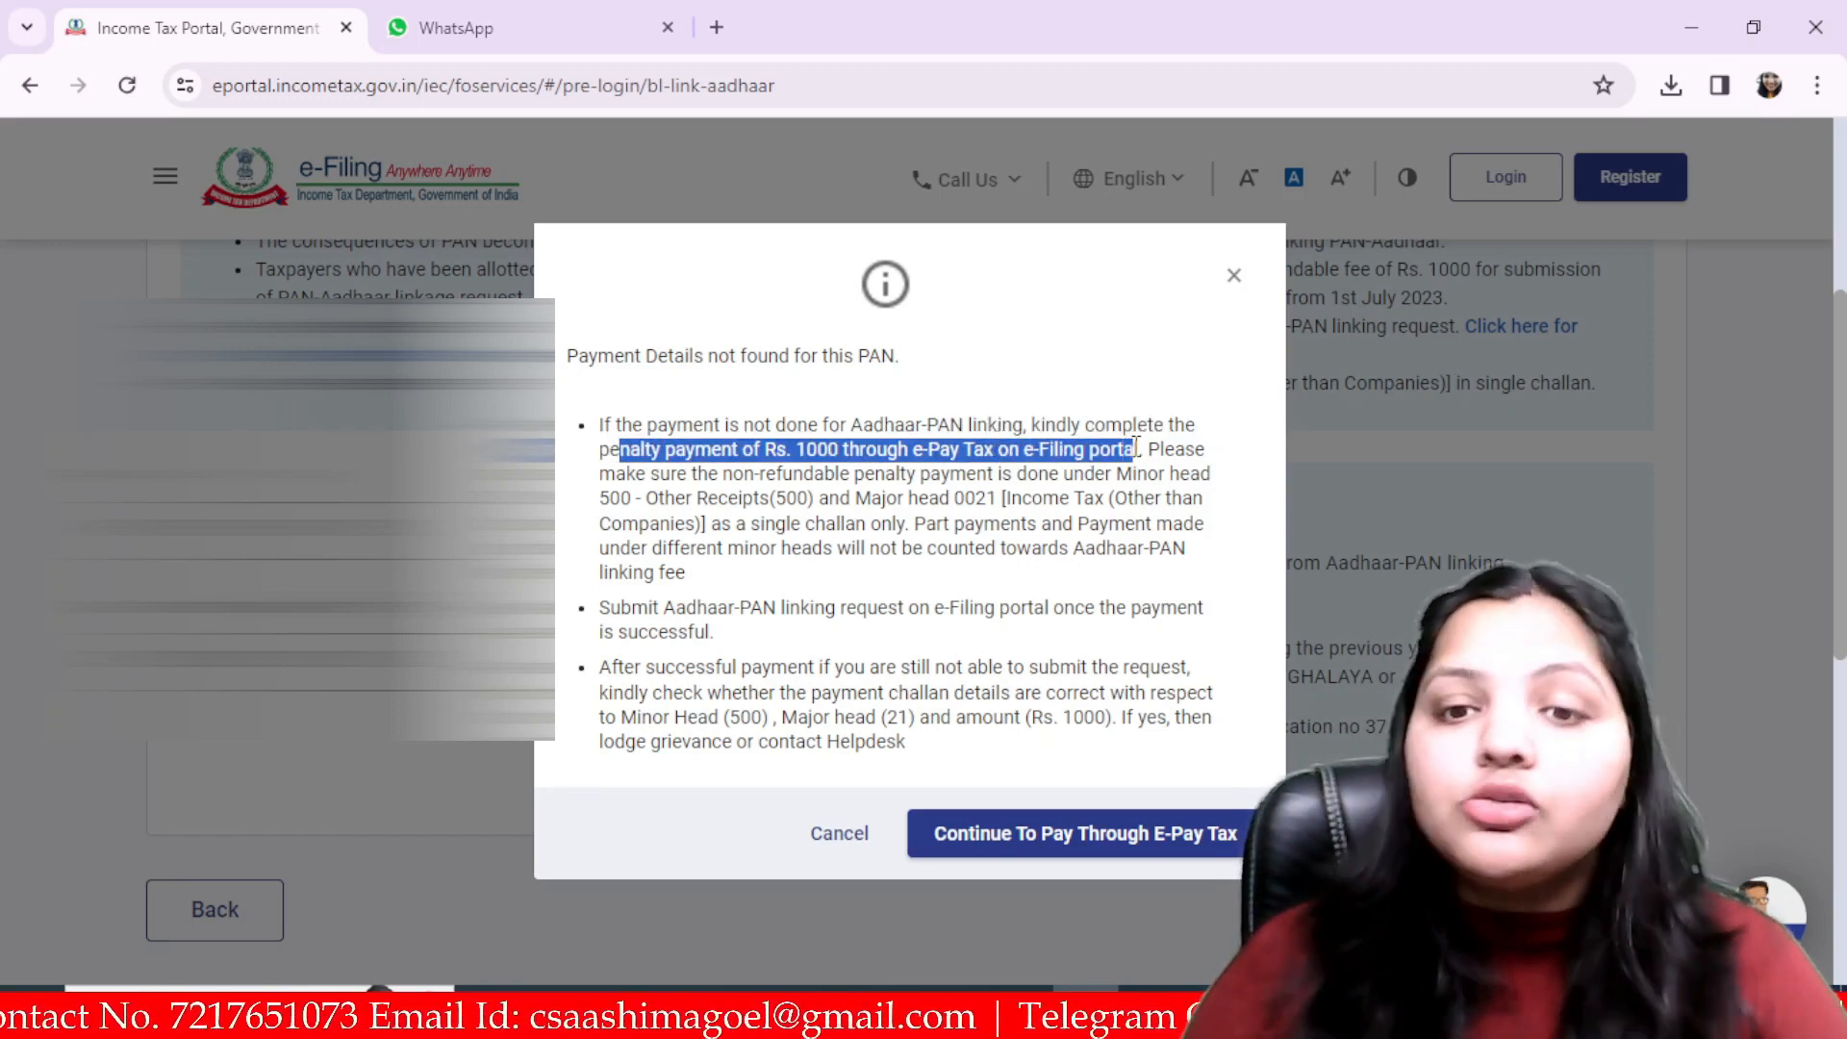
left_click(1125, 470)
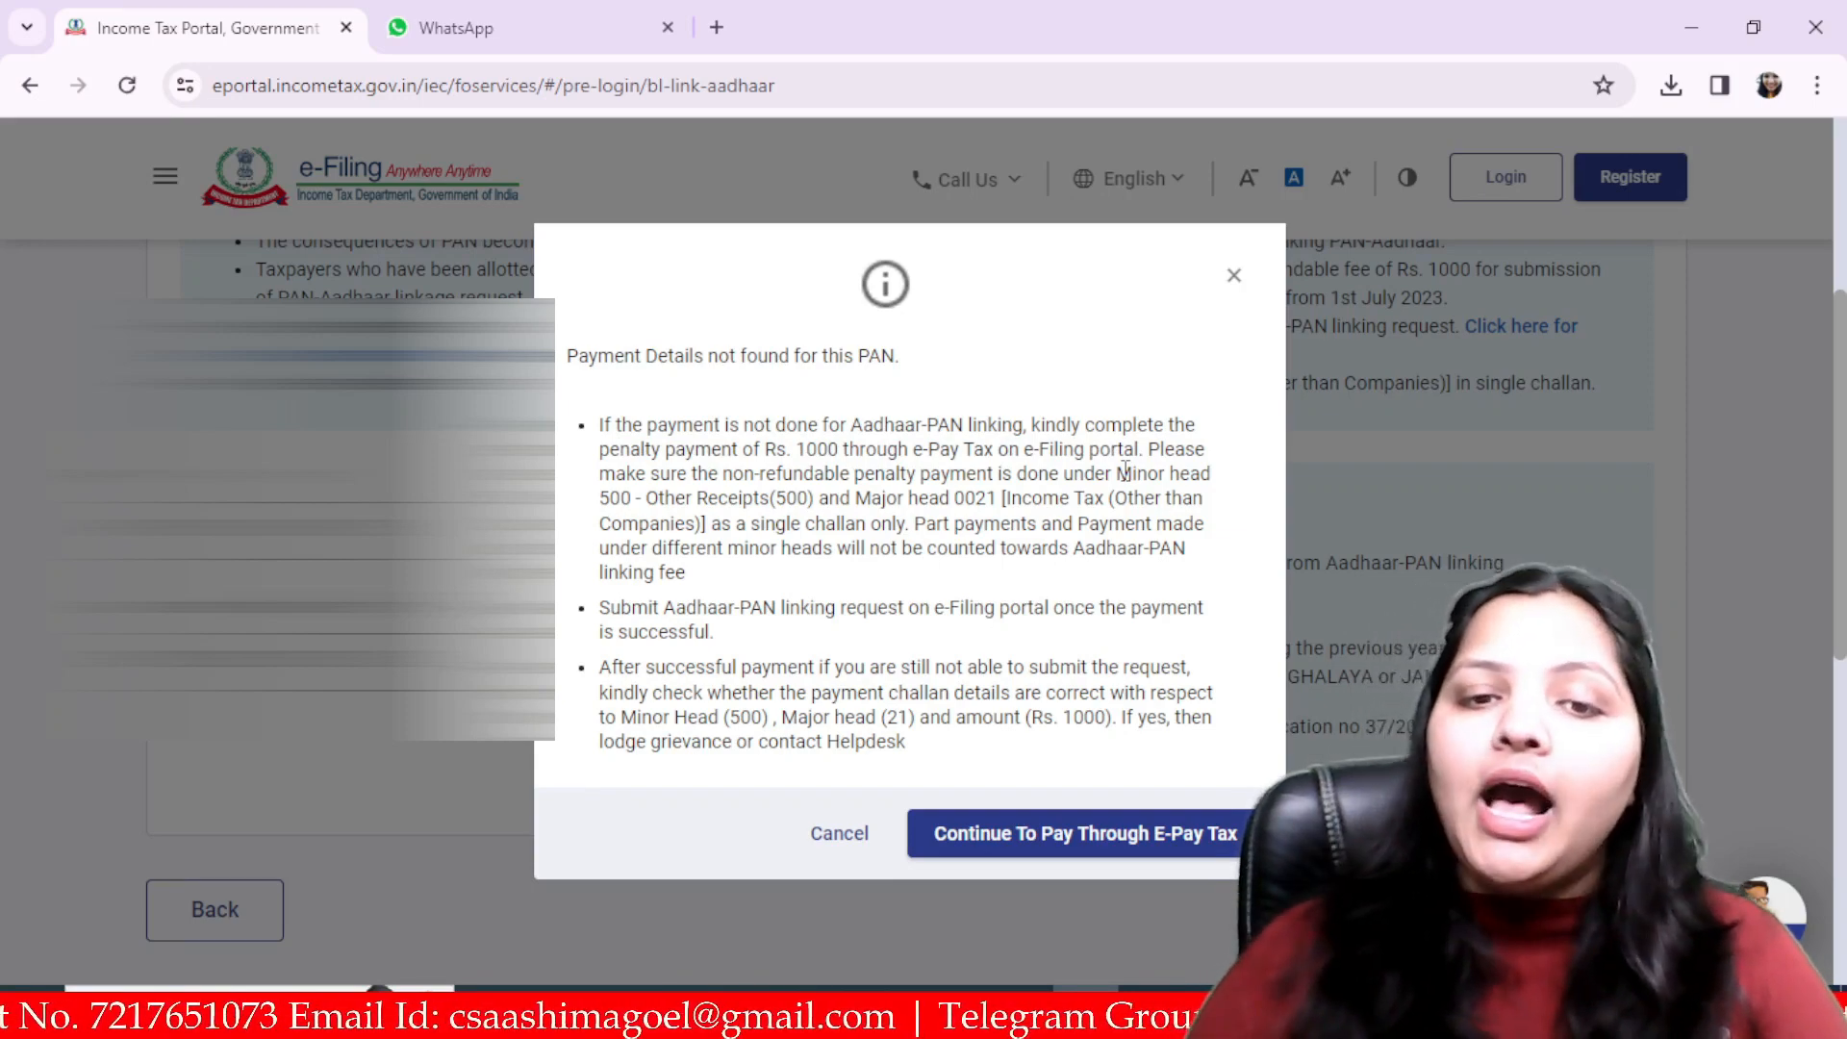
left_click(1114, 831)
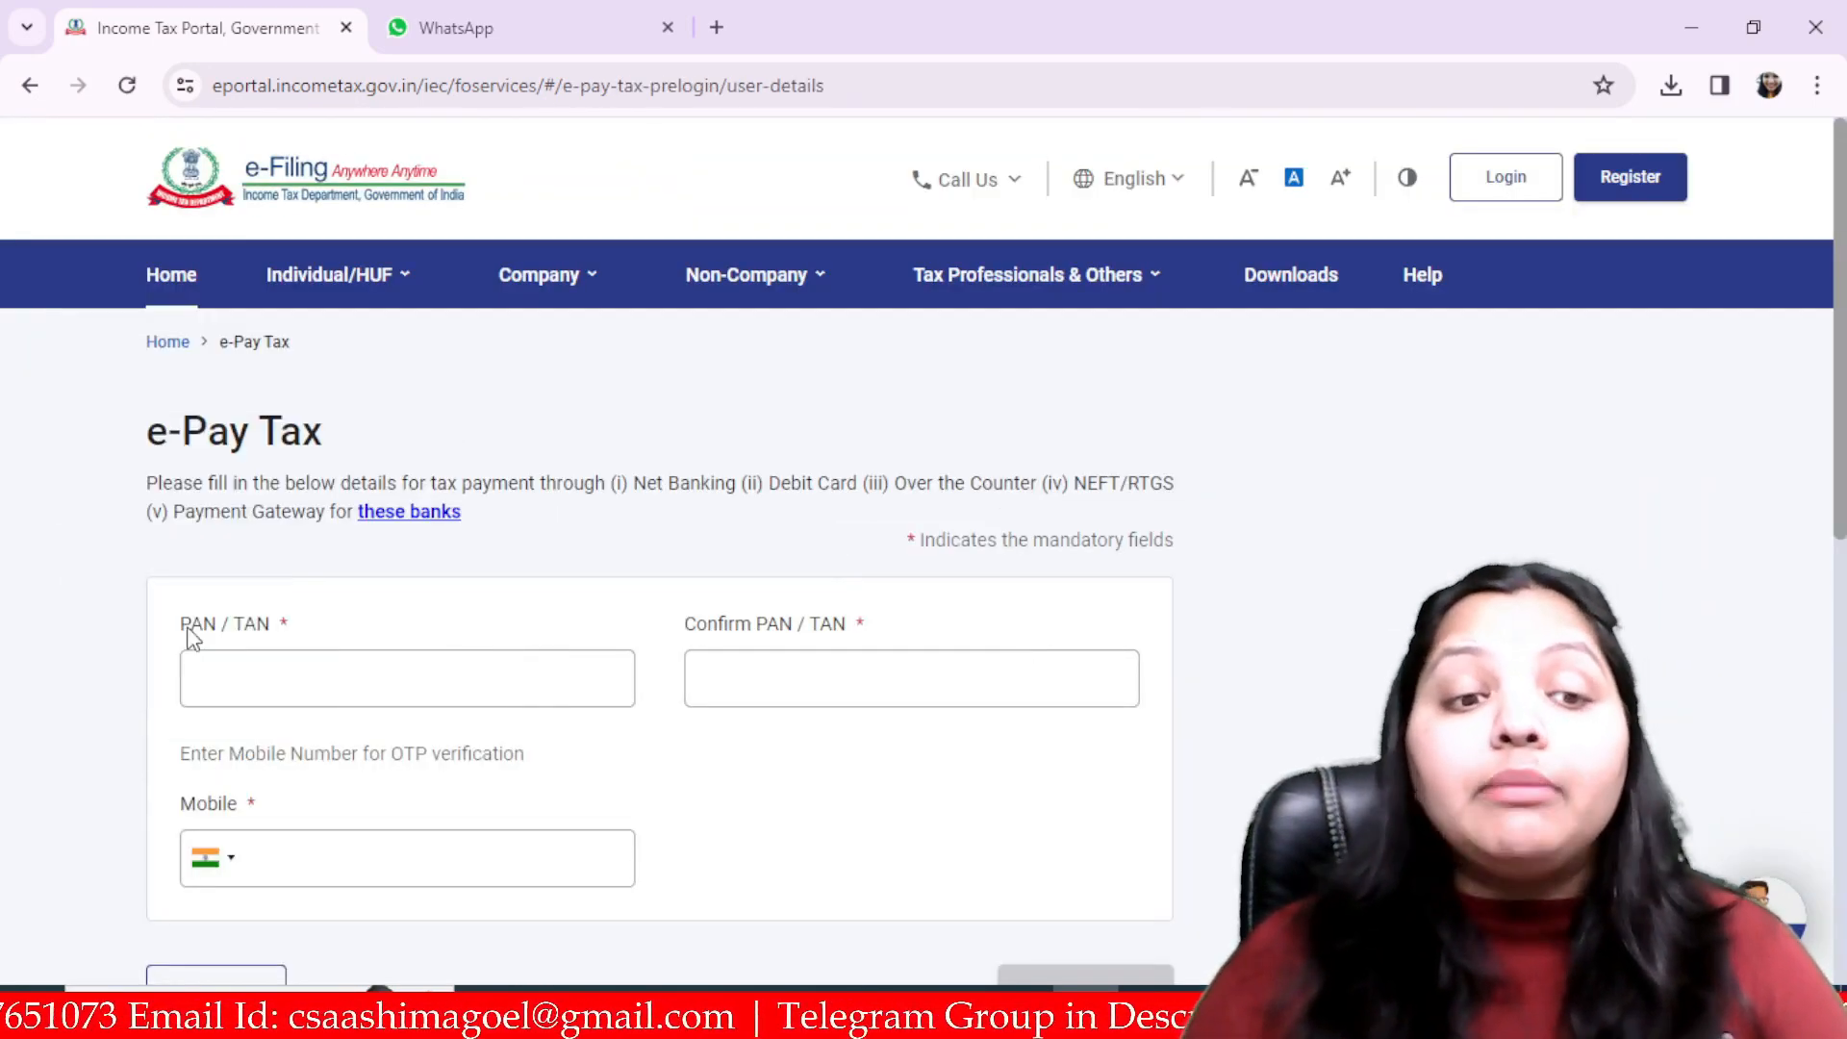
Submit the PAN, its confirmation and the mobile number for e-Pay Tax, and continue past verification to the payment categories.
scroll(240, 664, "down", 1)
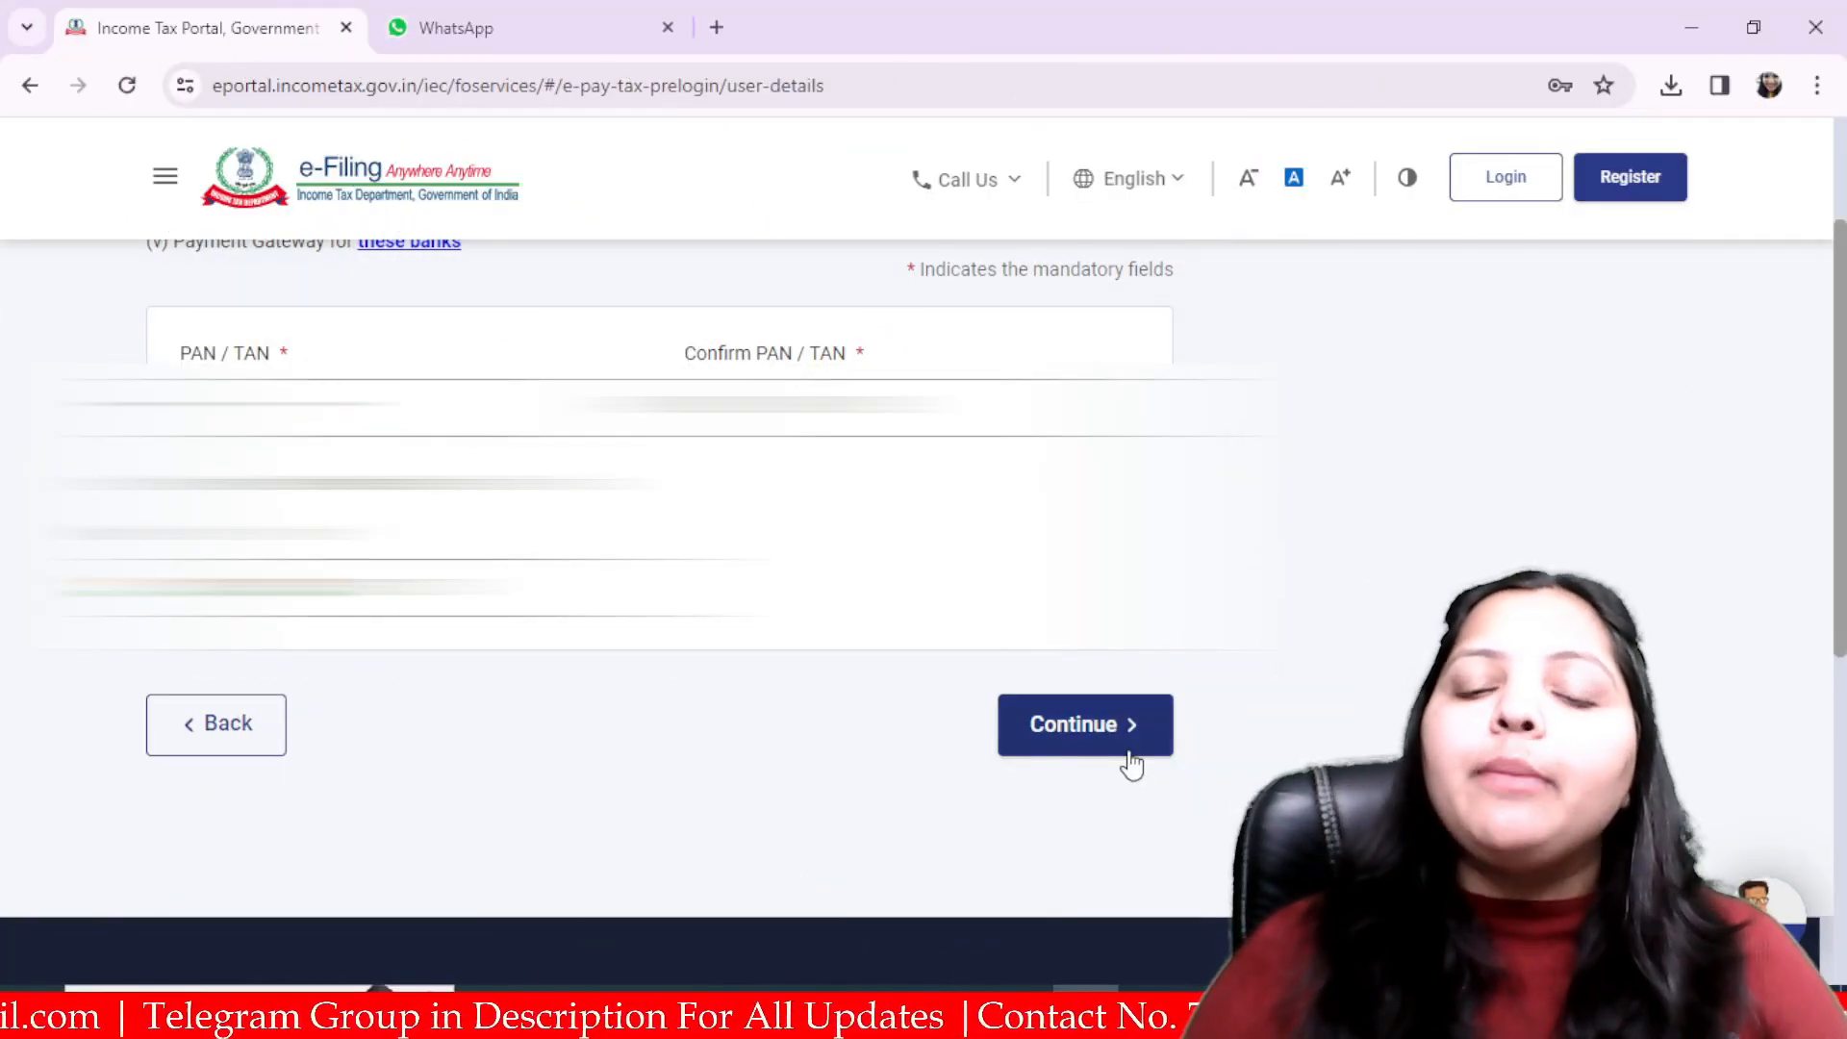
left_click(1106, 759)
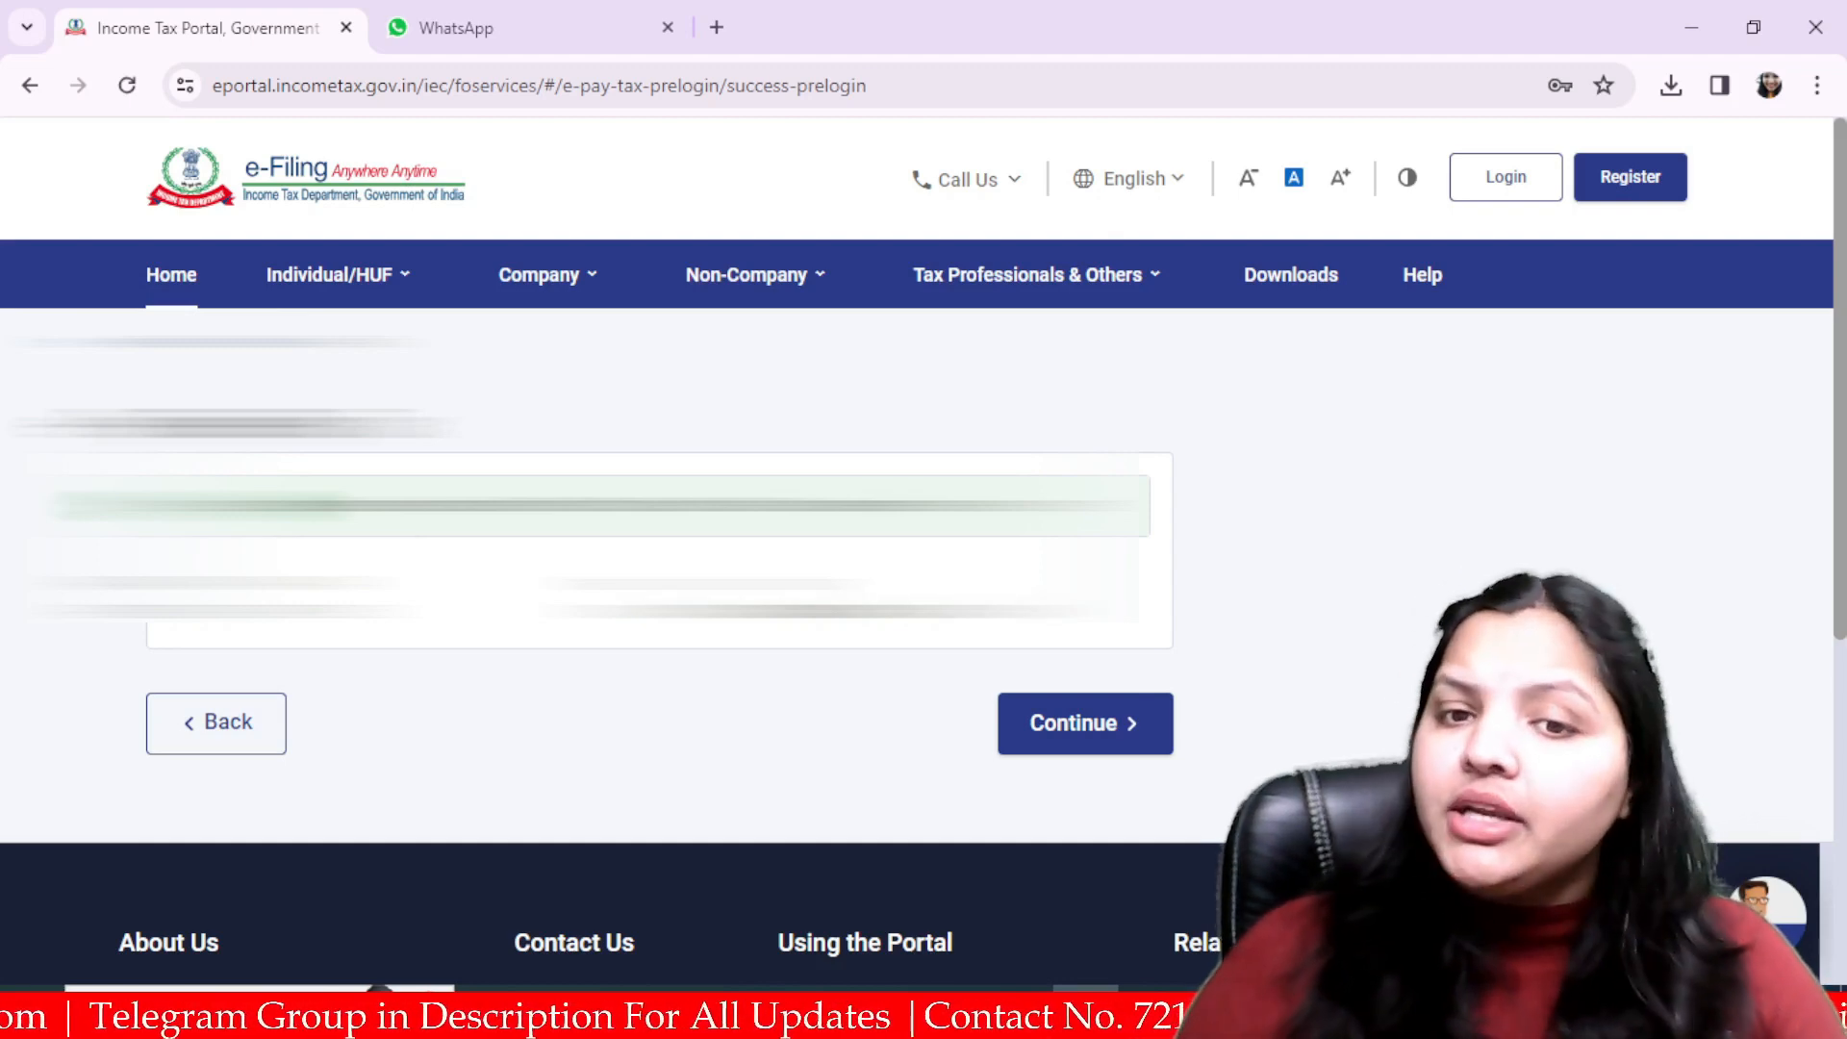
left_click(1119, 721)
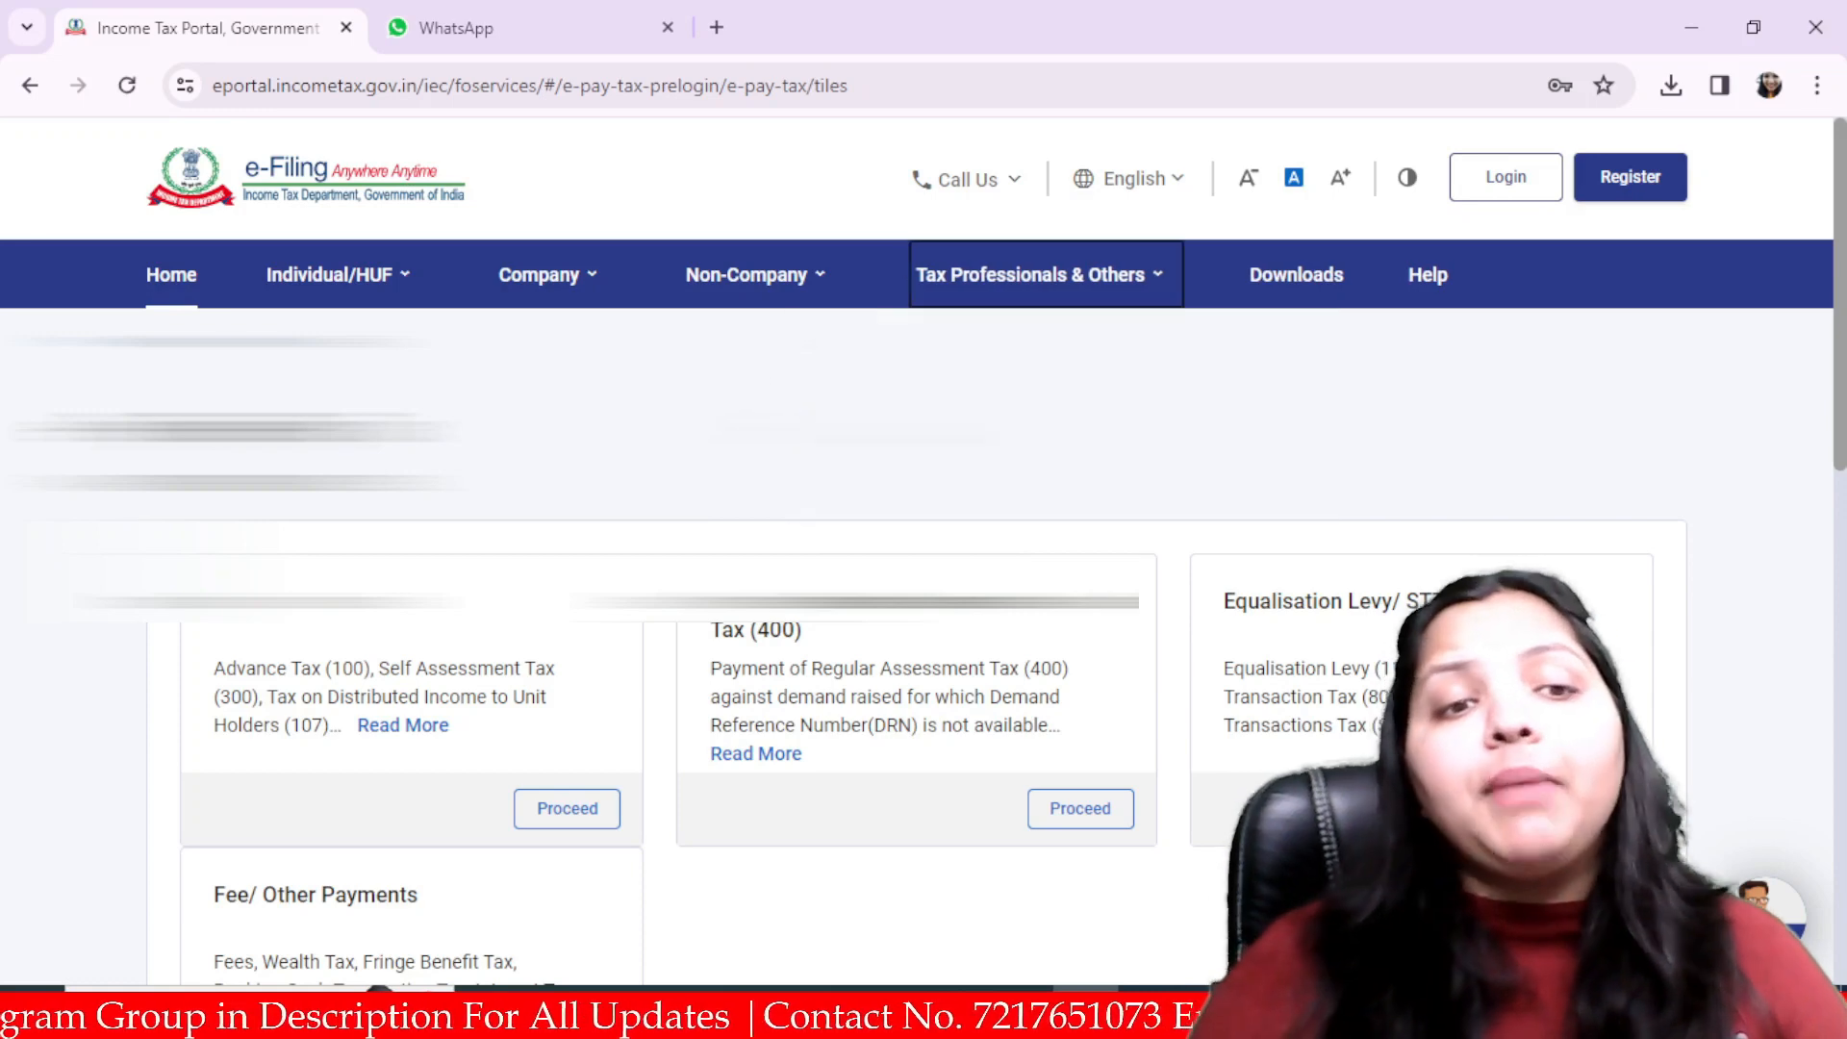
Proceed with the Income Tax category for the new payment.
scroll(916, 647, "down", 1)
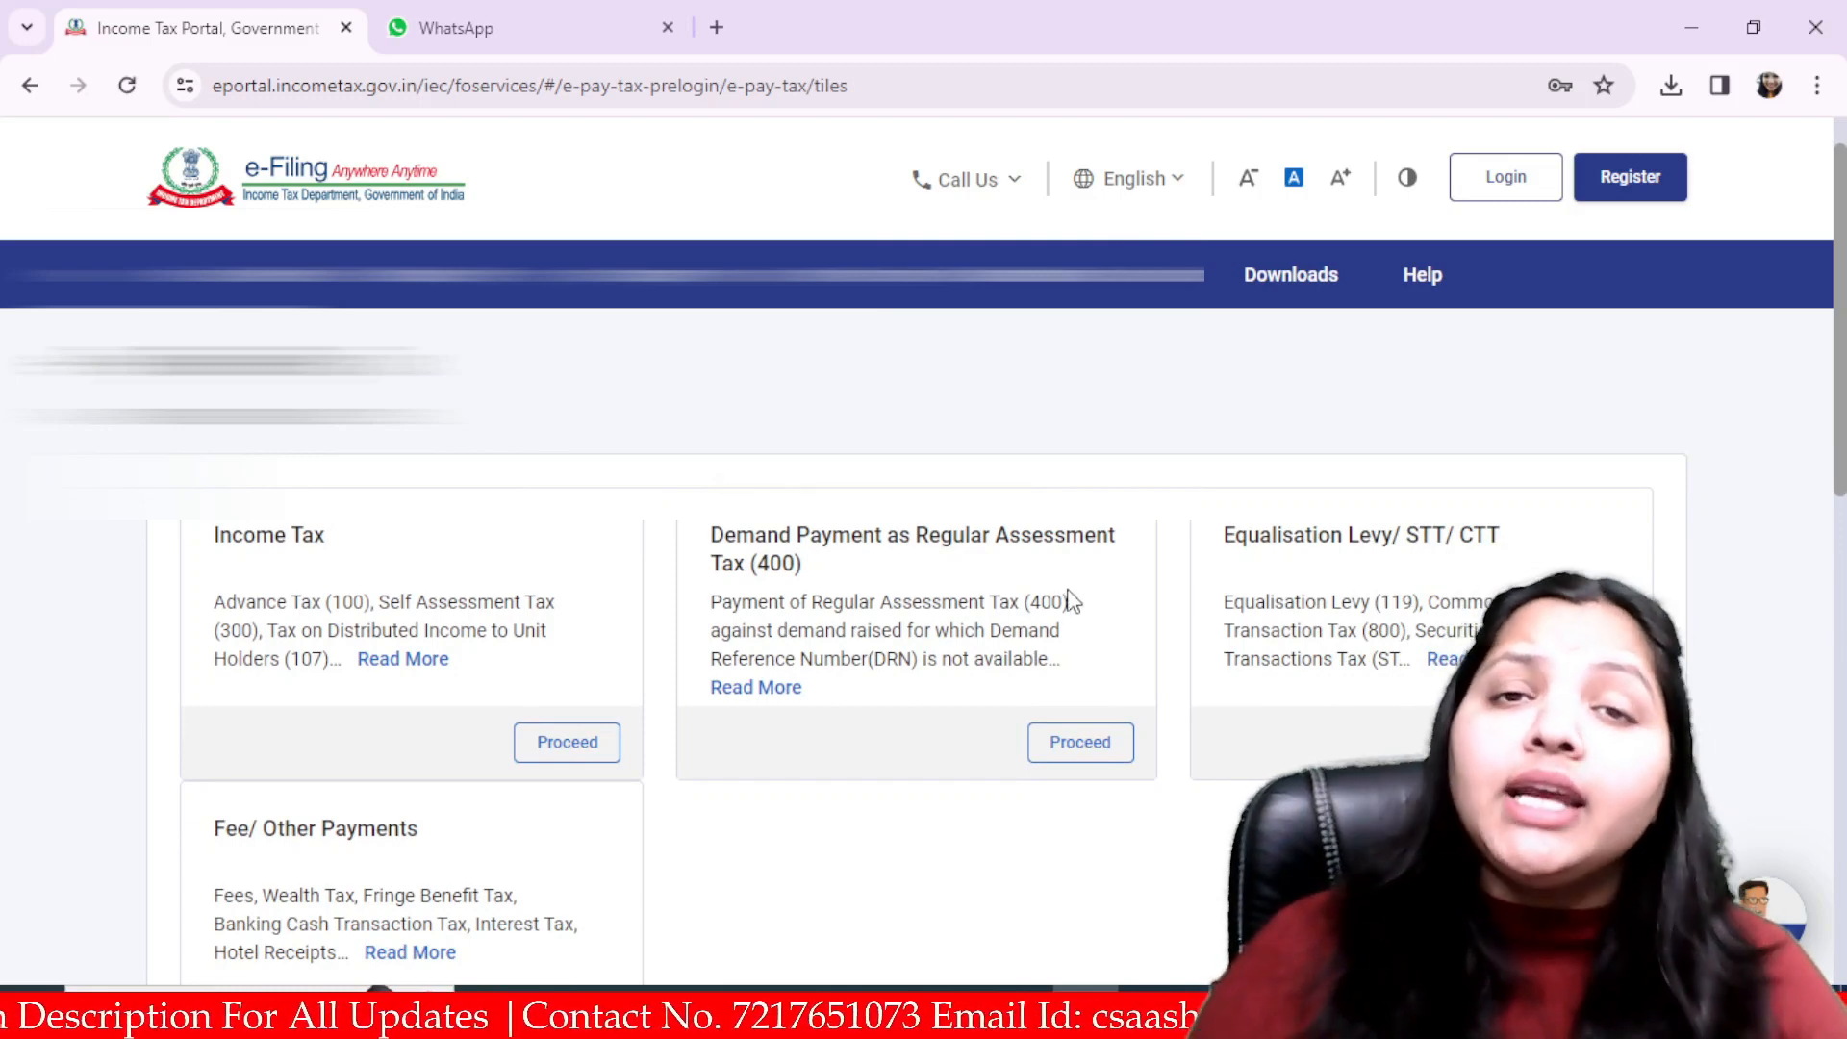
scroll(1050, 664, "down", 2)
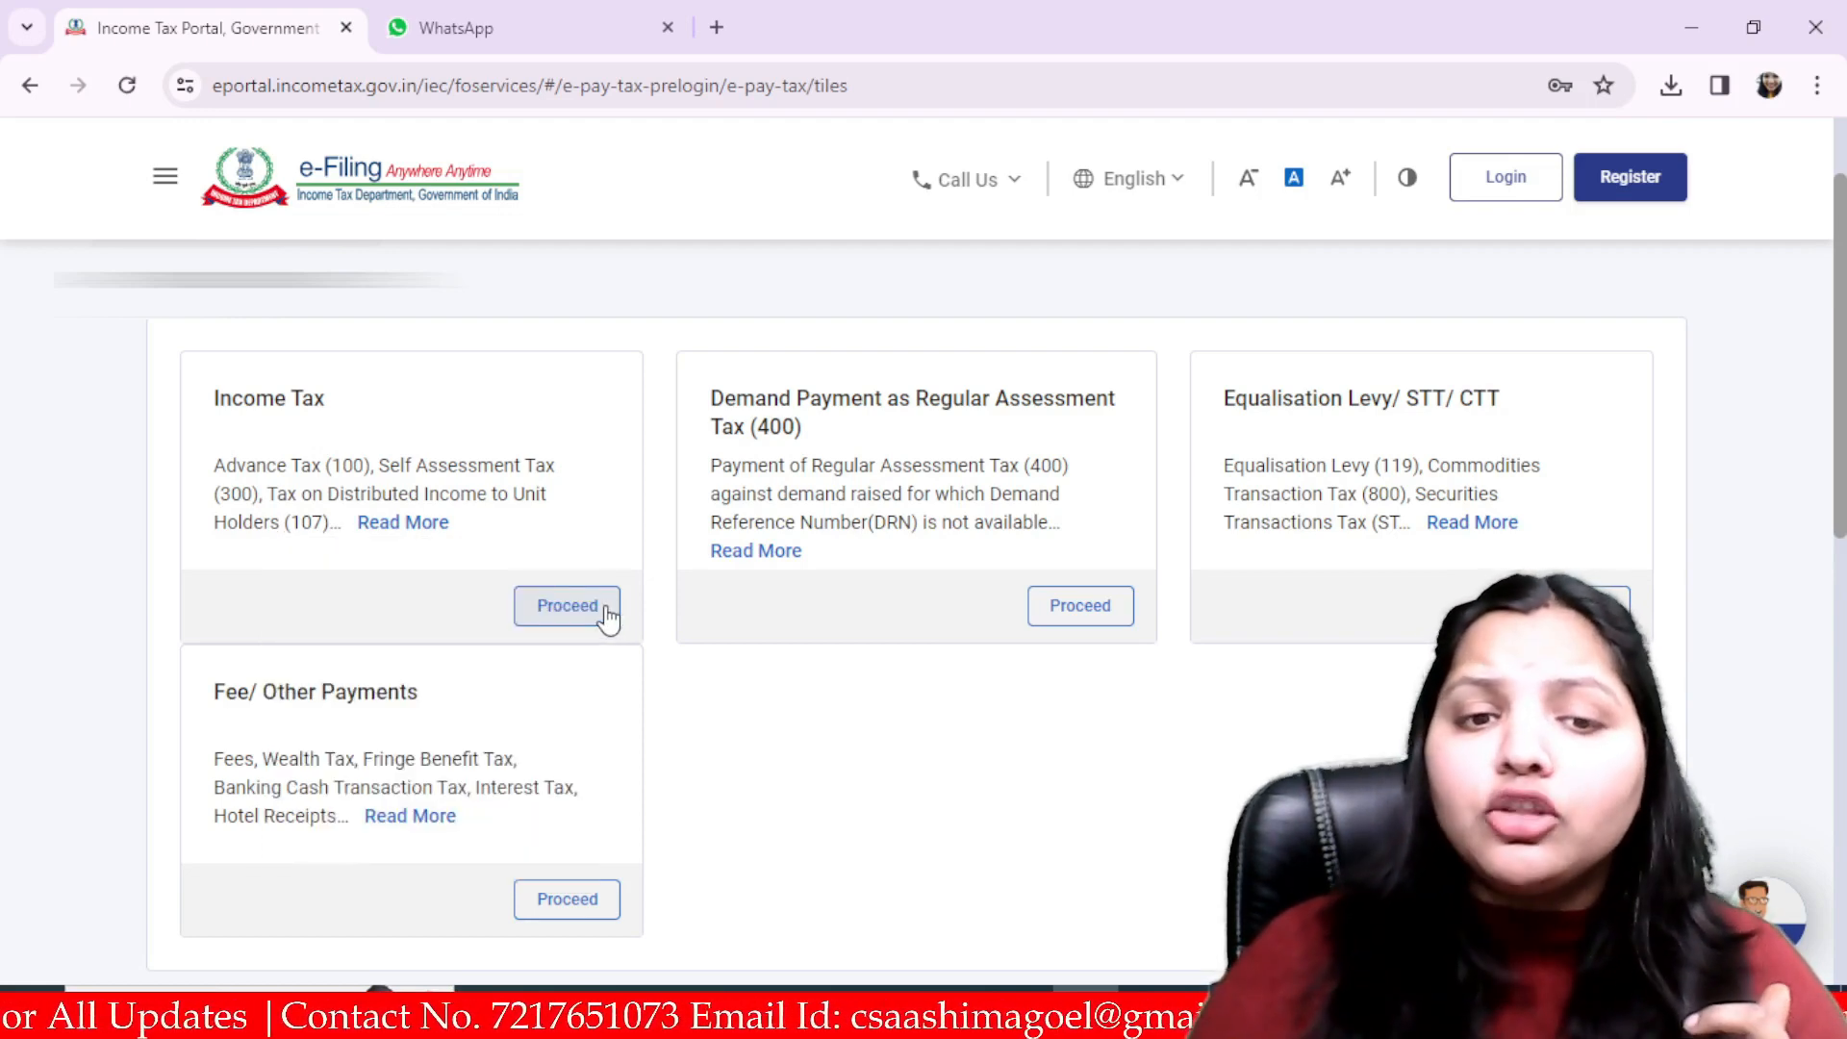
left_click(577, 606)
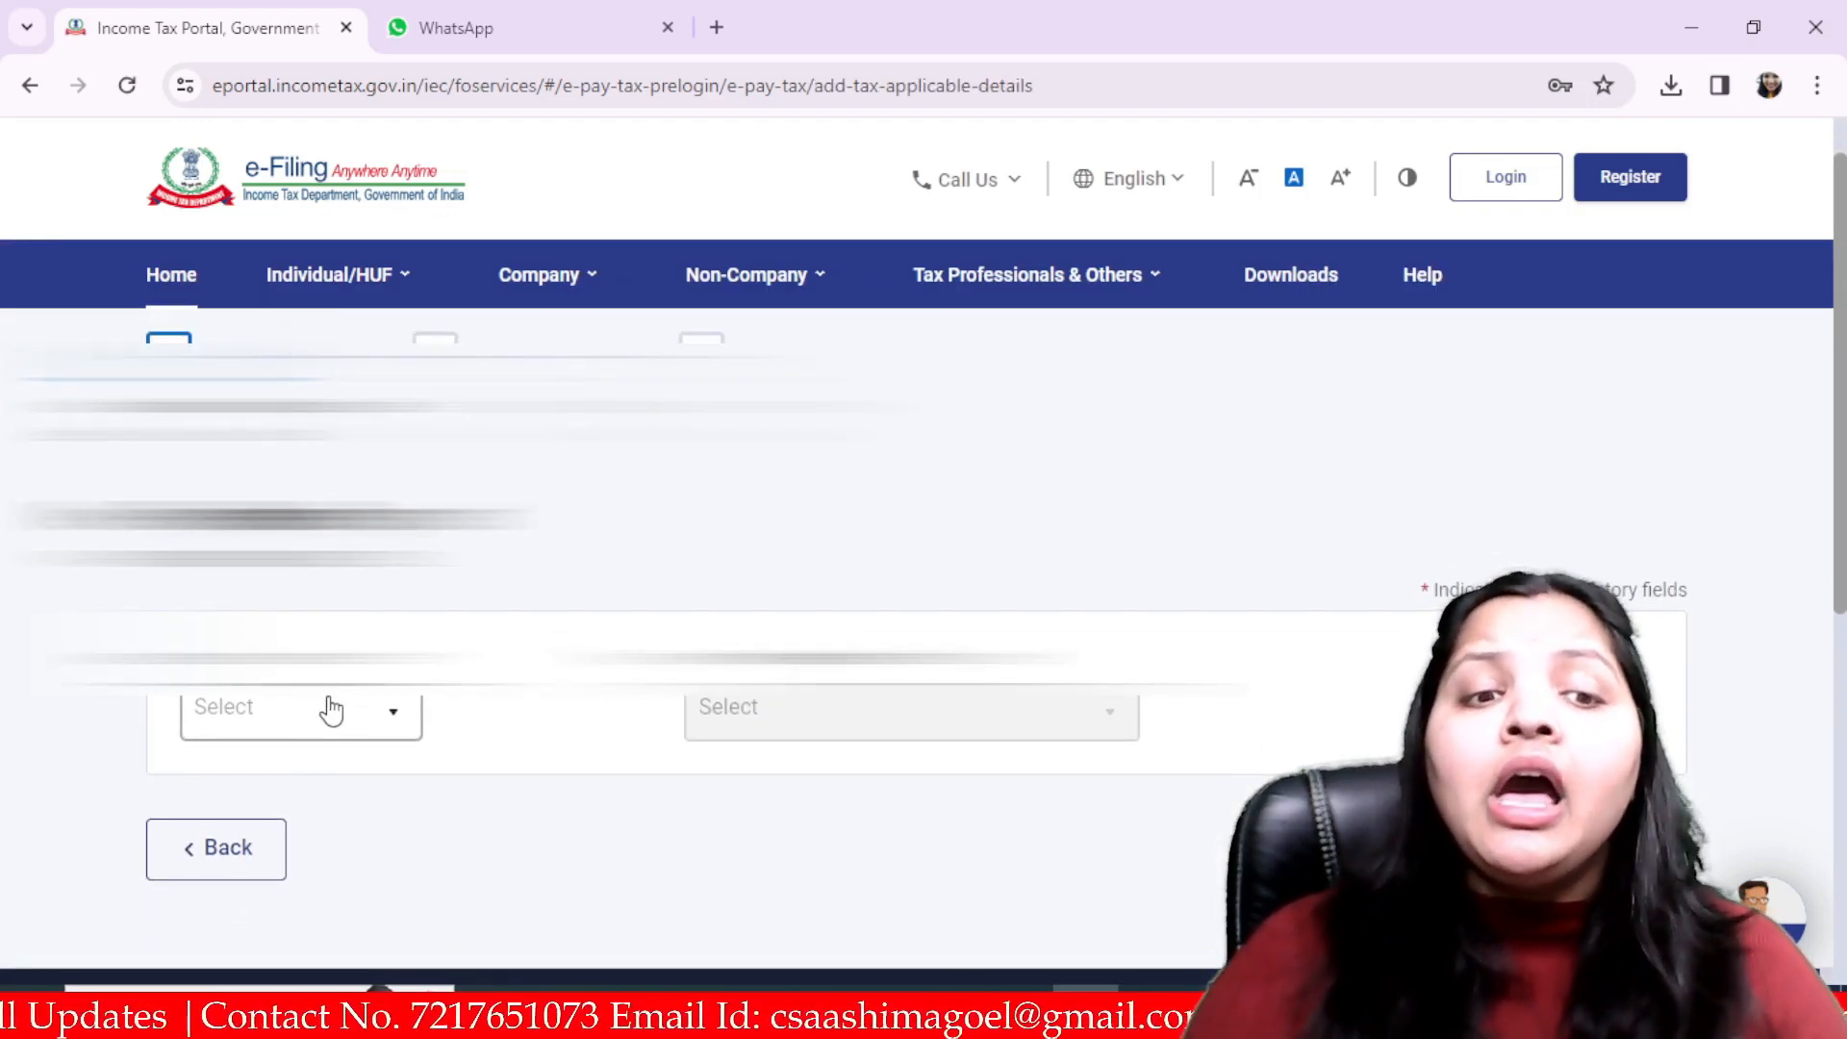
Set the assessment year to 2024-25 and the type of payment (minor head) to Other Receipts (500).
scroll(465, 732, "down", 2)
left_click(341, 511)
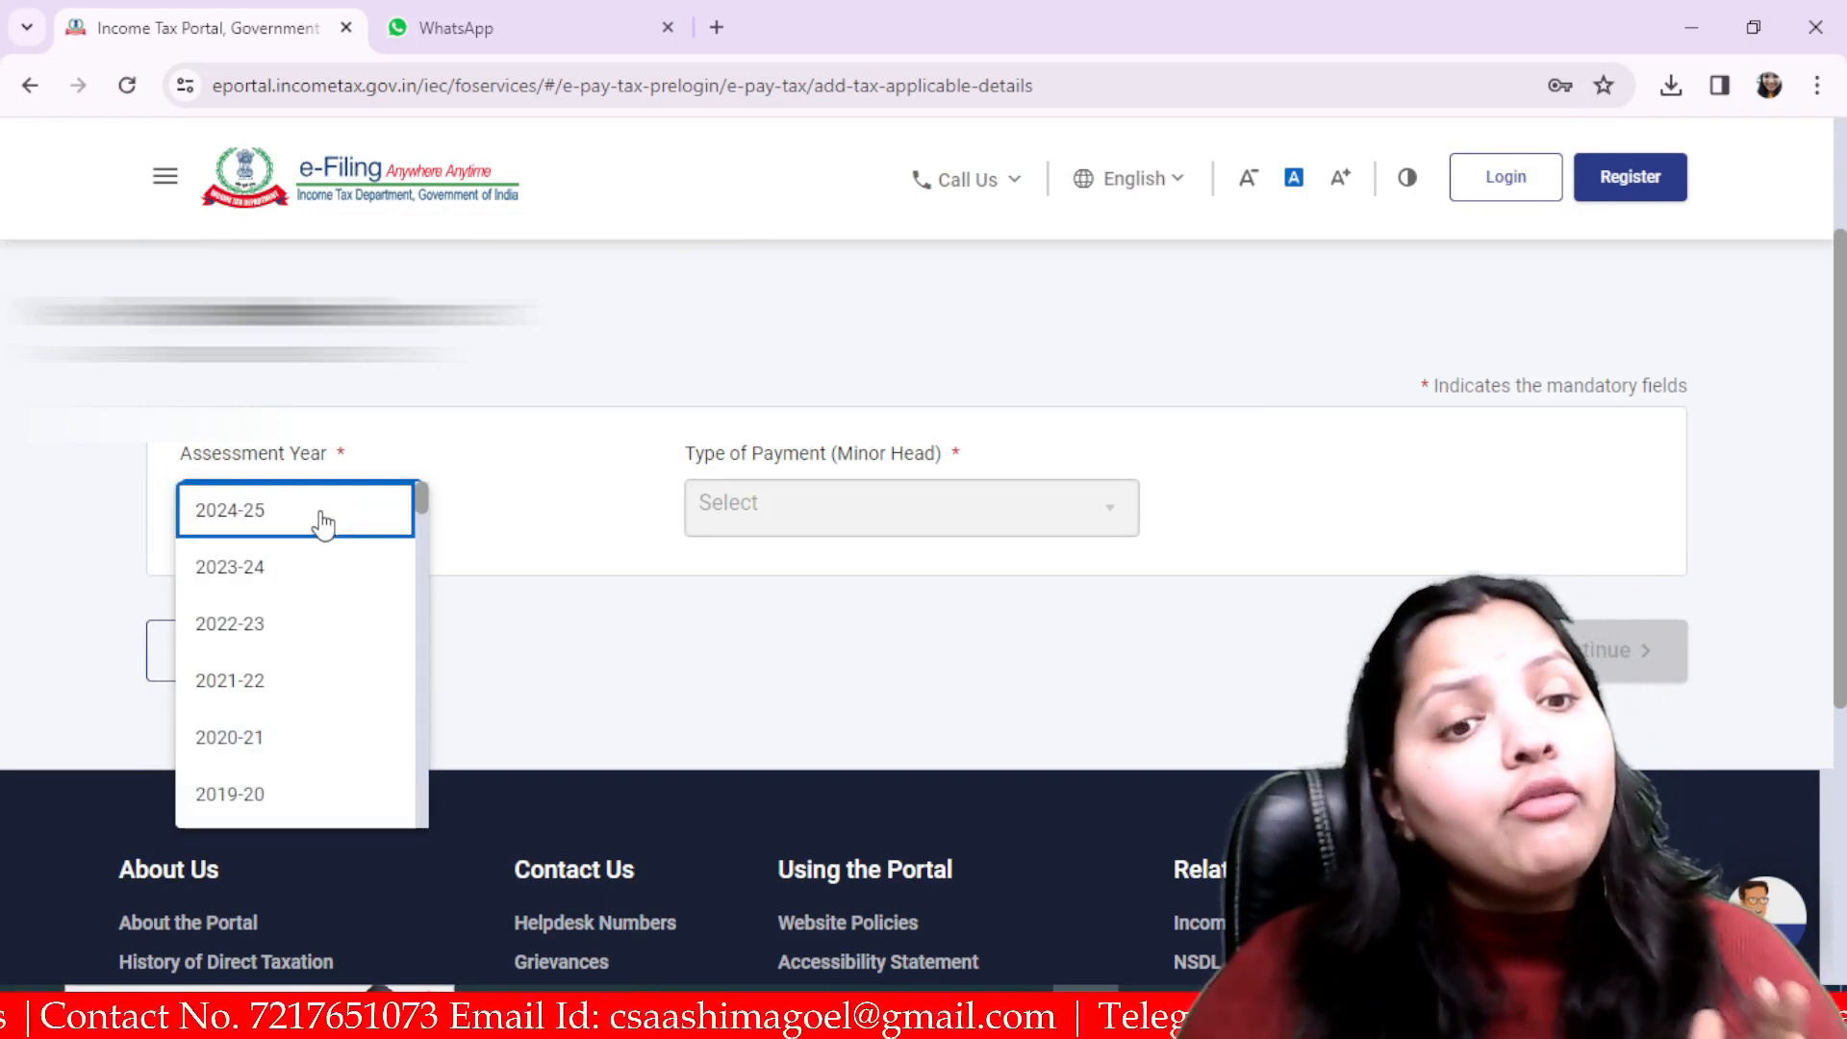
left_click(323, 525)
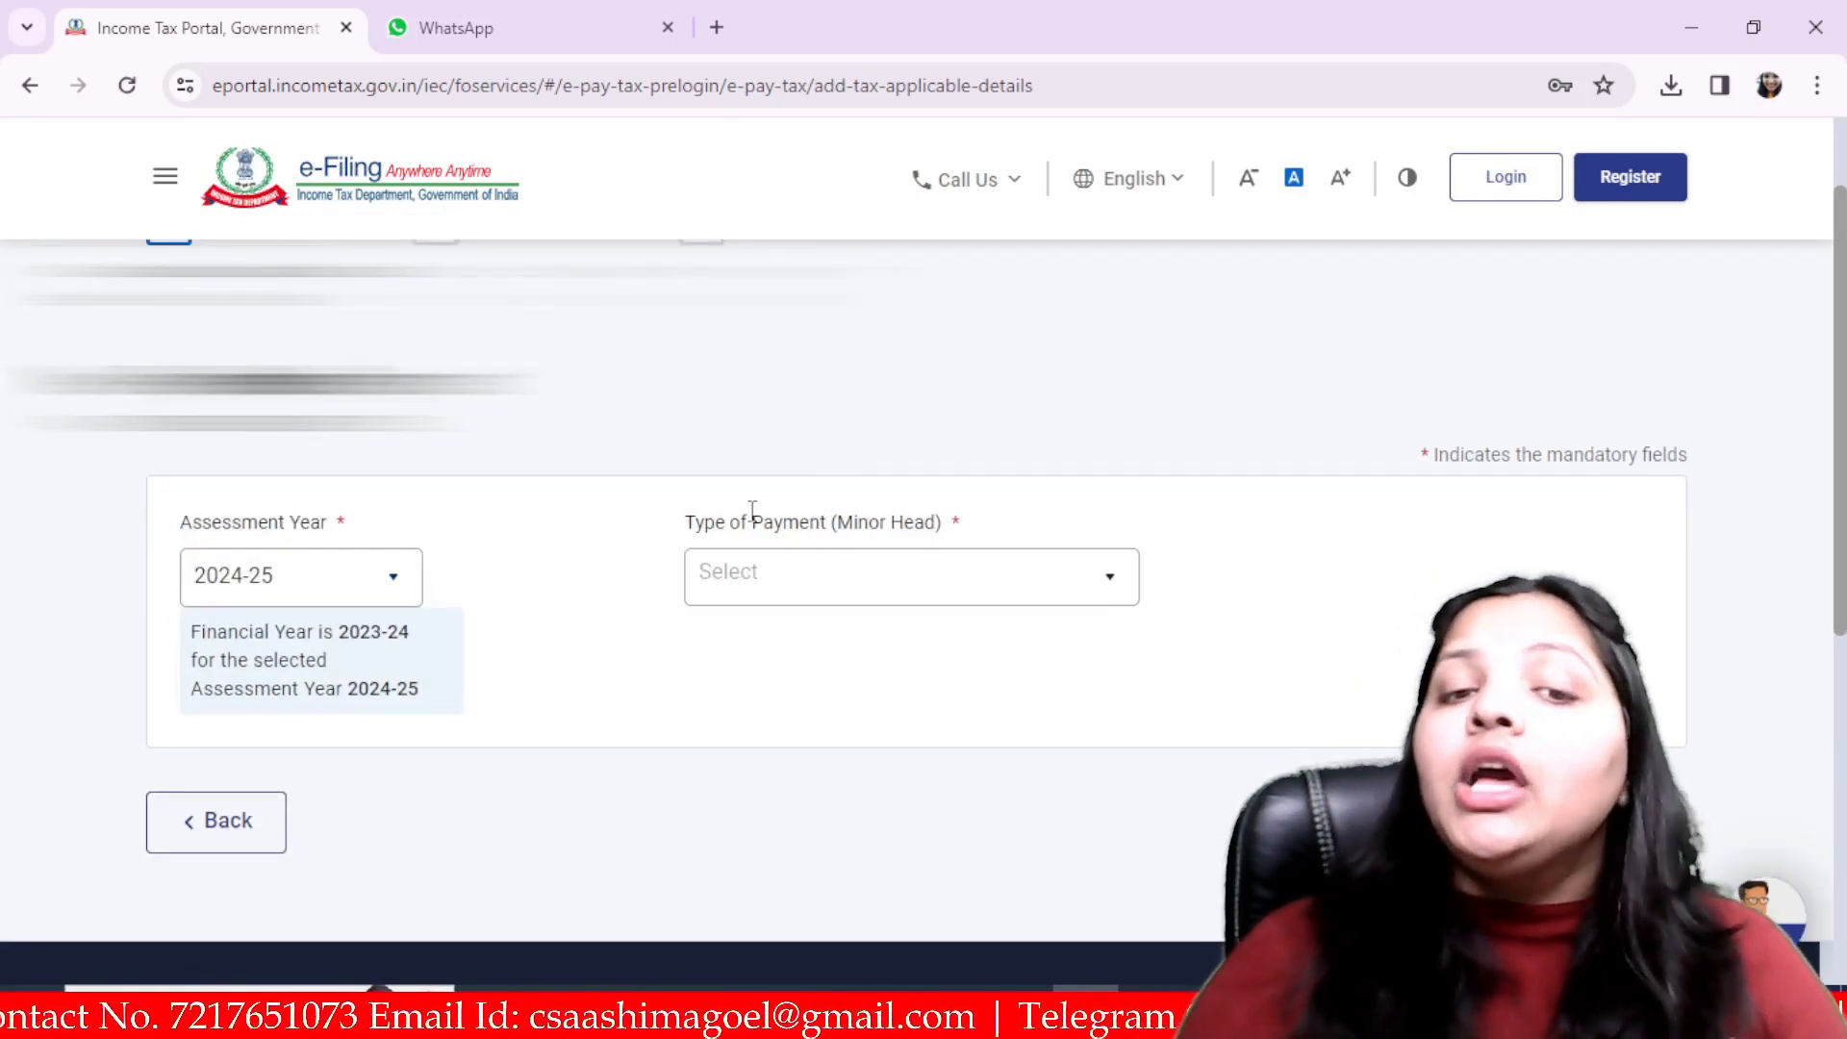
left_click_drag(684, 520, 986, 551)
left_click(991, 577)
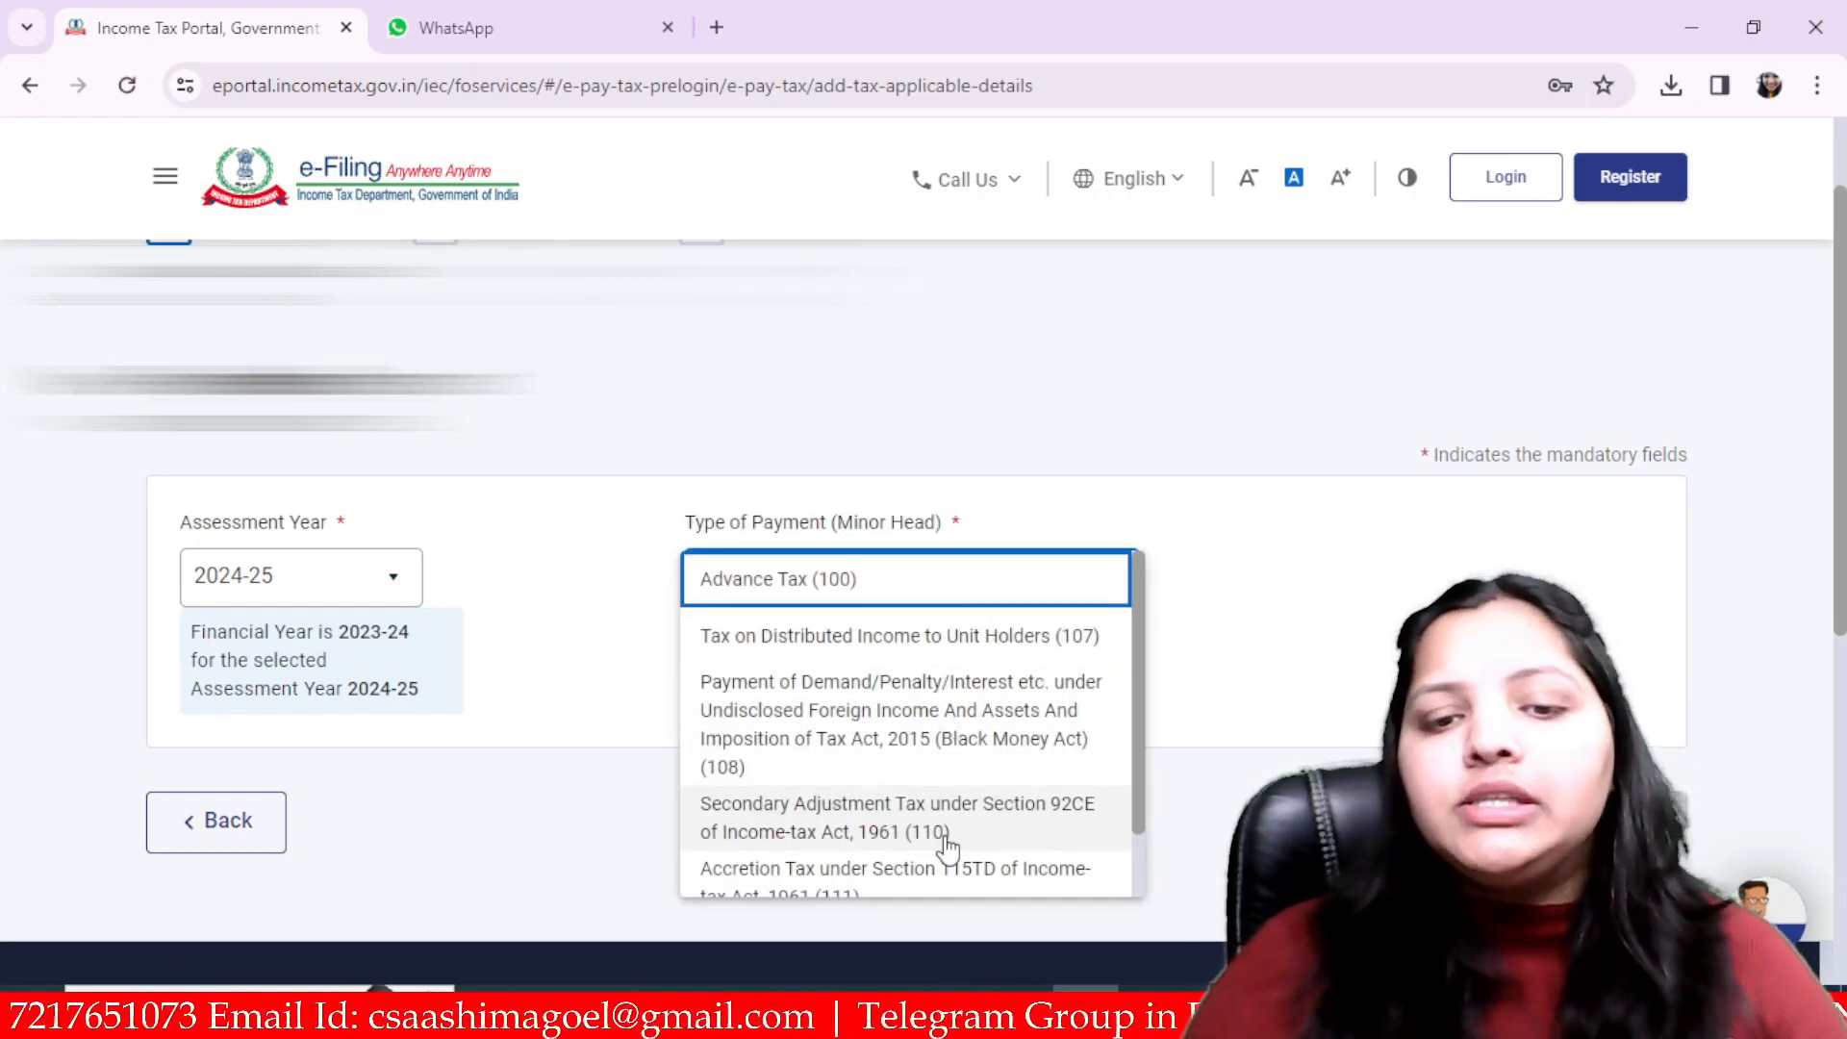
scroll(945, 842, "down", 1)
left_click(852, 871)
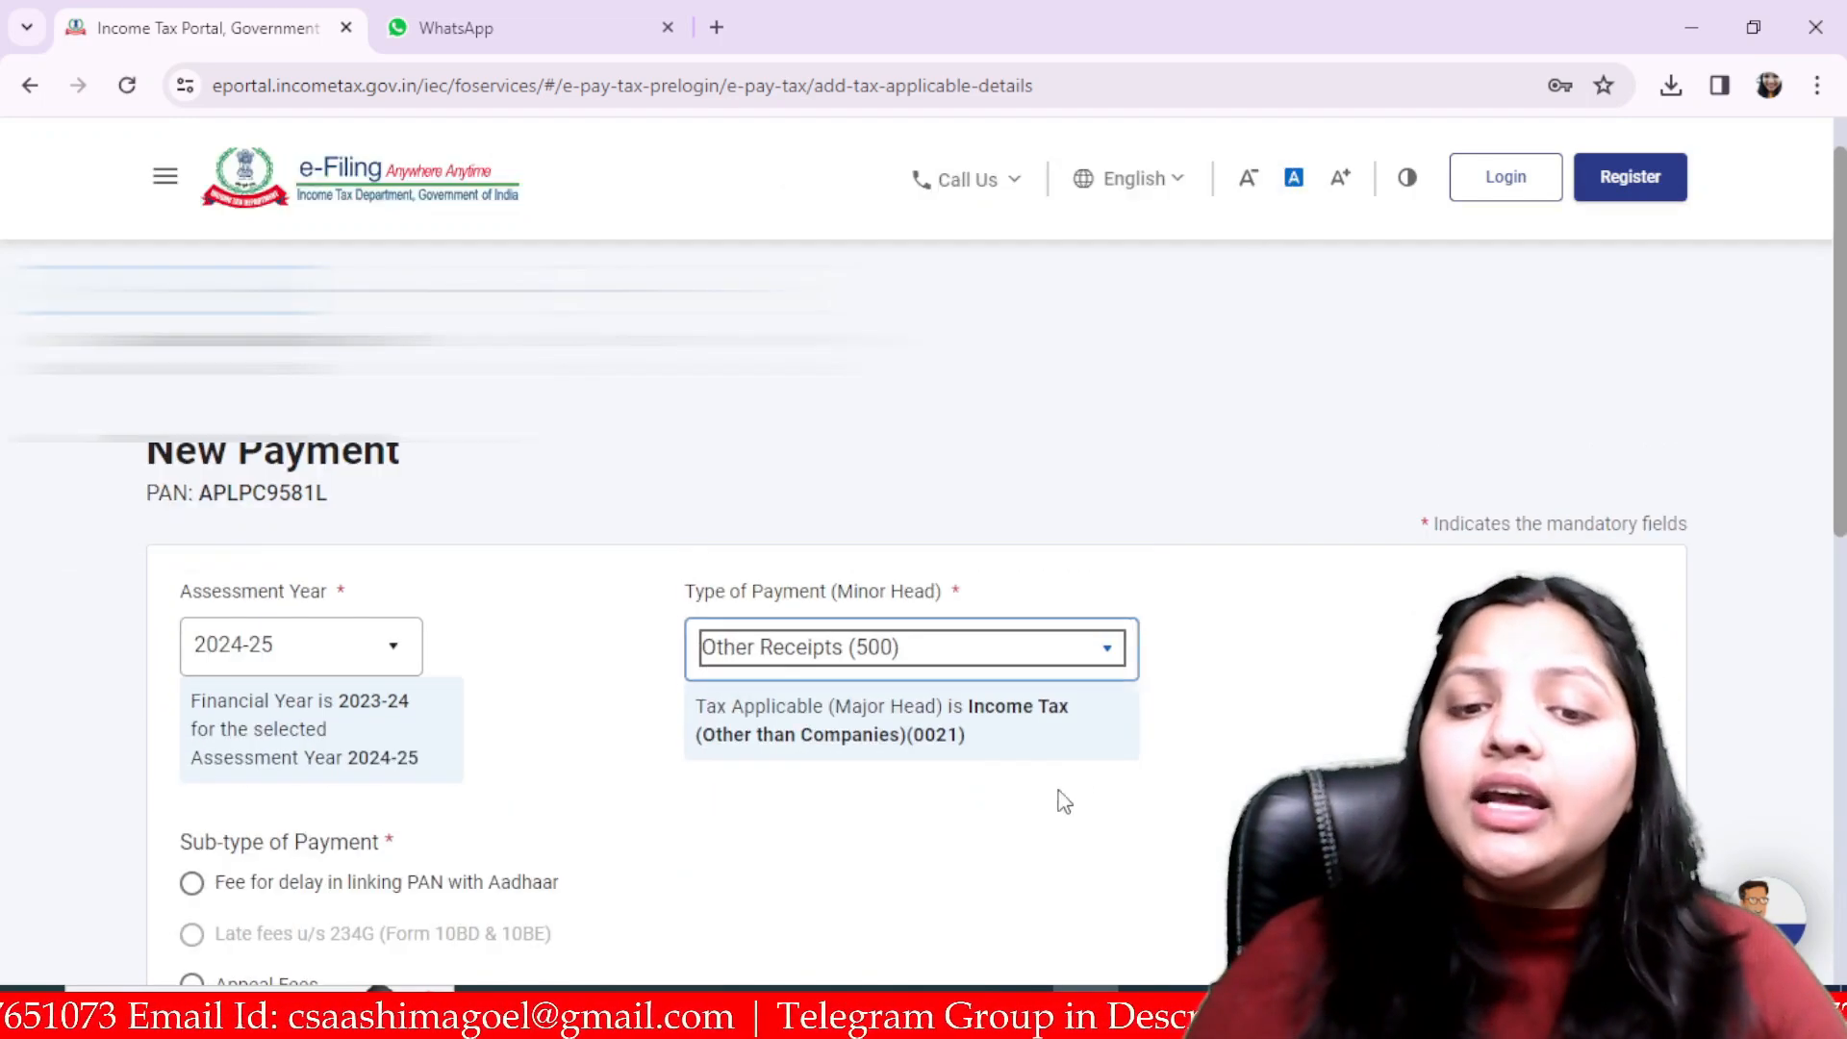
Choose "Fee for delay in linking PAN with Aadhaar" as the payment sub-type and continue to the tax breakup.
scroll(1057, 796, "down", 4)
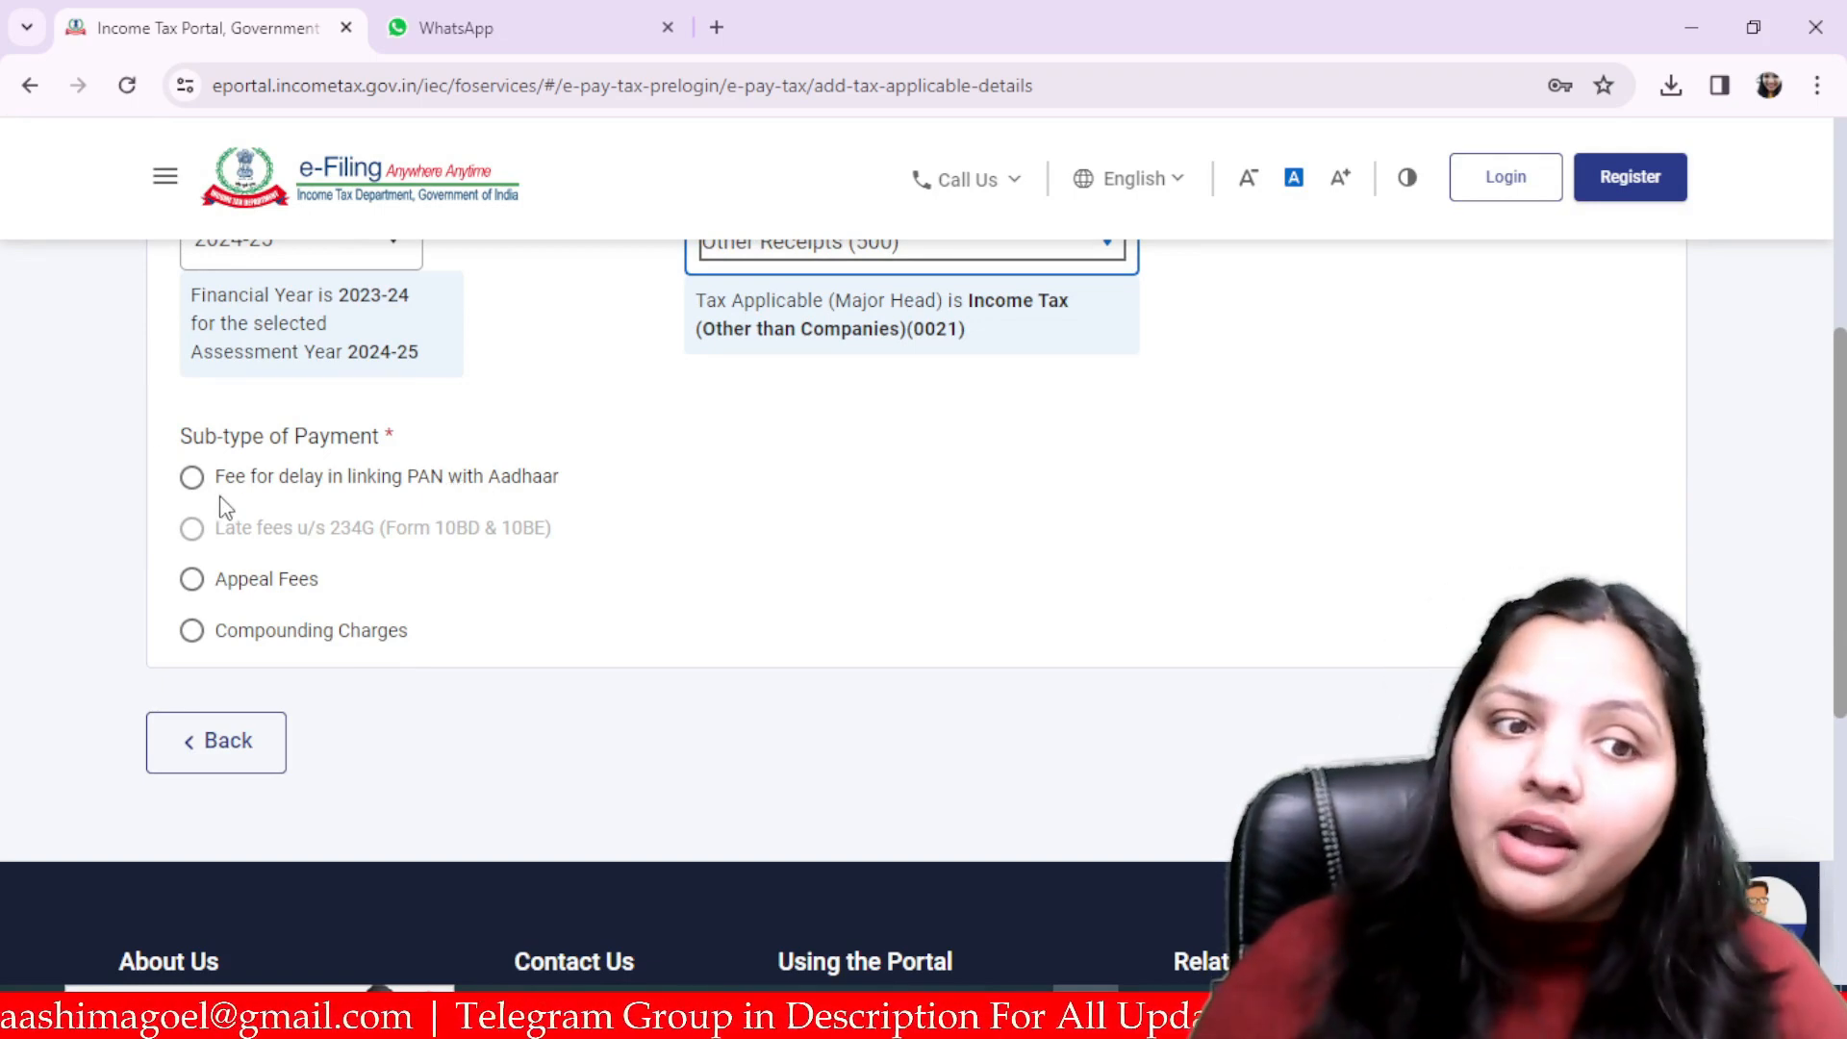
left_click(191, 477)
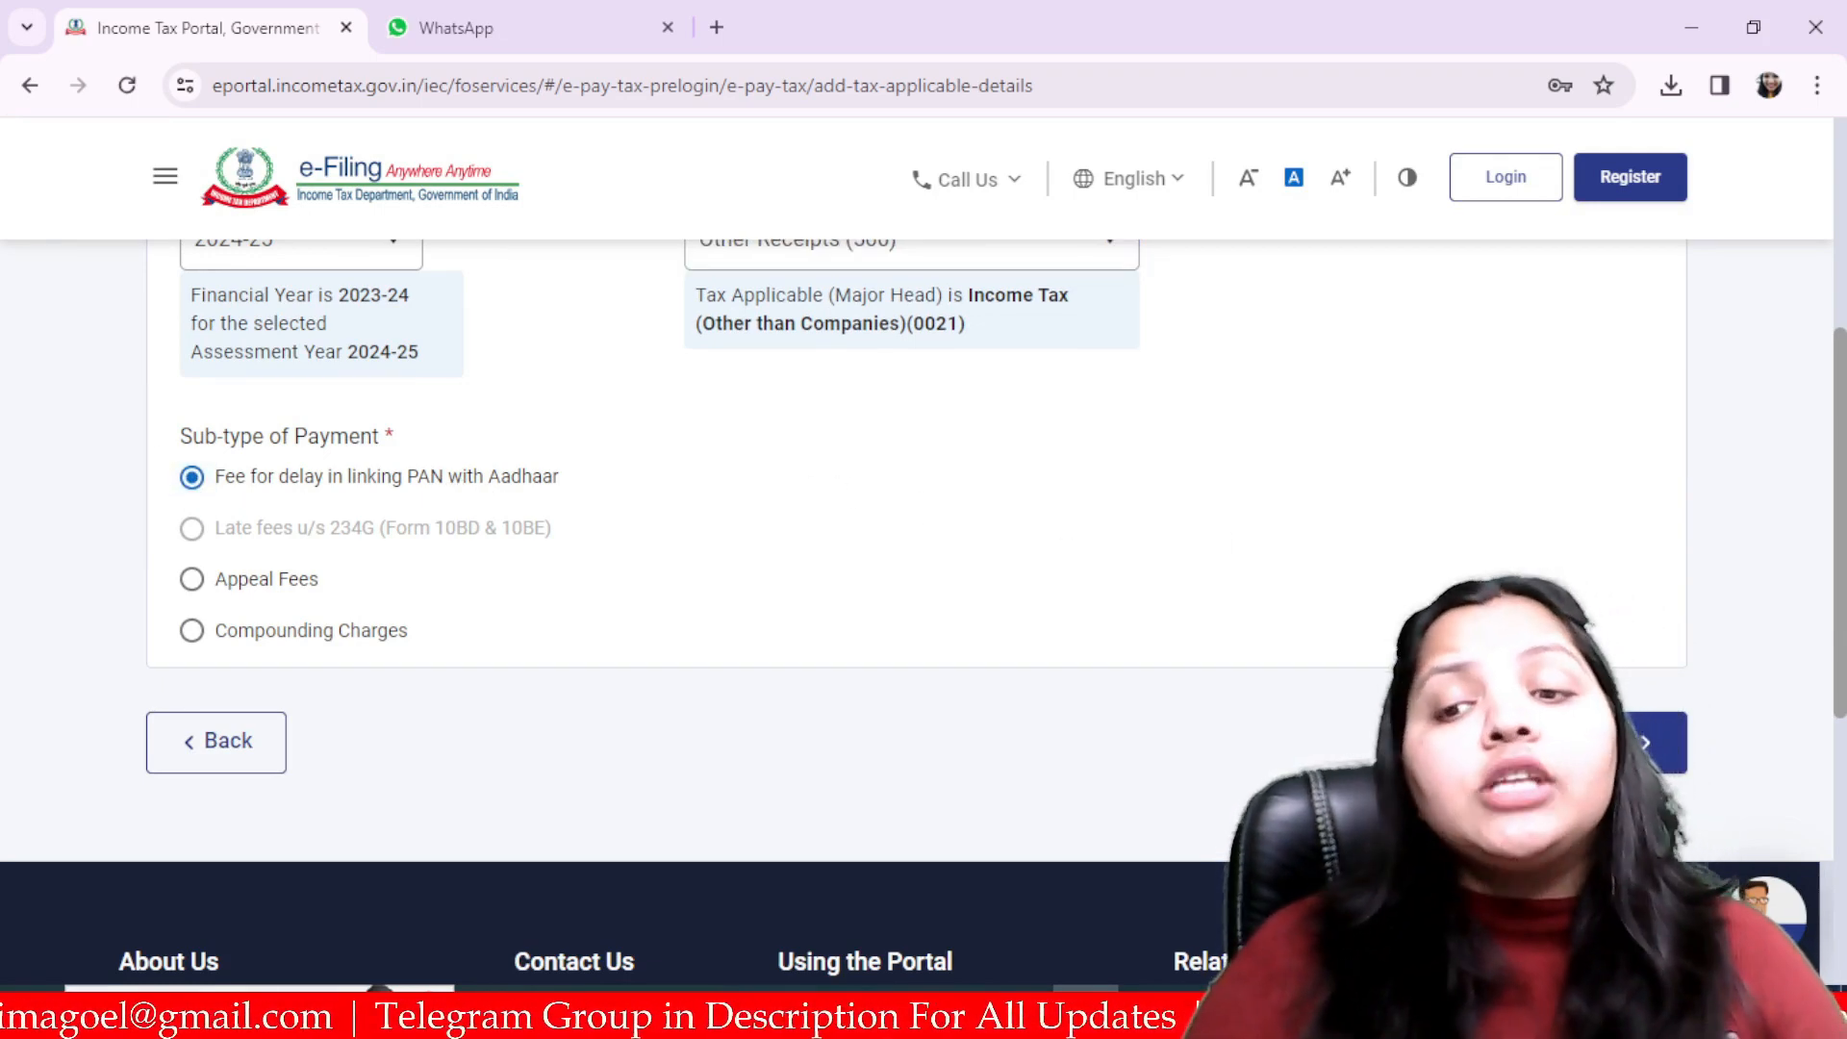
left_click(1633, 741)
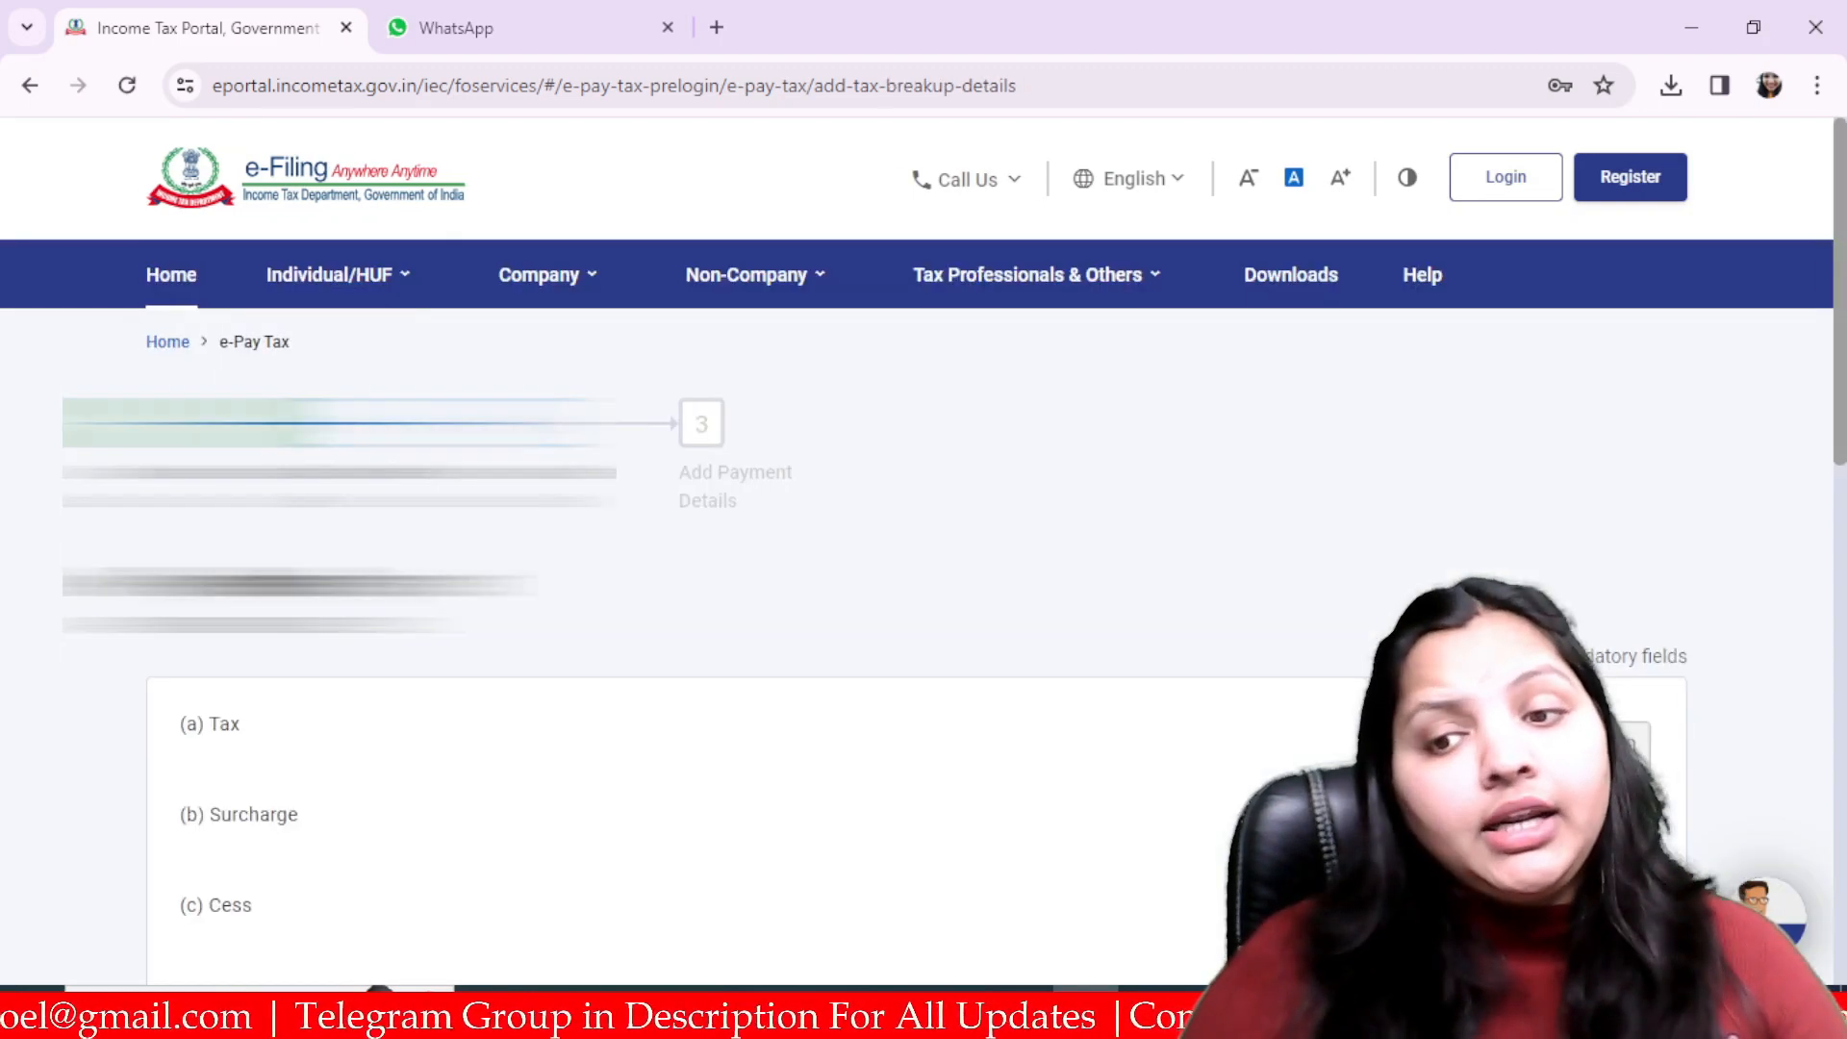
Review the prefilled tax breakup amounts down to the total and continue to the payment details.
scroll(1025, 505, "down", 5)
scroll(1029, 507, "down", 3)
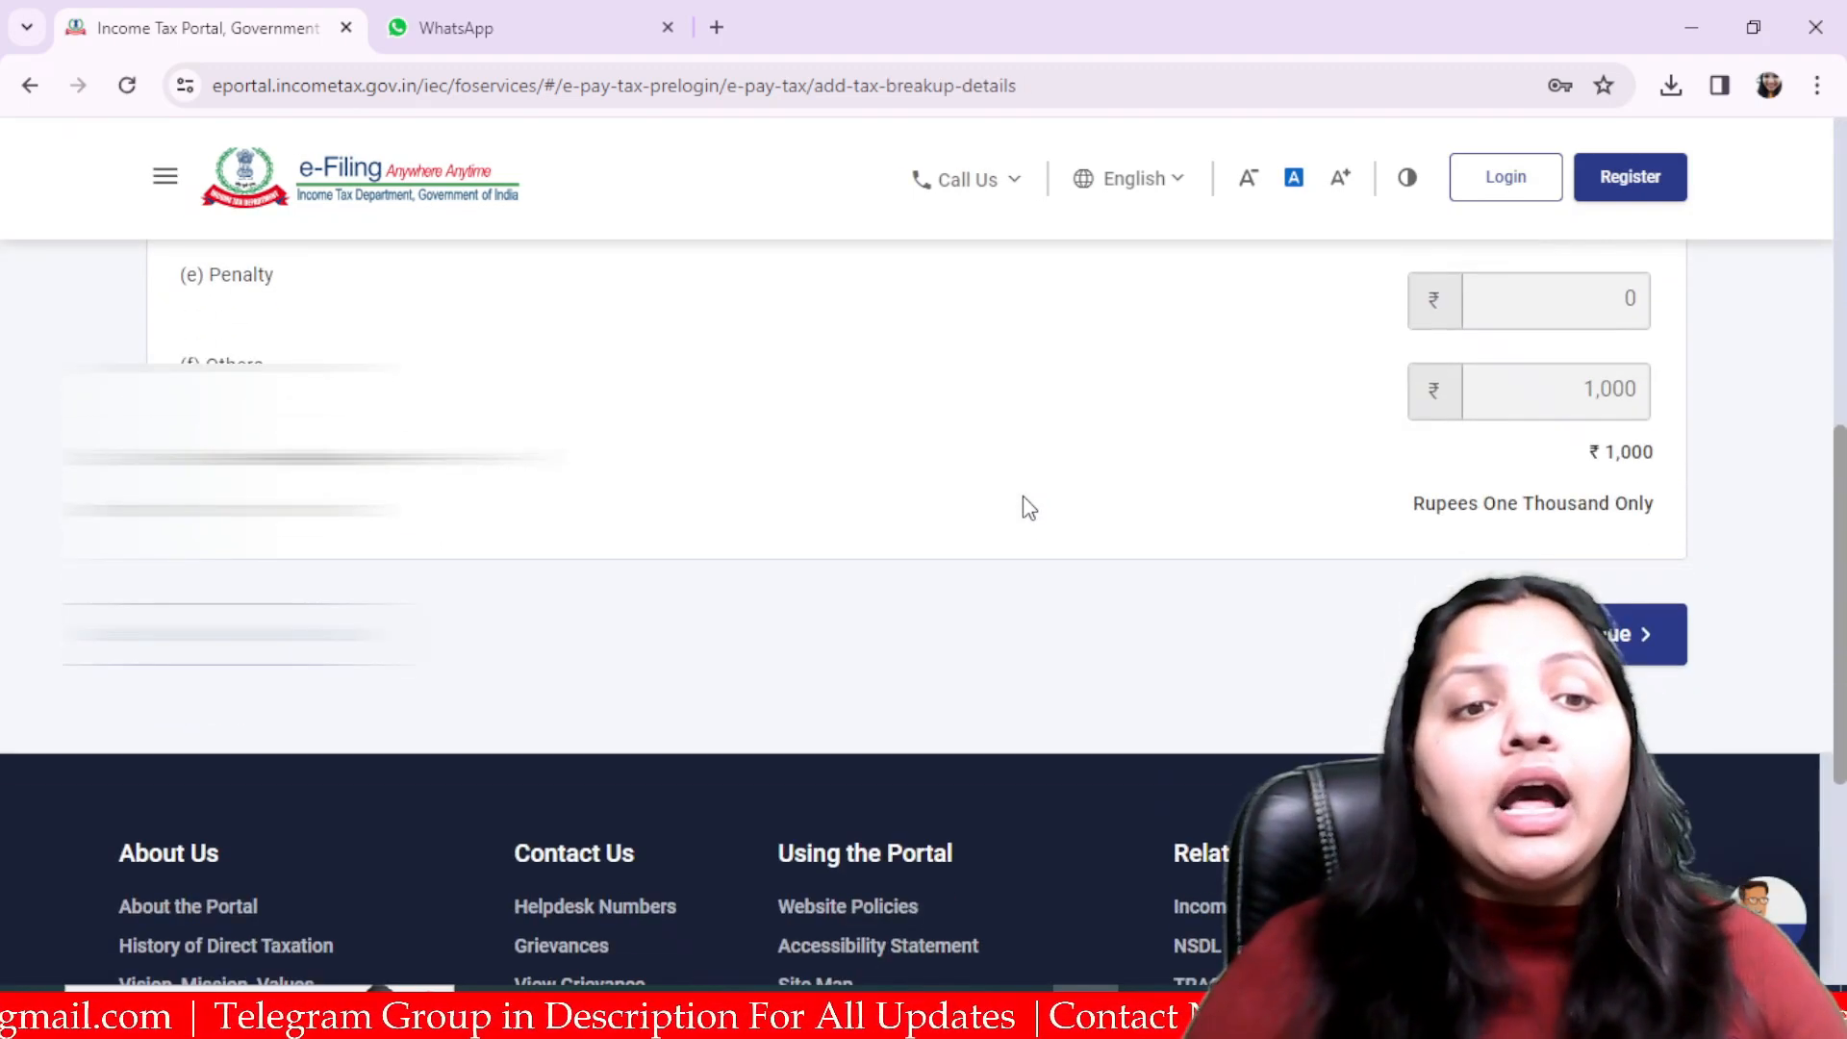
left_click(1655, 460)
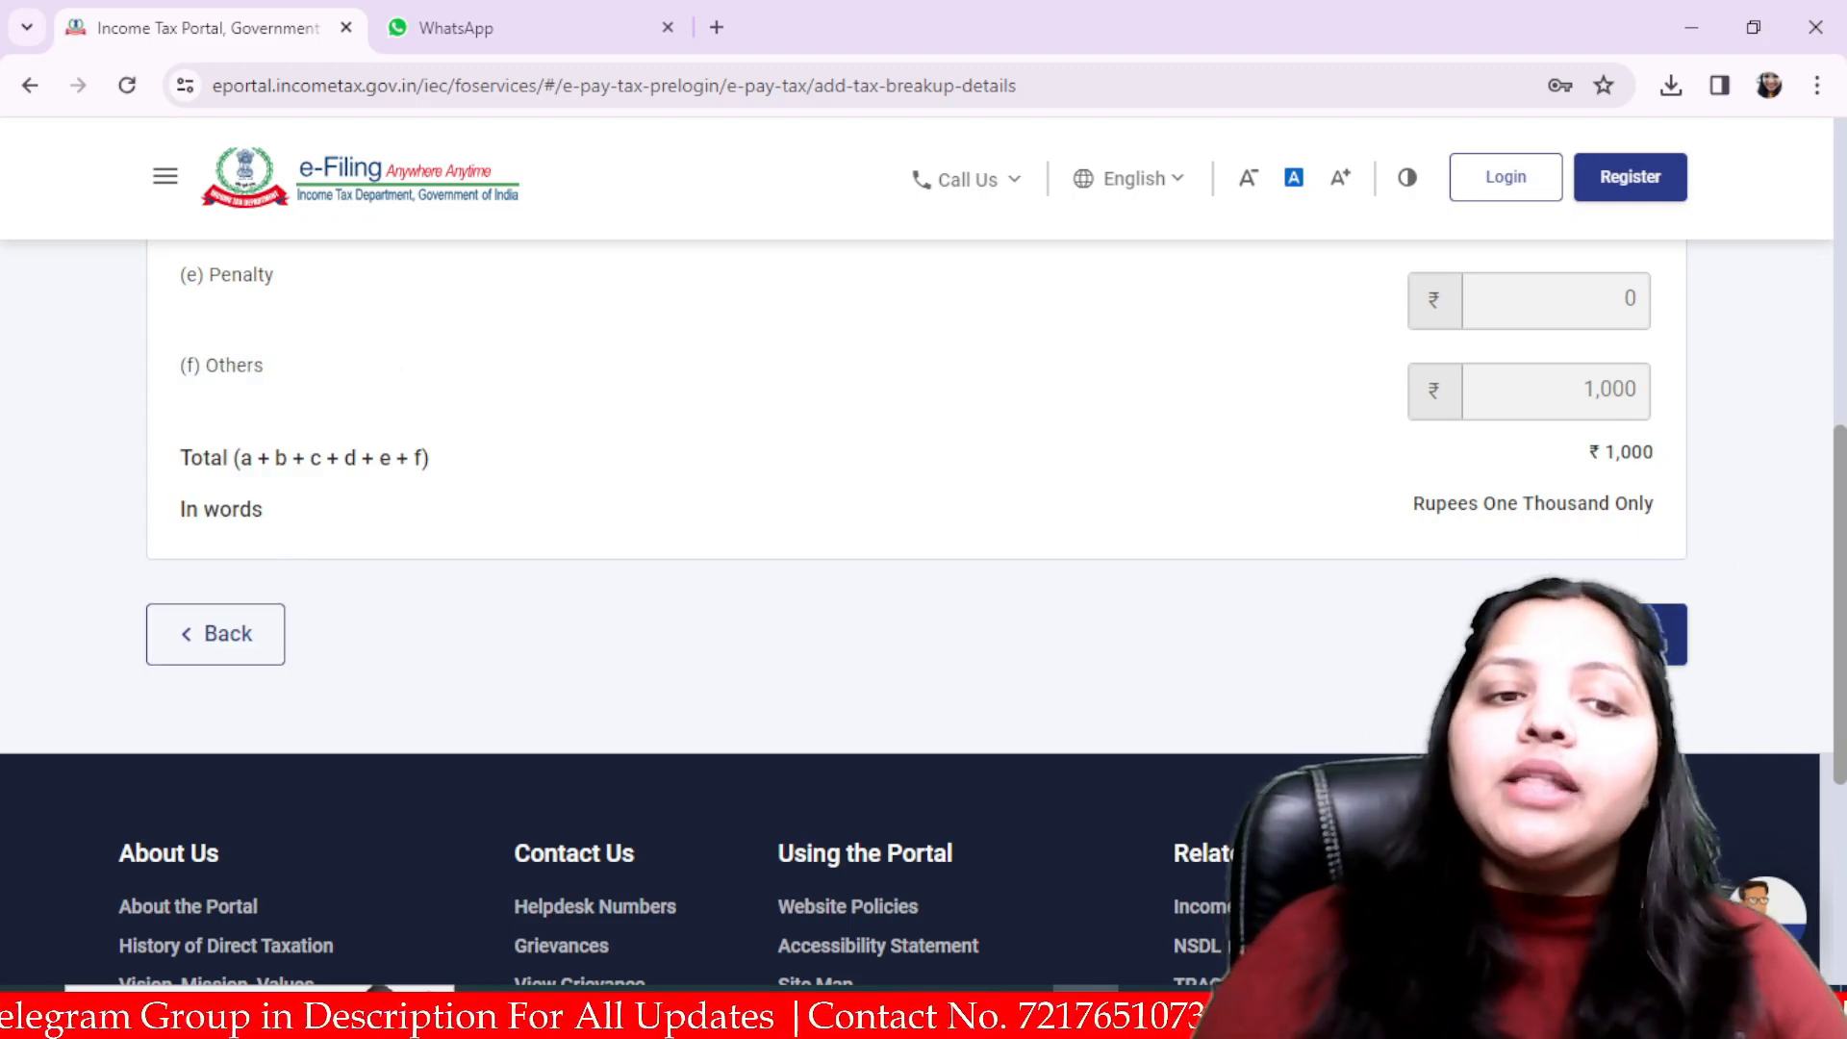
left_click(1659, 635)
Examine the banks and conditions offered under the Net Banking, Debit Card, Pay at Bank Counter and RTGS/NEFT payment modes.
scroll(1066, 635, "down", 2)
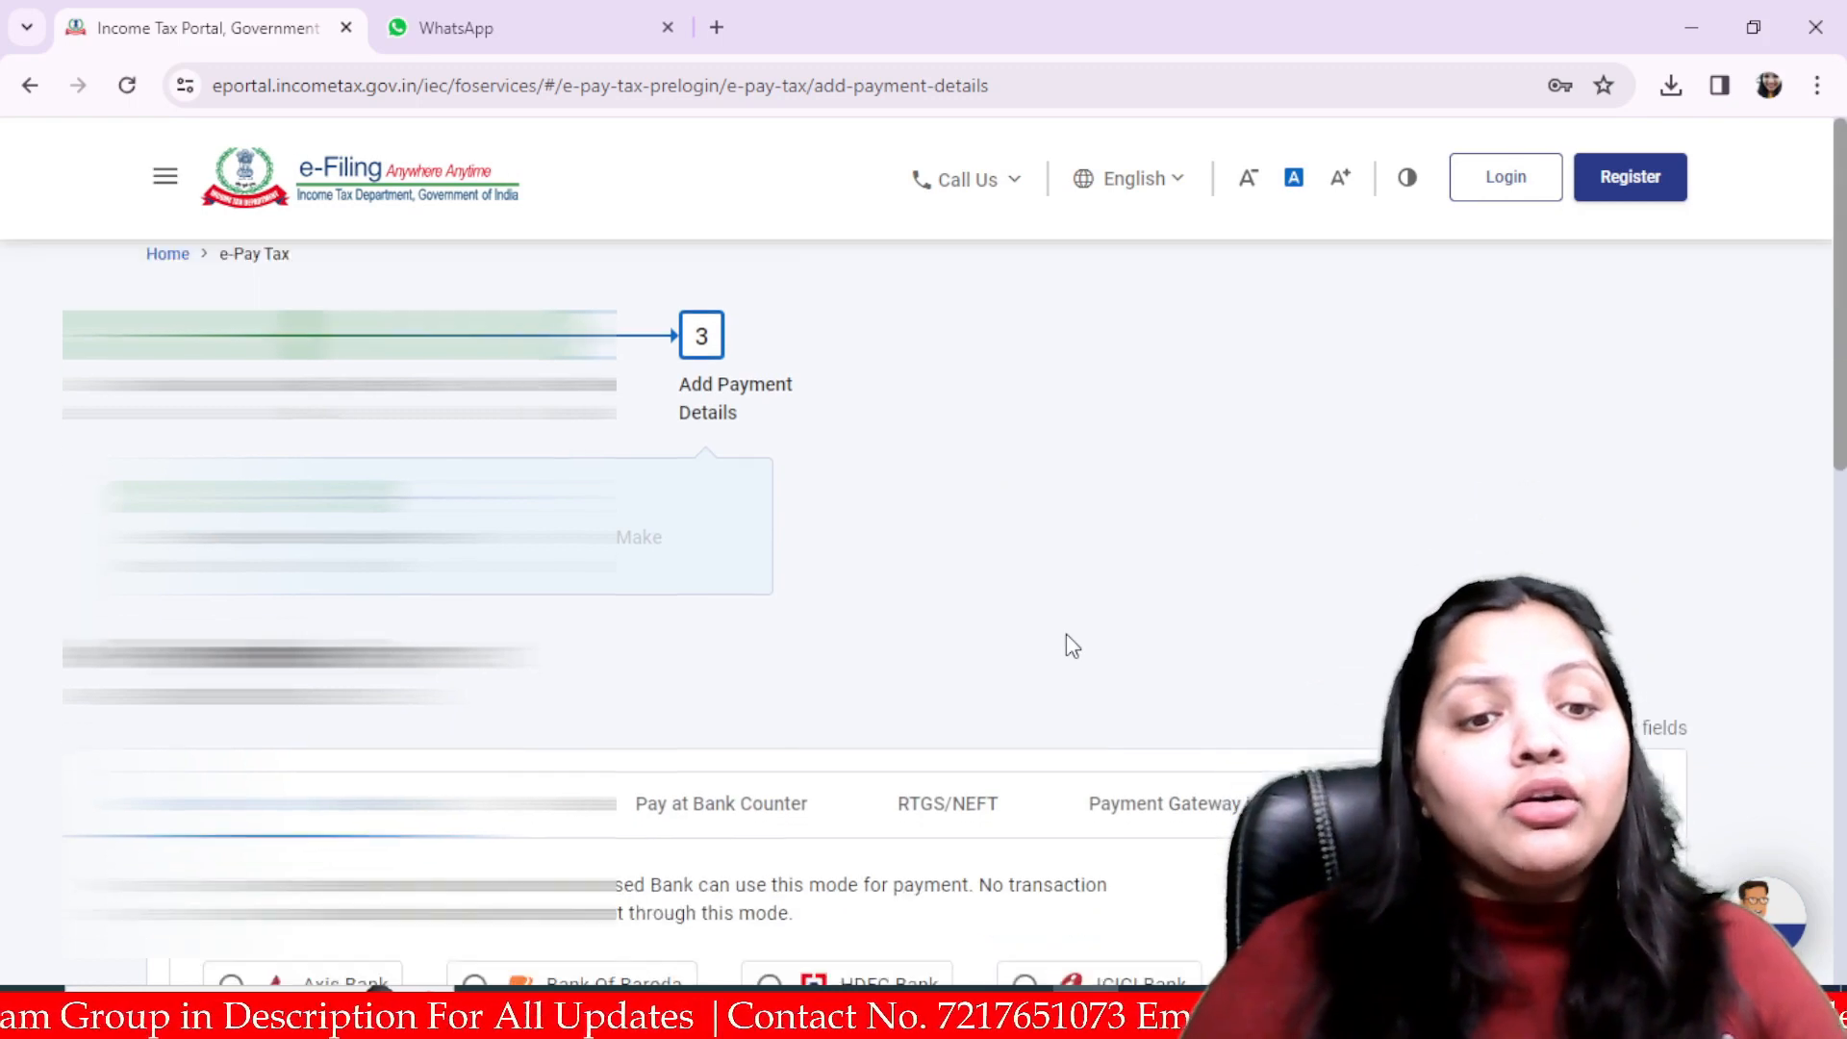
scroll(1066, 635, "down", 7)
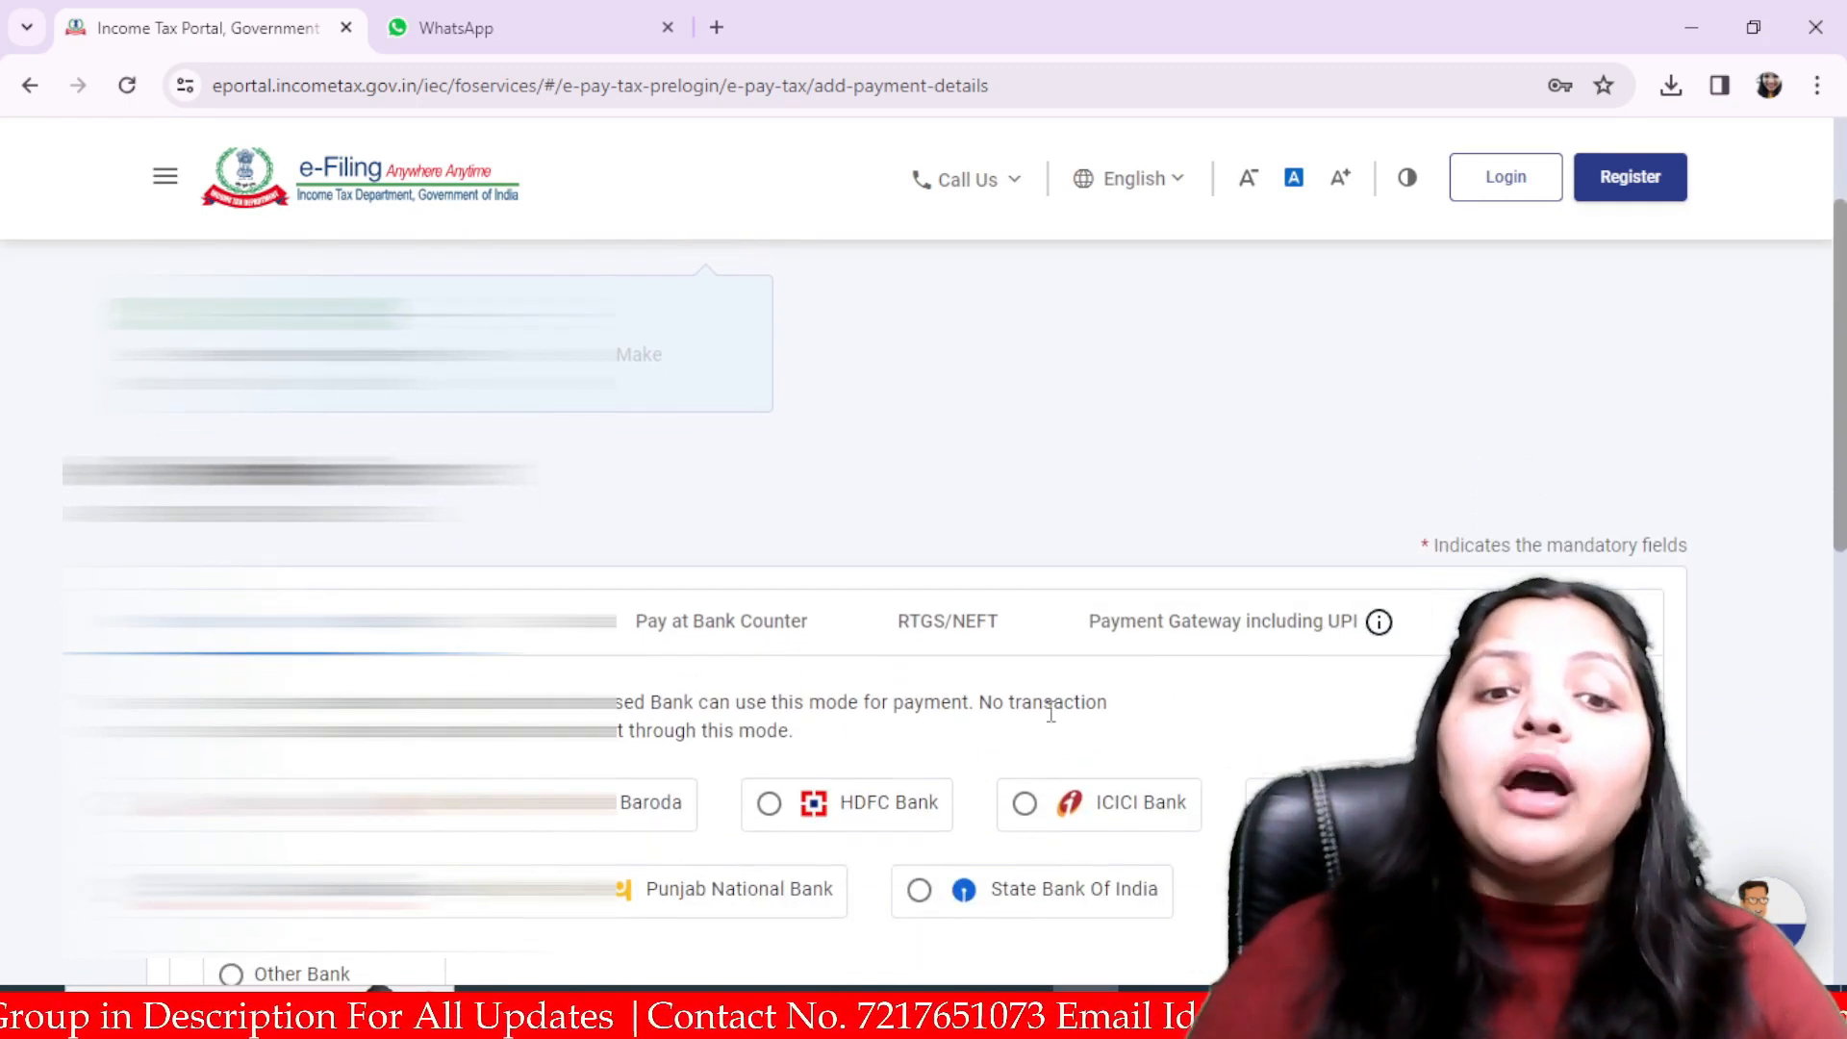
scroll(1055, 724, "up", 2)
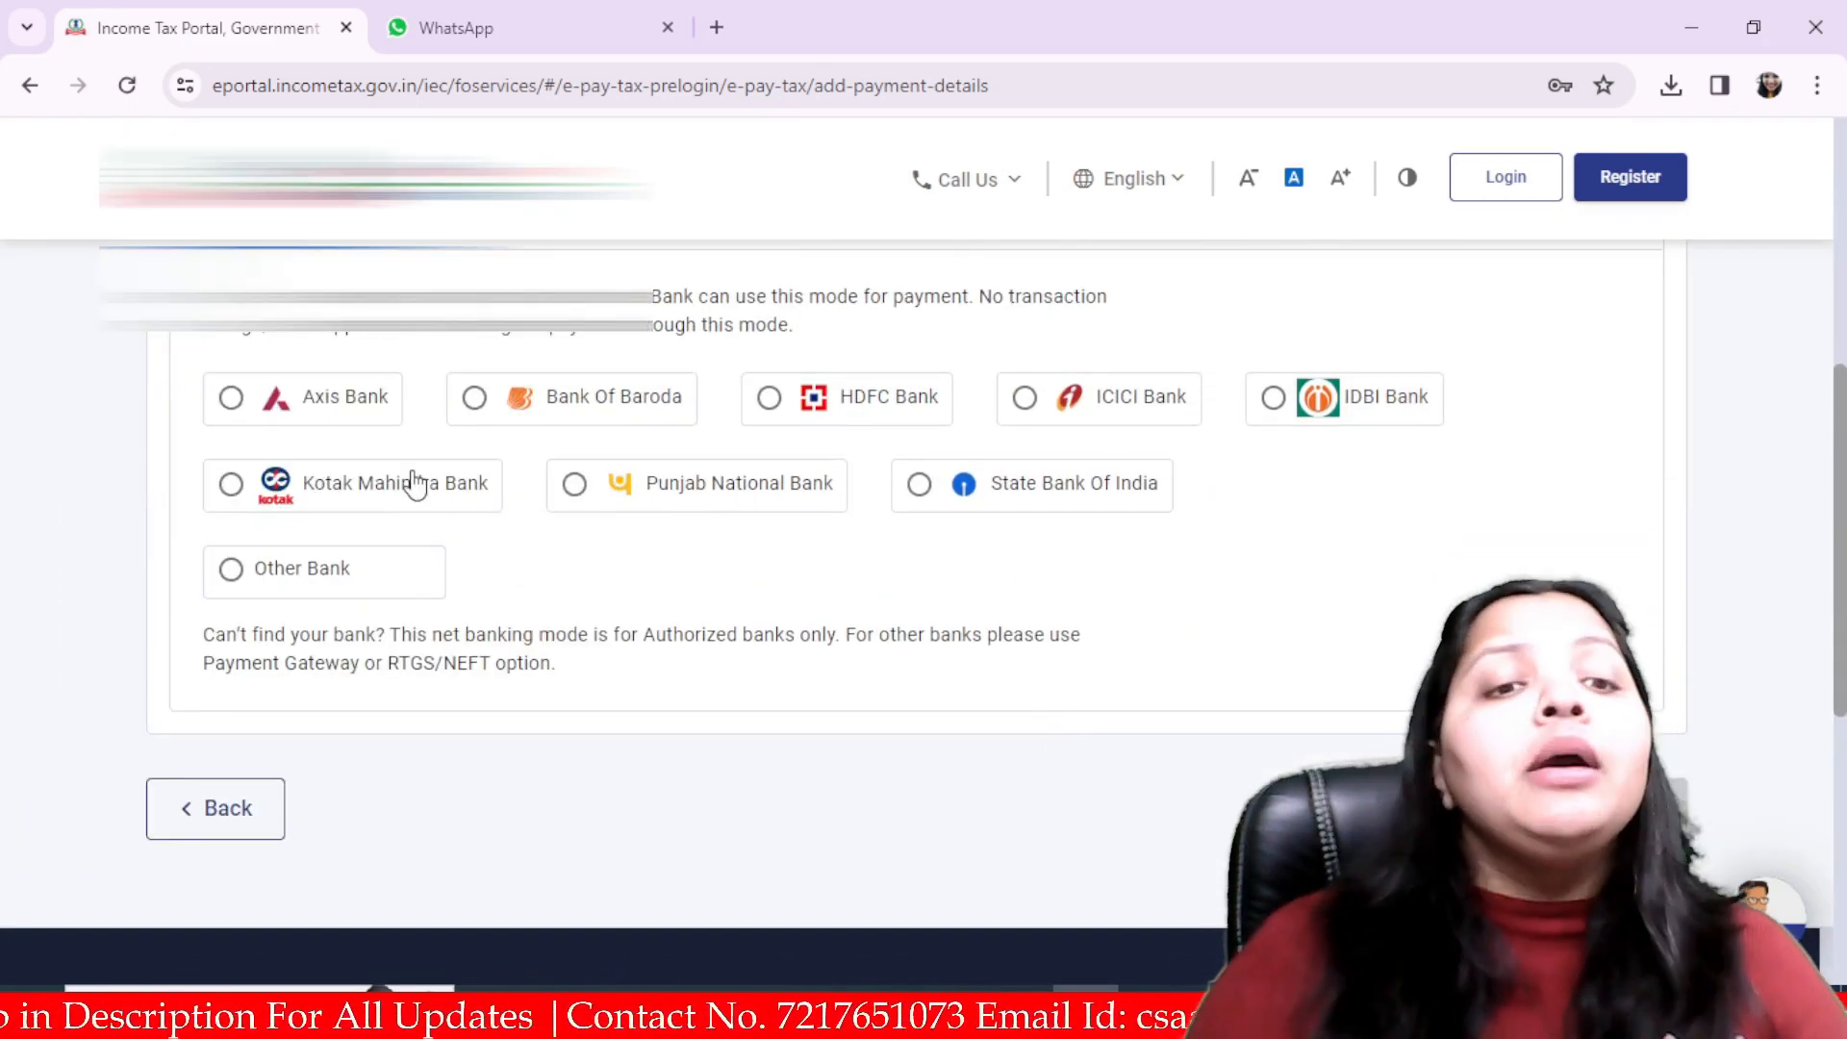
scroll(412, 483, "up", 2)
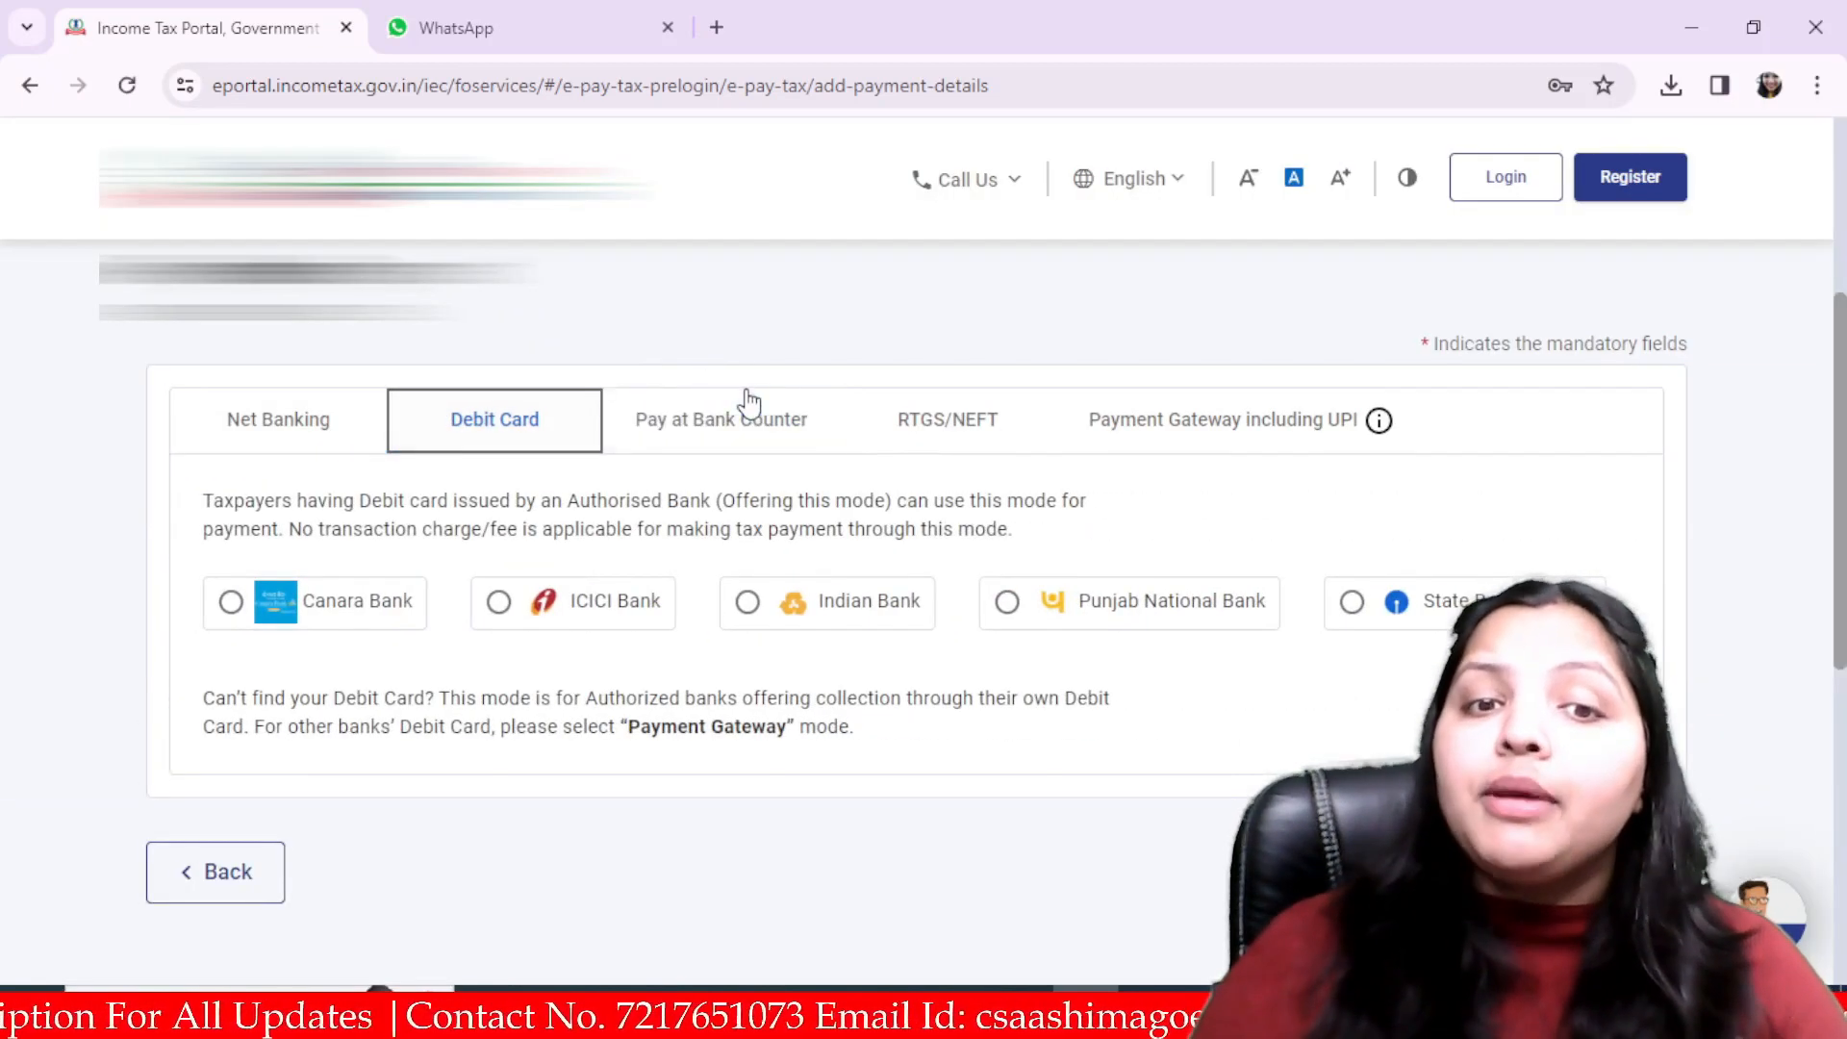
left_click(742, 399)
scroll(746, 406, "up", 1)
left_click(980, 480)
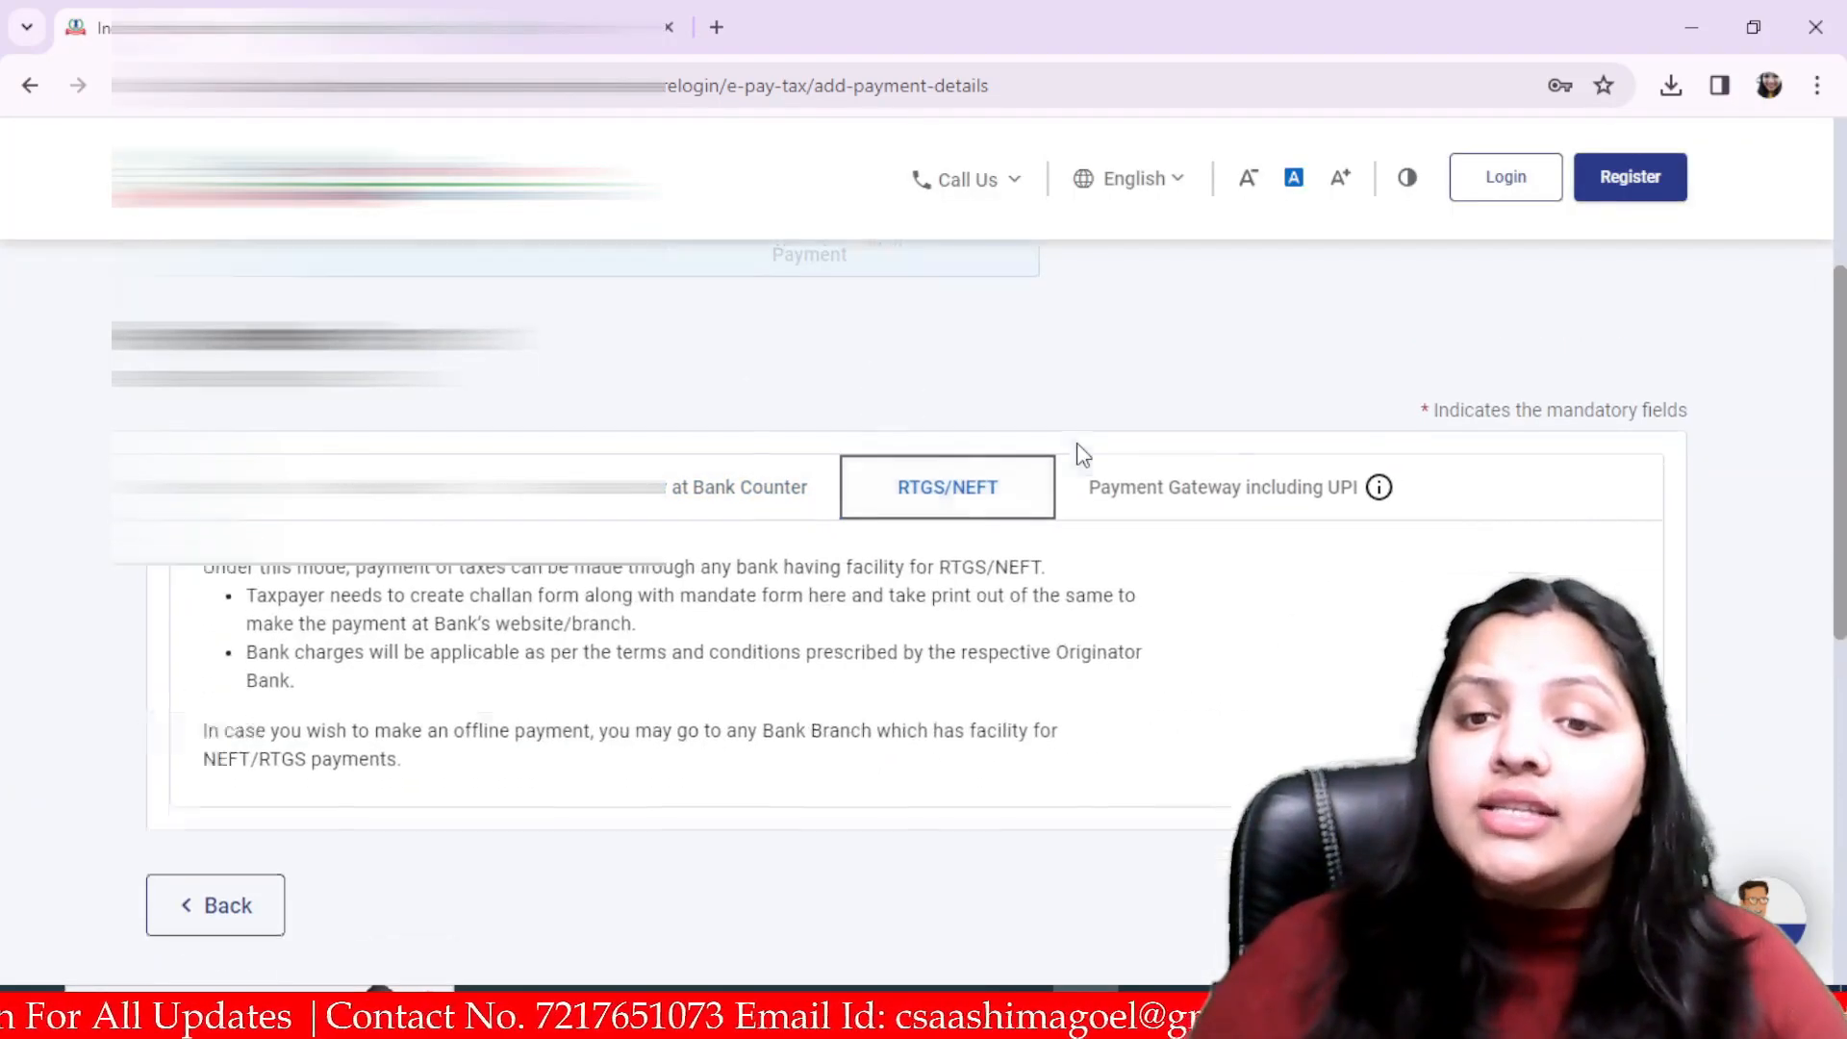
scroll(1076, 448, "down", 5)
scroll(1076, 447, "up", 3)
Choose Payment Gateway including UPI as the payment mode with HDFC Bank as gateway, and continue to the payment preview.
left_click(1225, 306)
scroll(1180, 379, "up", 1)
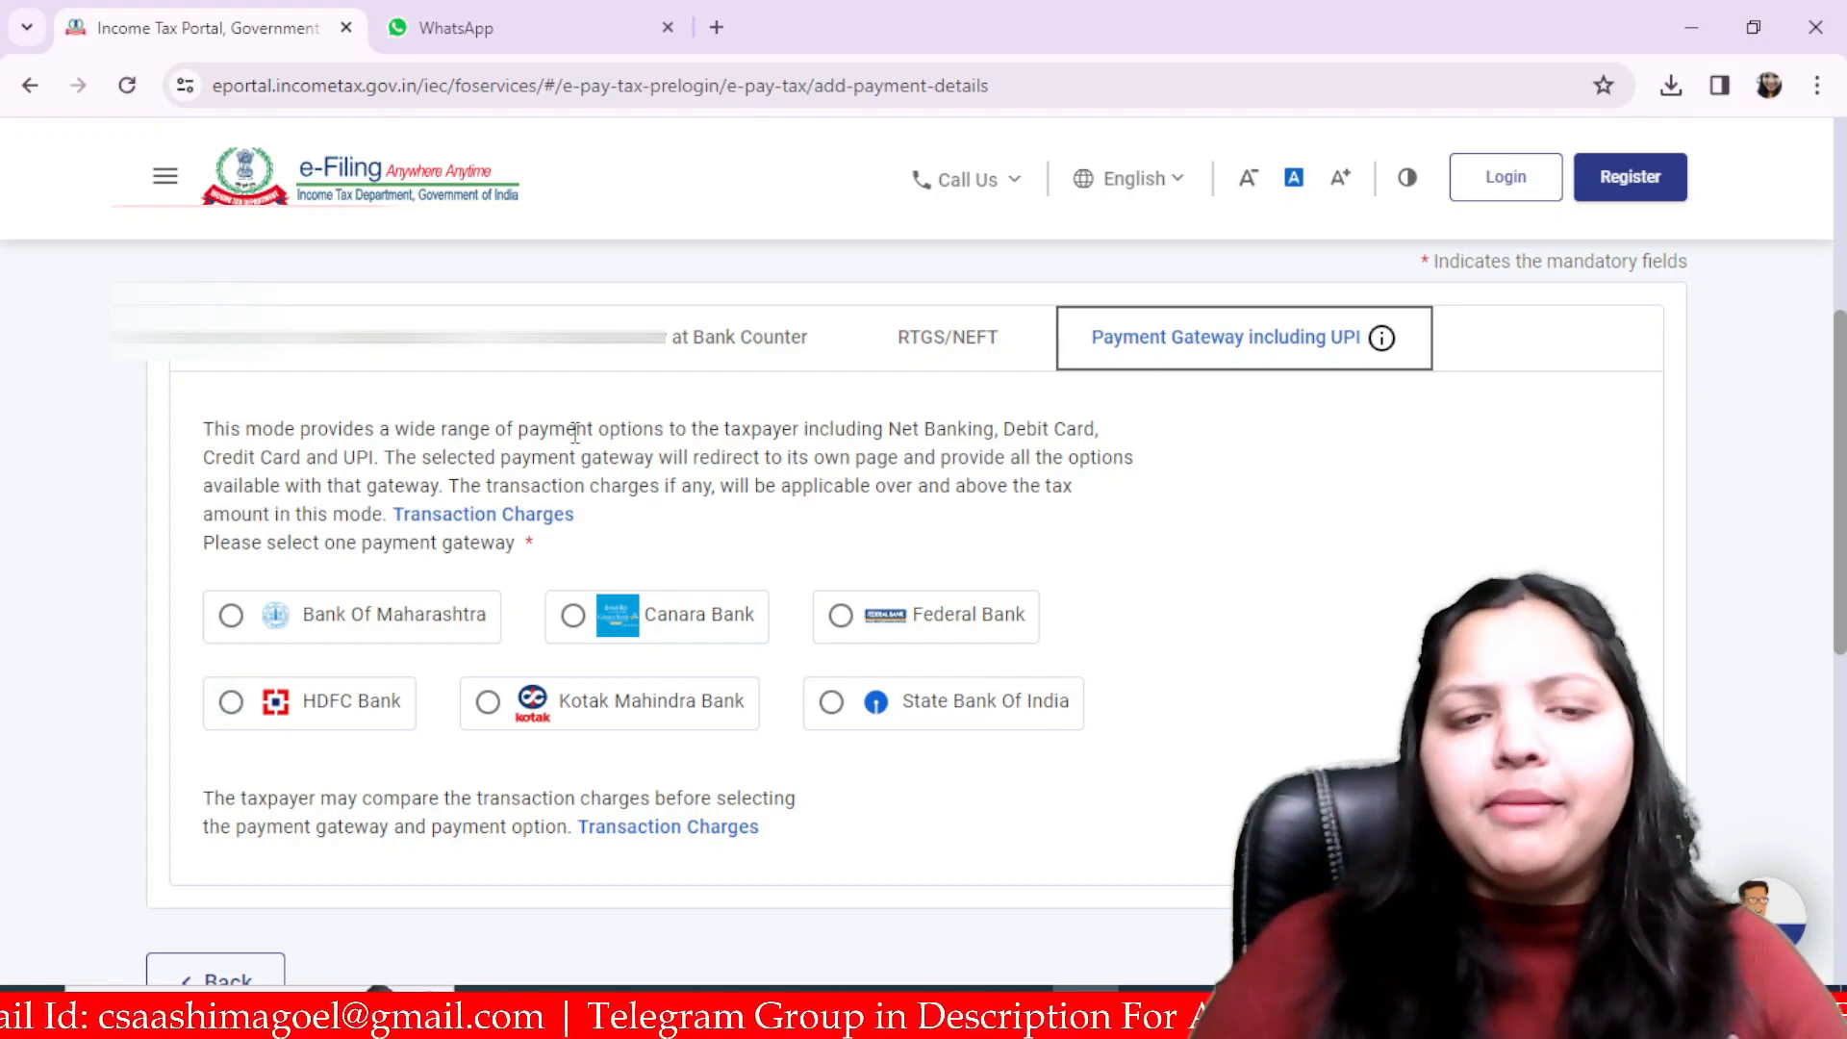
left_click(233, 702)
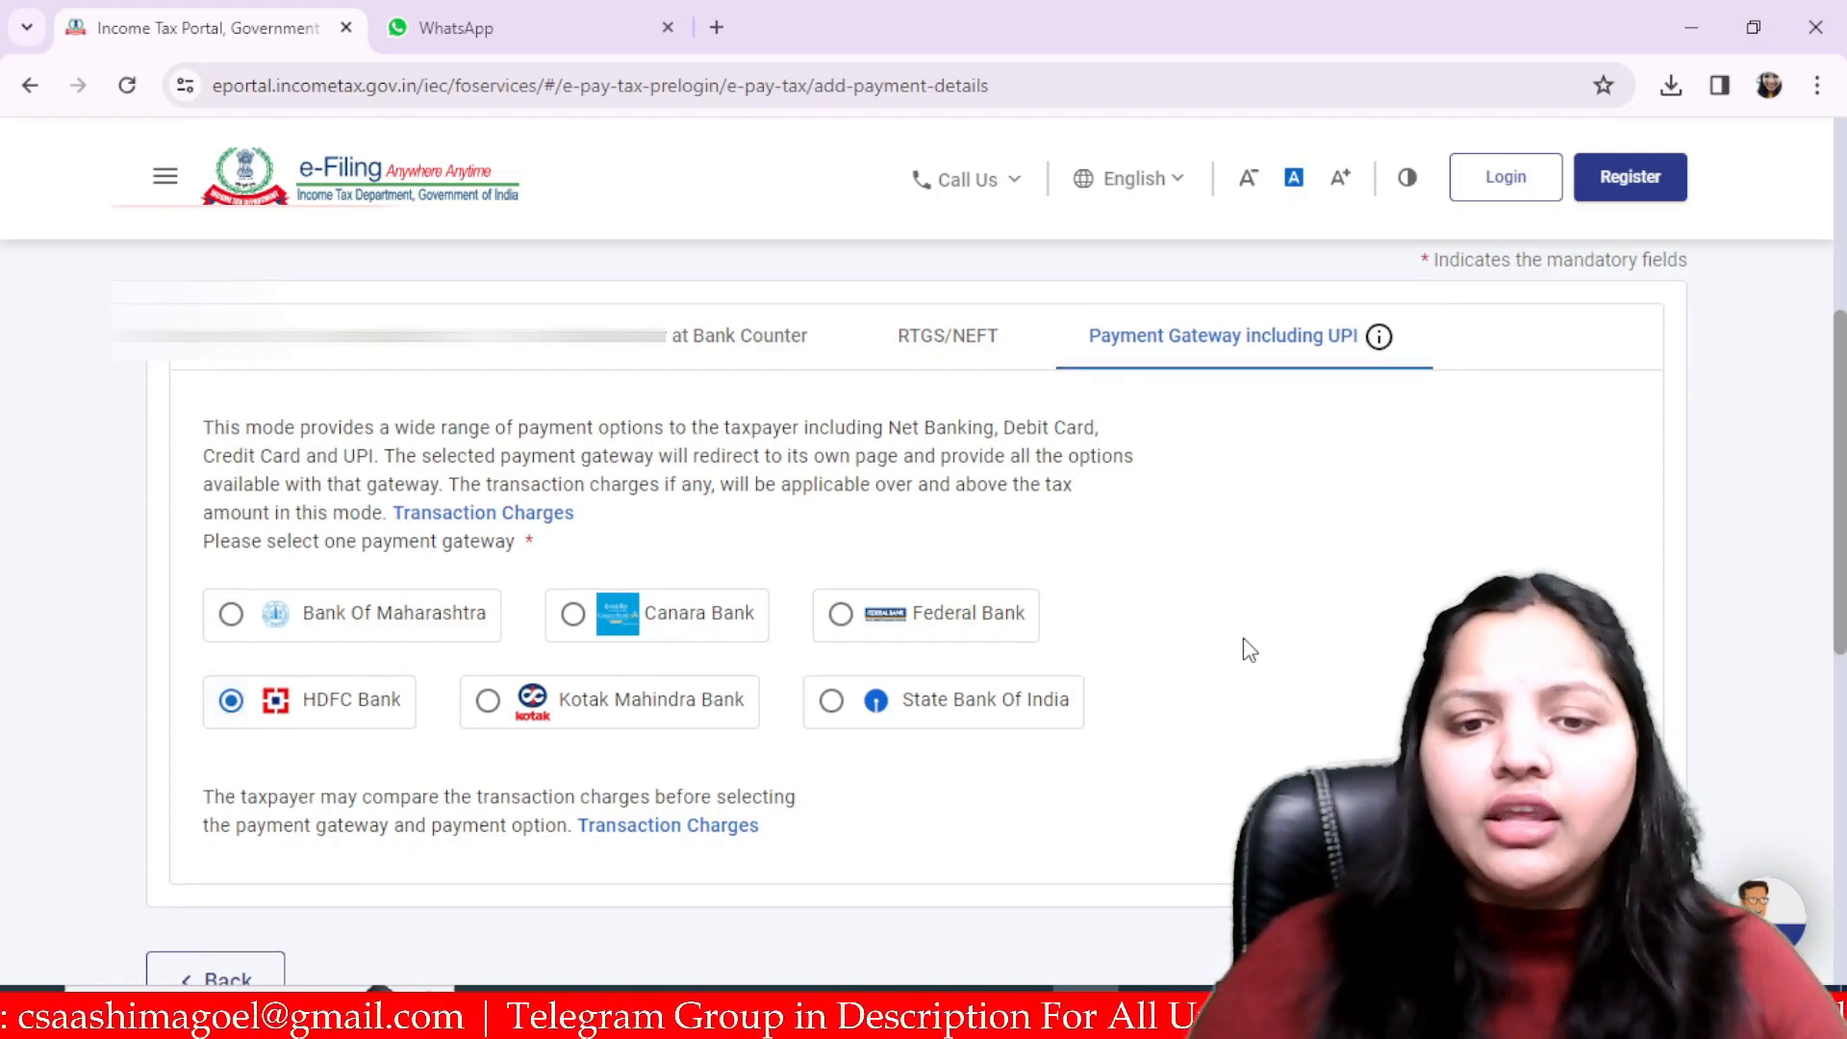
scroll(1203, 683, "down", 1)
left_click(1587, 848)
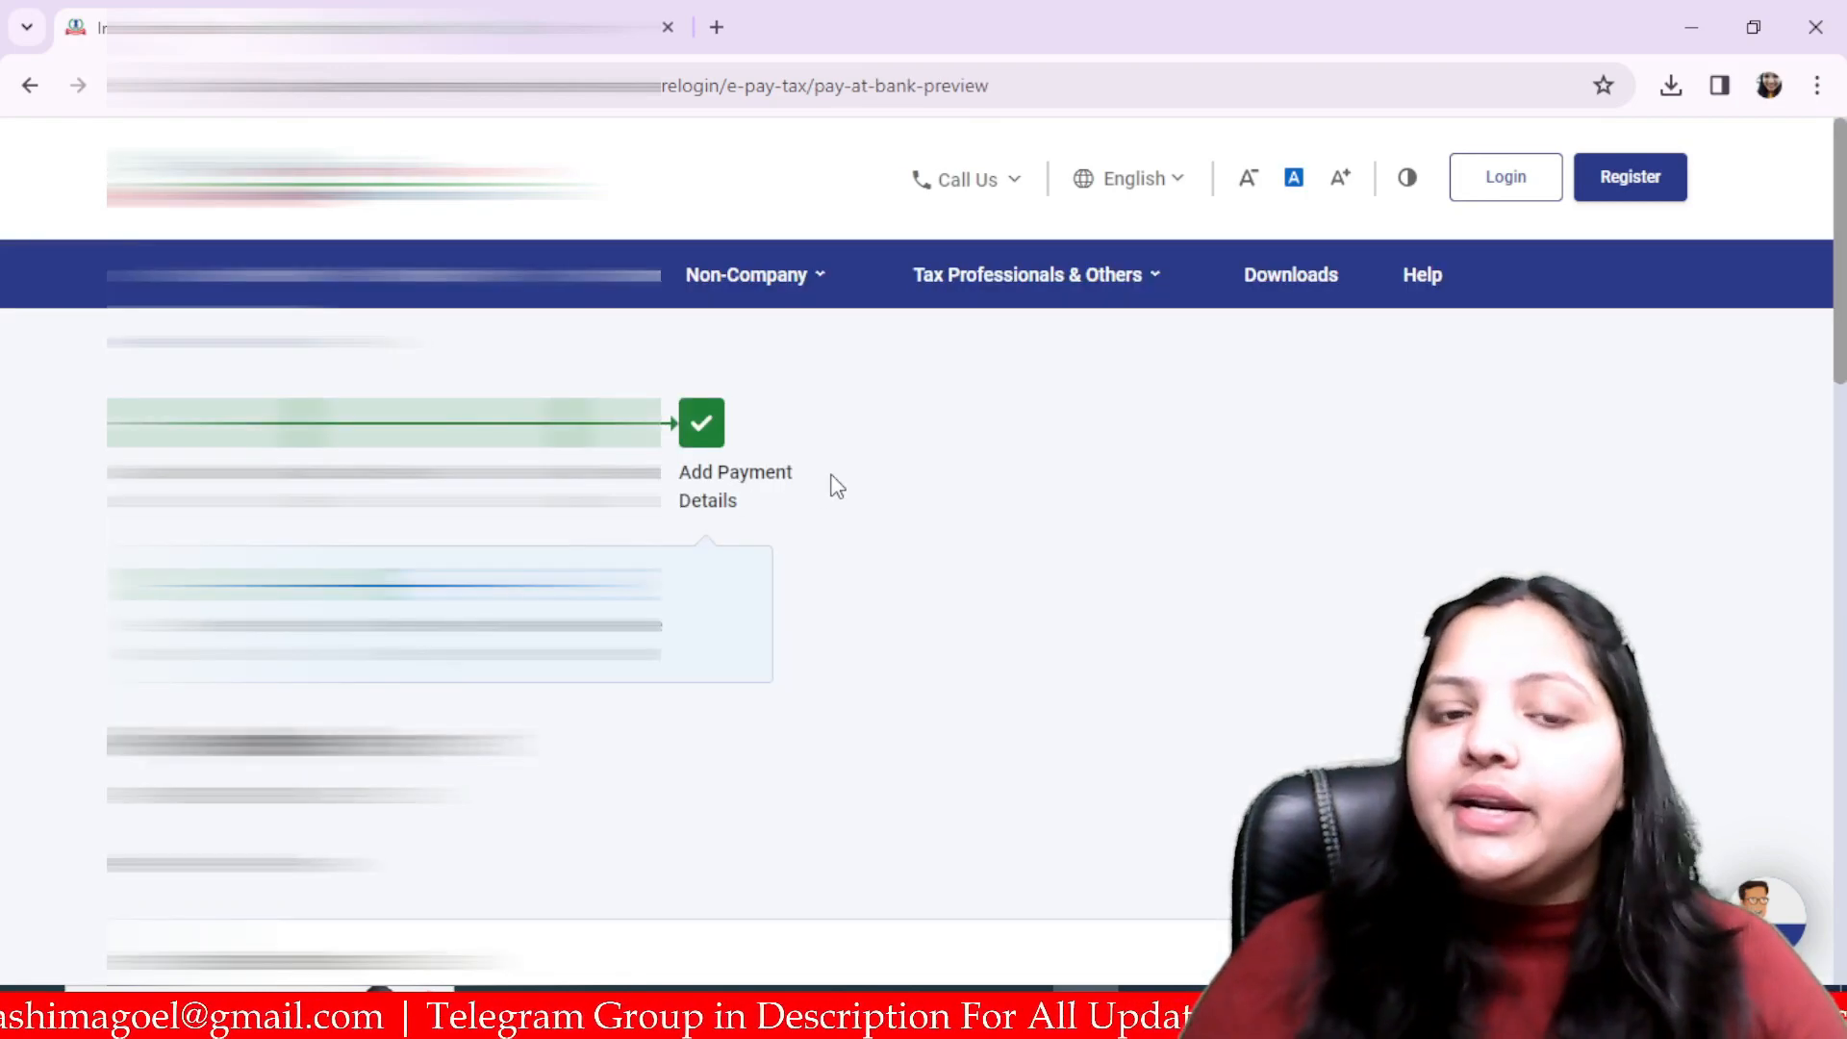
Review the tax and payment details on the payment preview page.
scroll(843, 483, "down", 2)
scroll(847, 483, "down", 4)
scroll(851, 482, "up", 3)
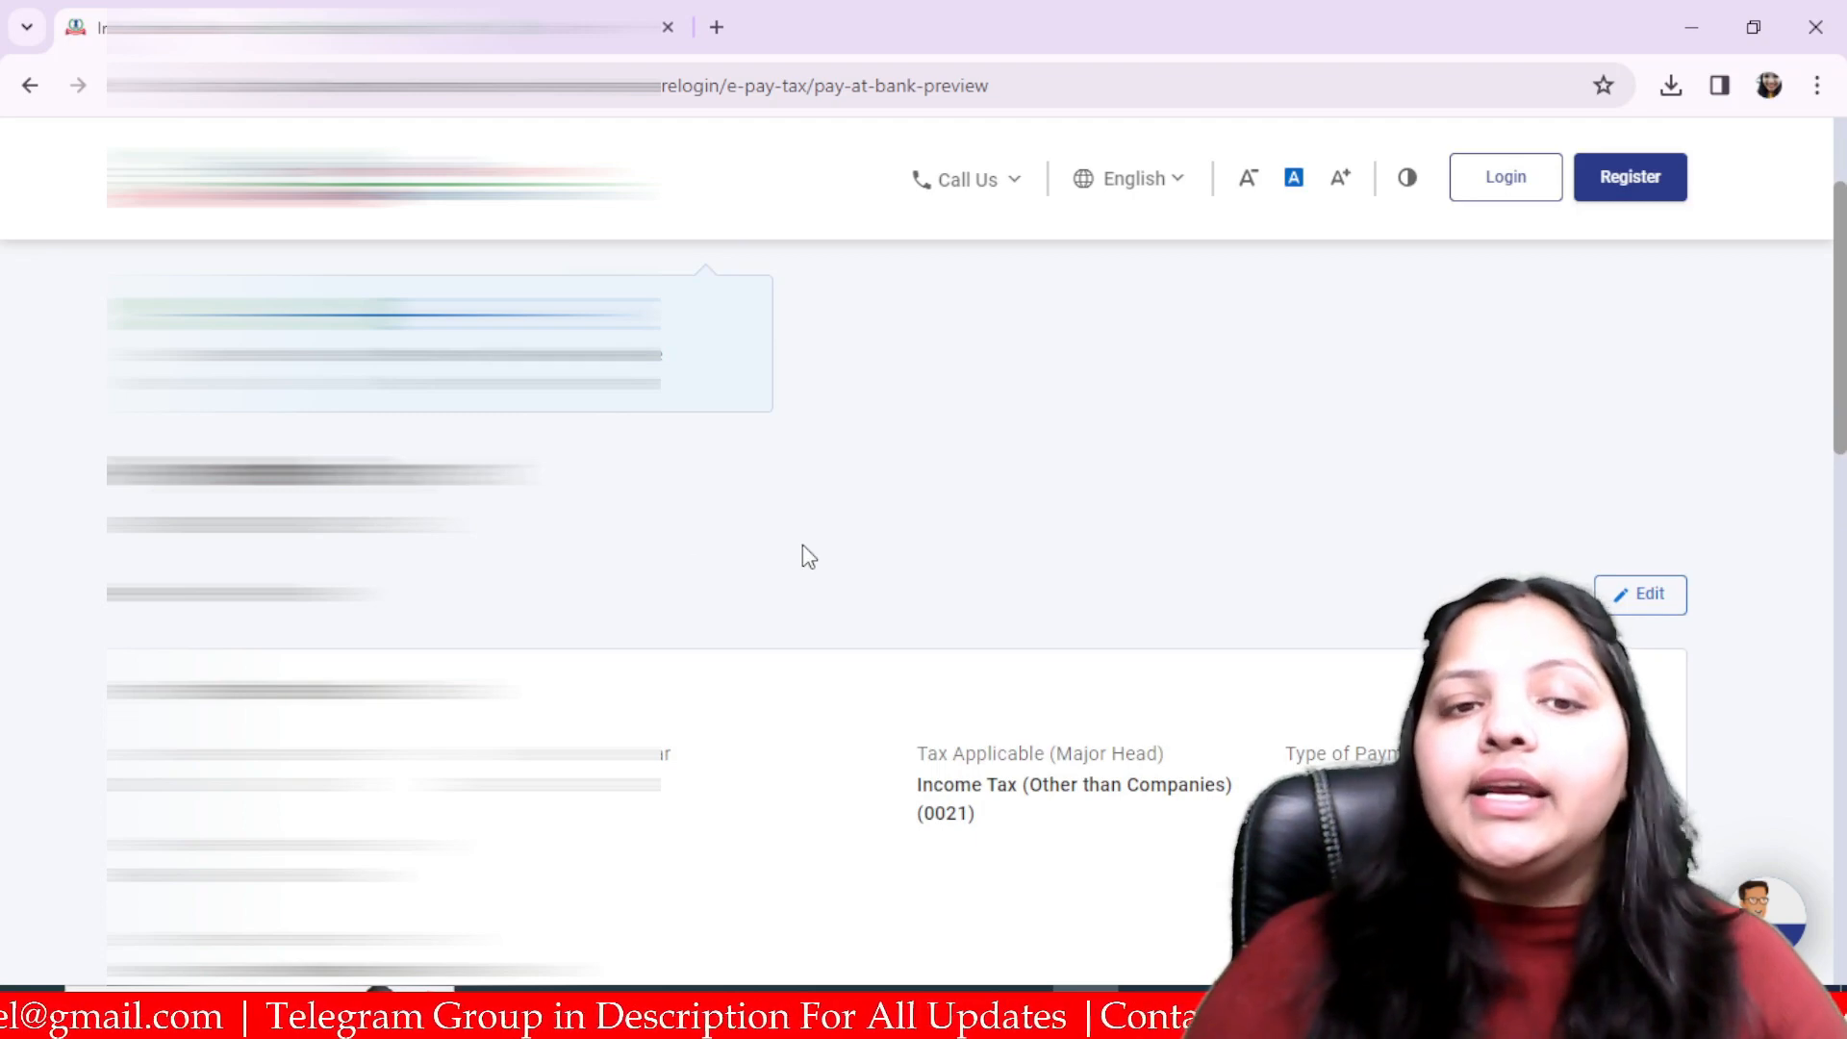
Proceed to pay the Rs. 1000 fee immediately, agree to the terms and conditions, and submit the payment to the bank.
scroll(887, 515, "down", 6)
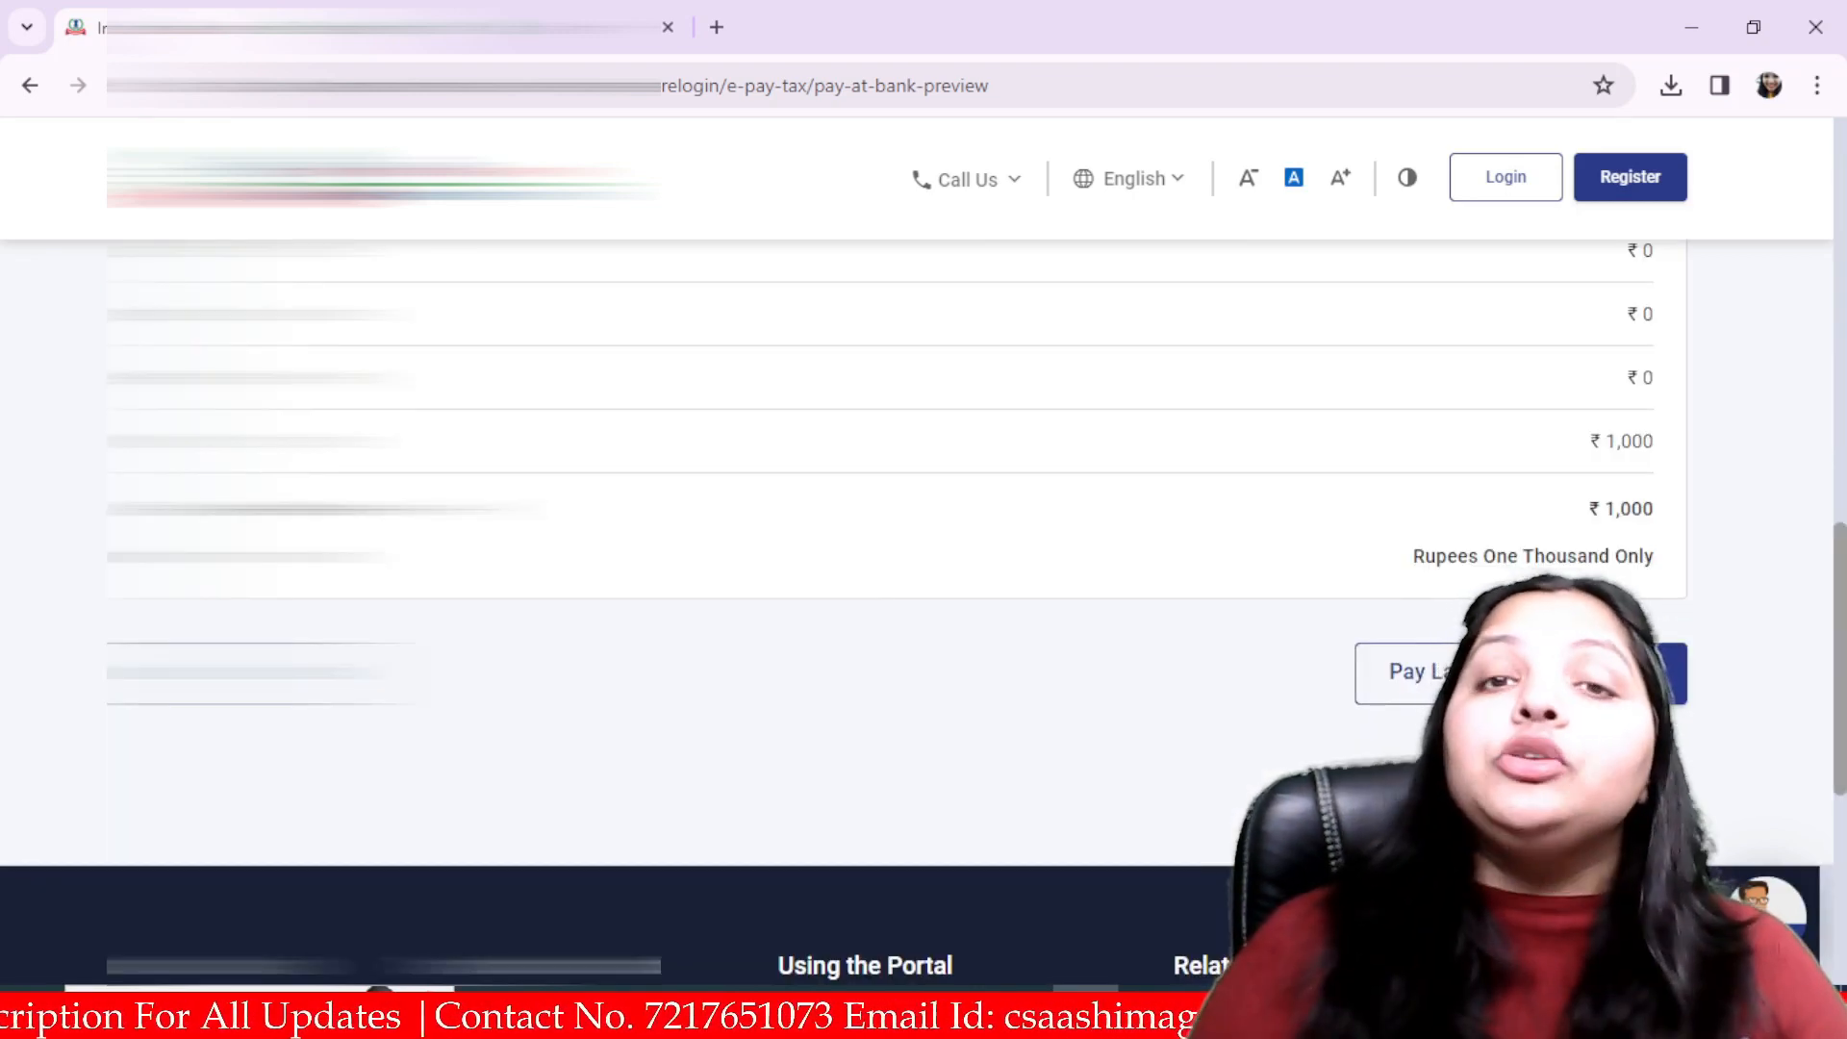
left_click(1614, 673)
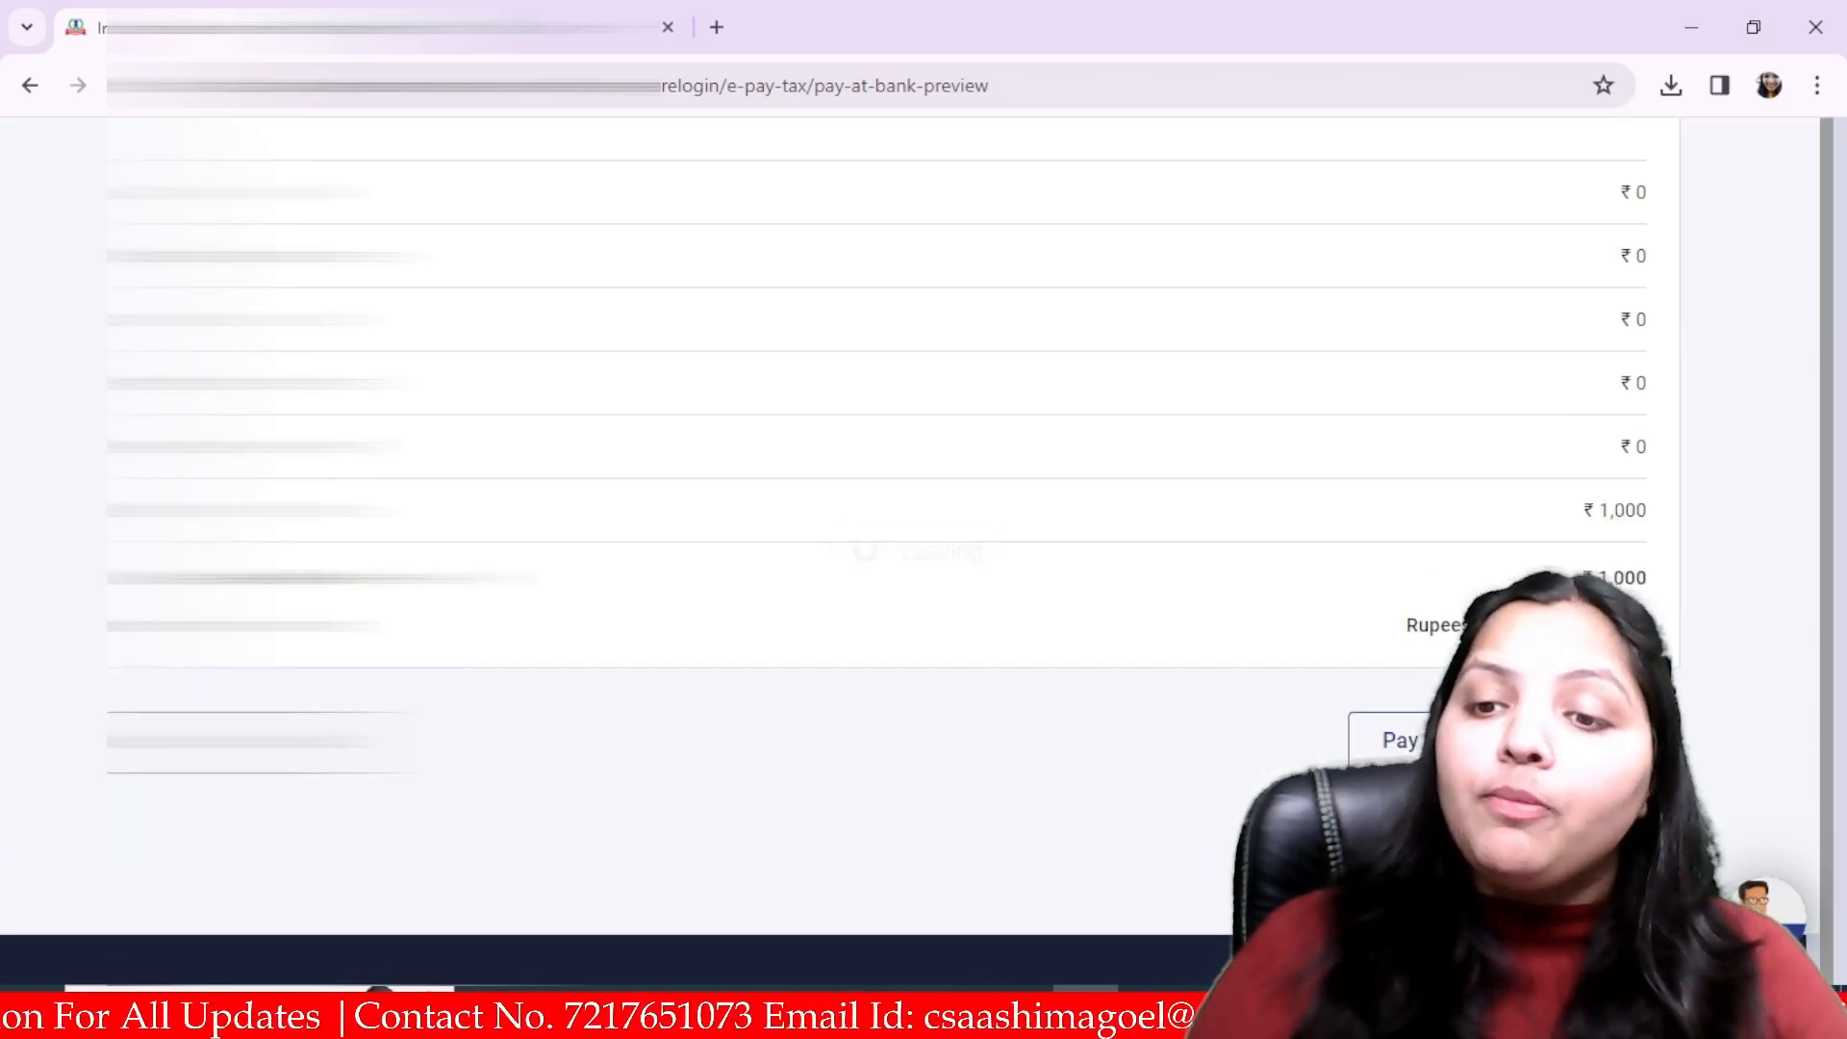
scroll(907, 482, "down", 6)
scroll(907, 482, "down", 6)
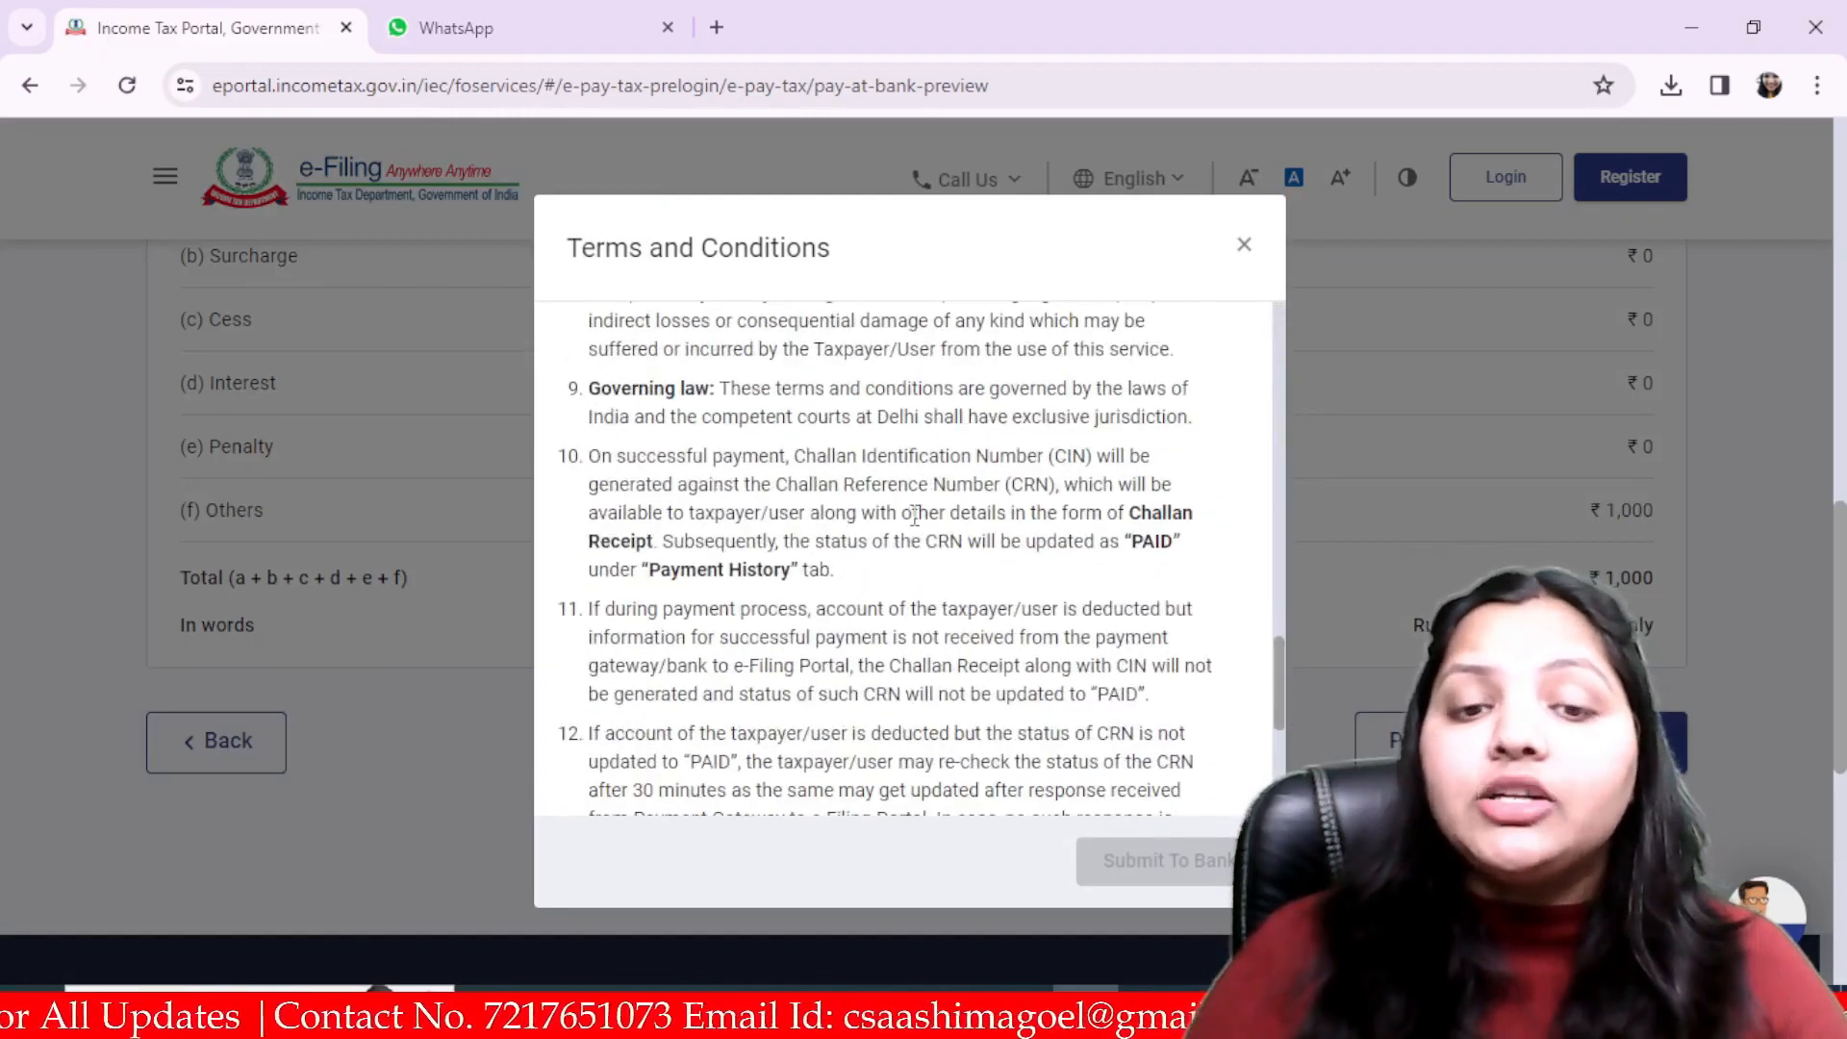
scroll(959, 558, "down", 4)
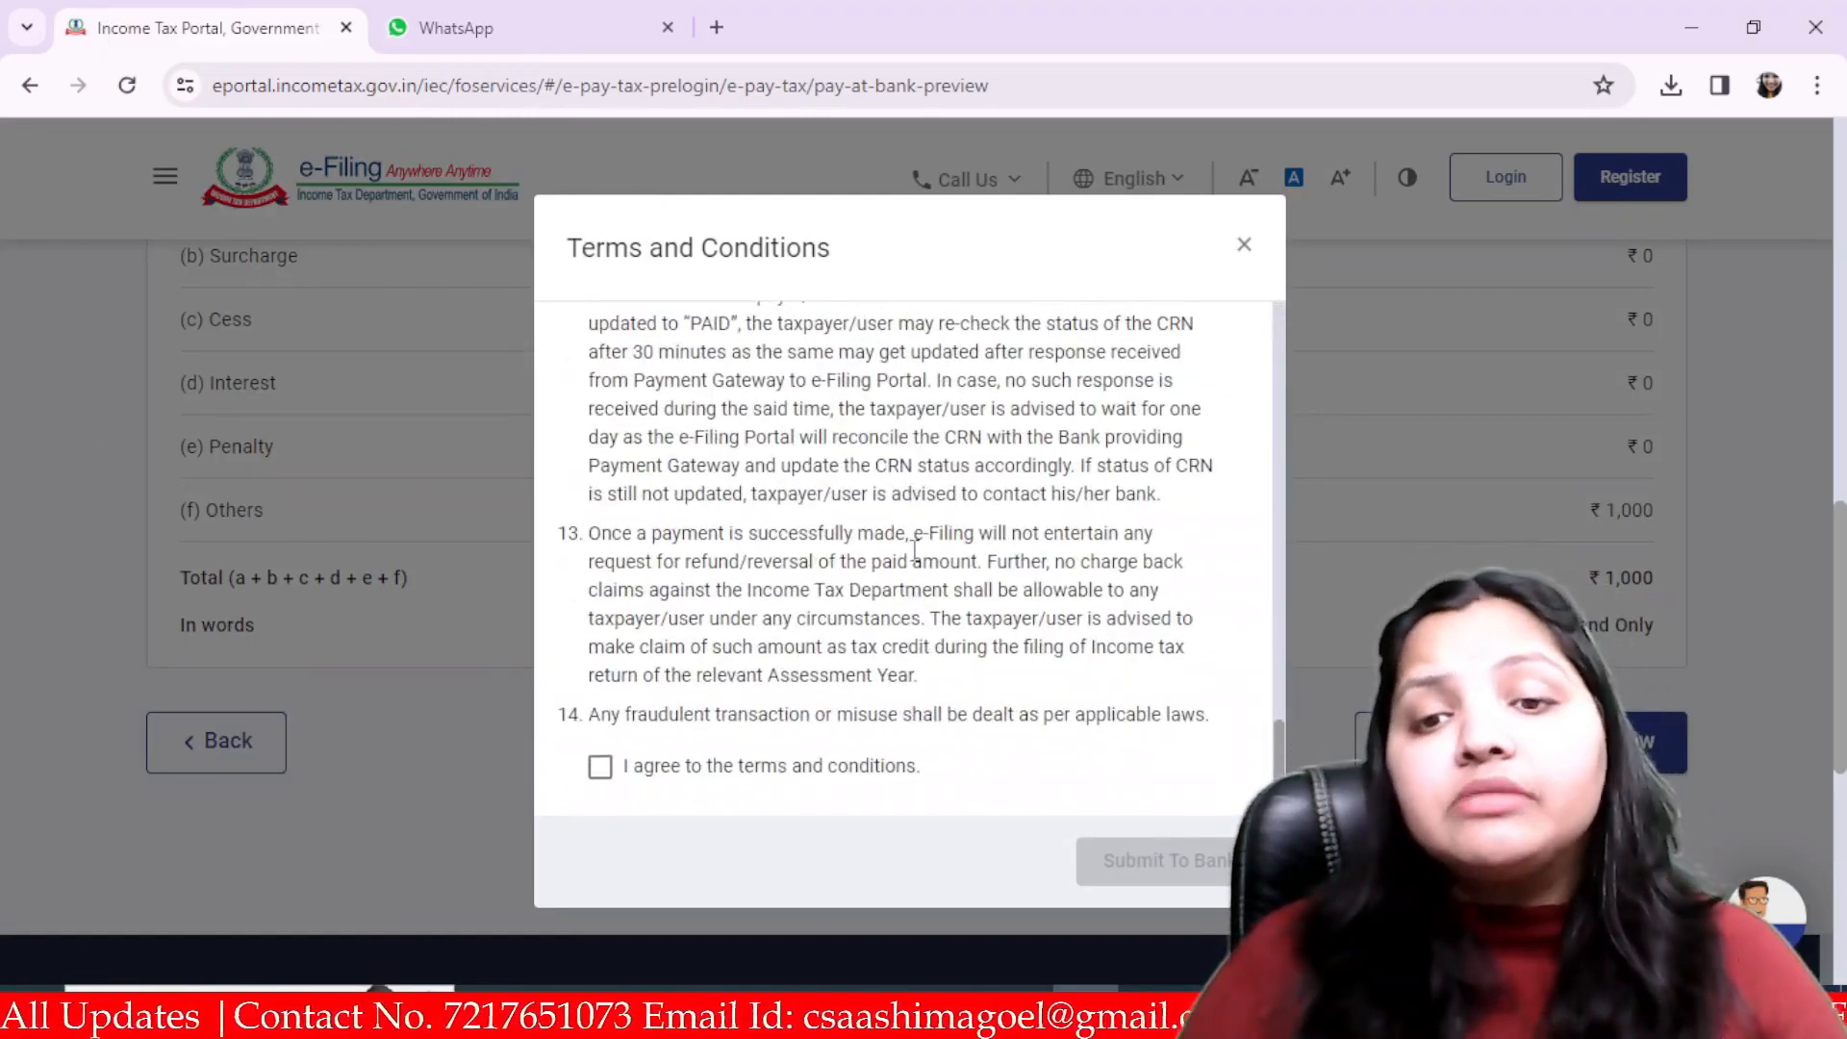
left_click(599, 768)
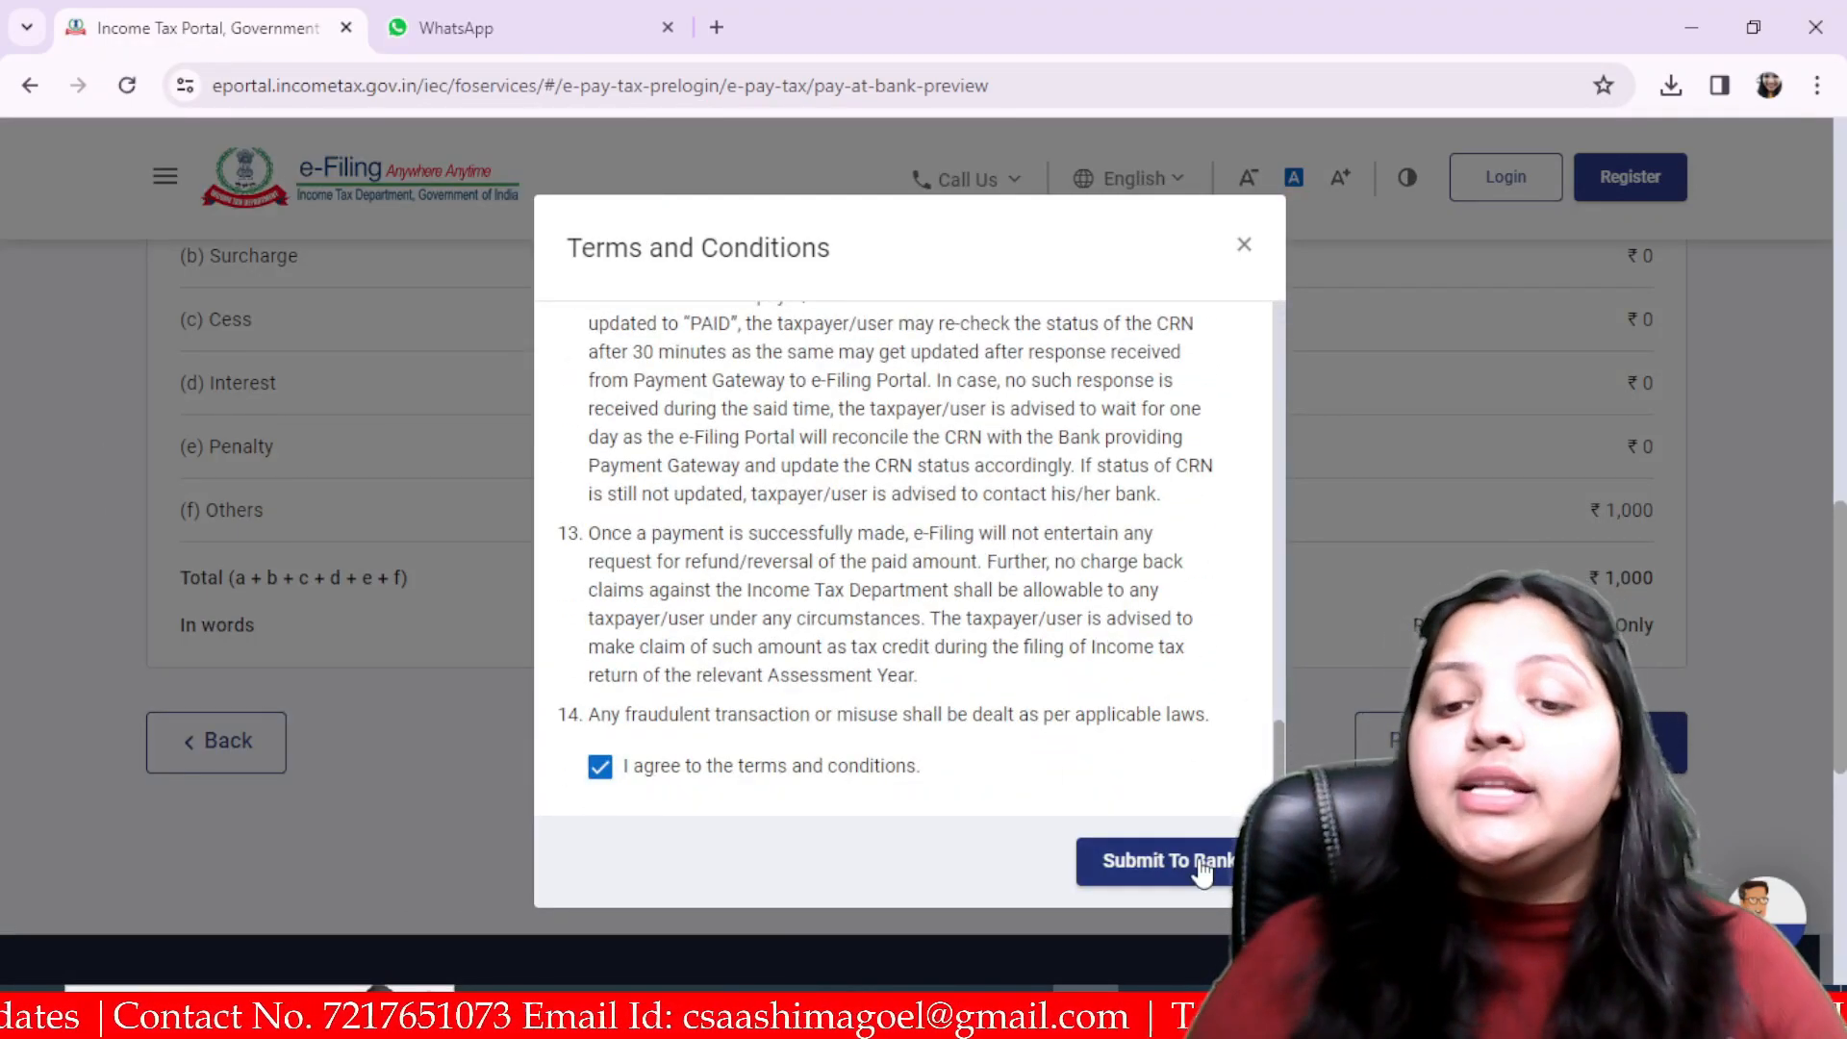
left_click(1192, 860)
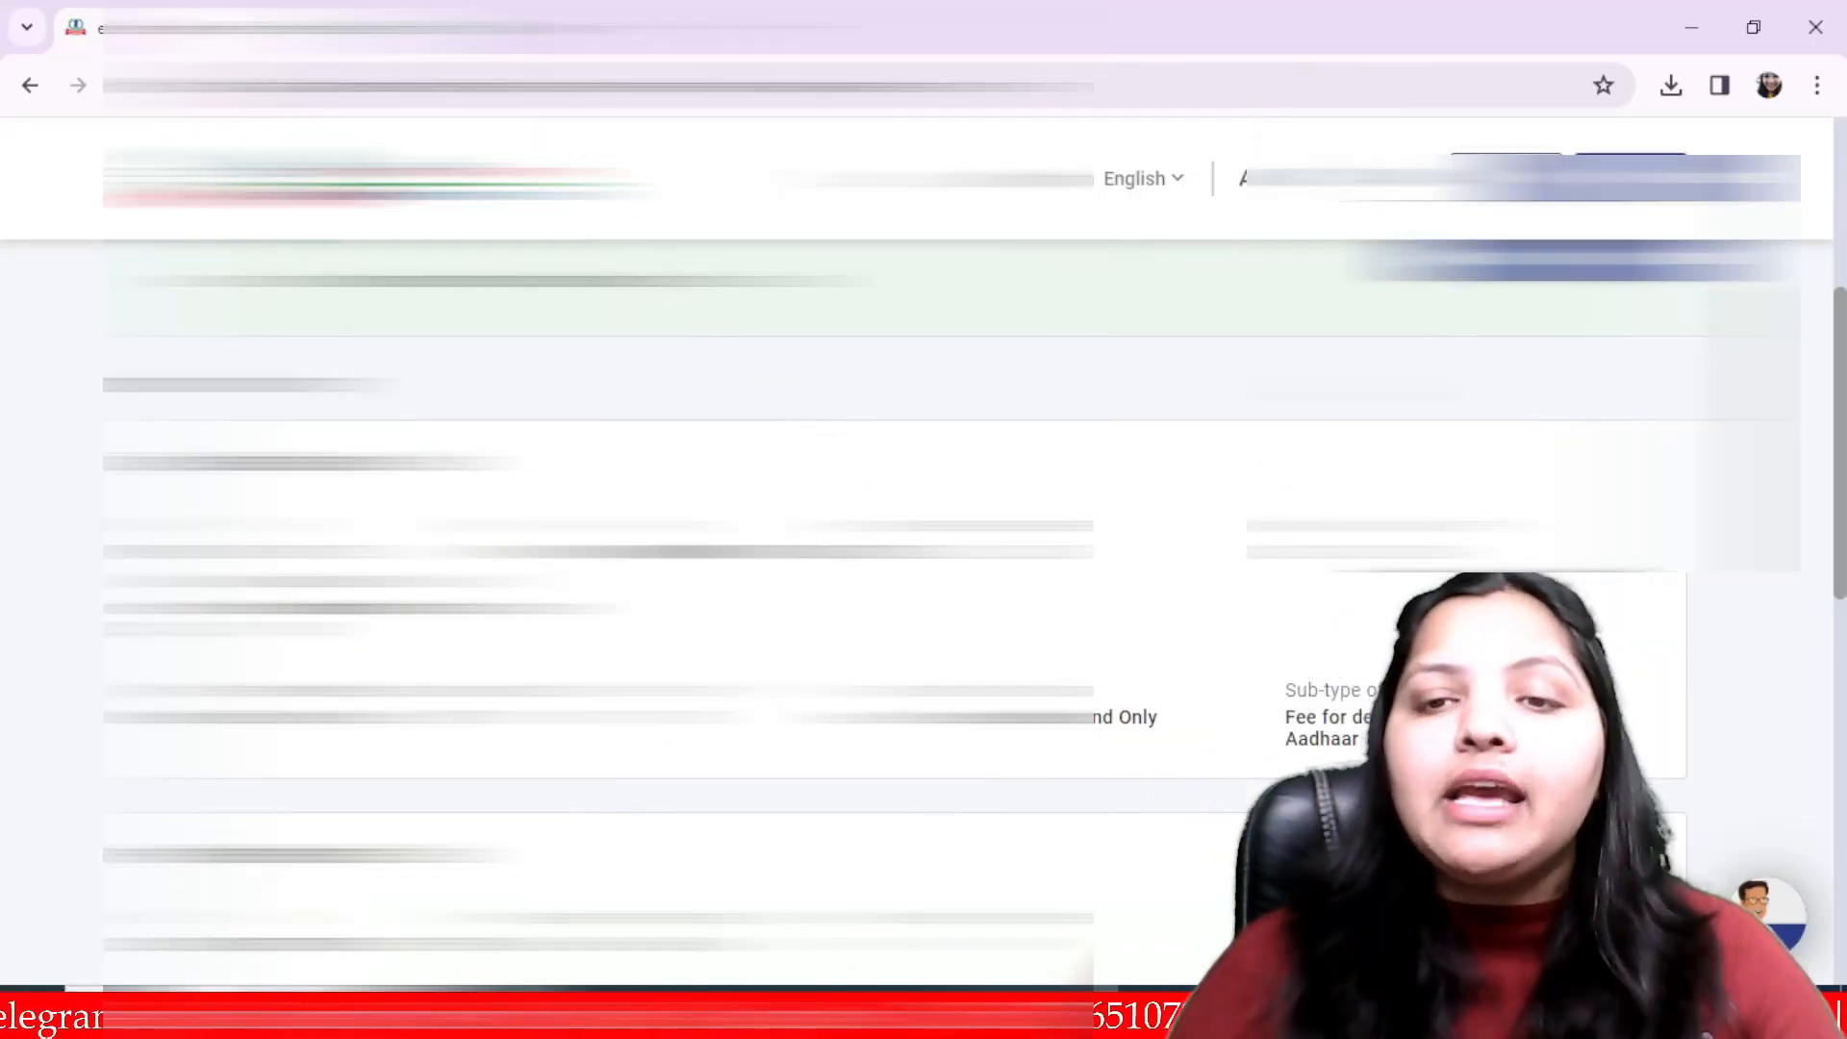
Review the tax and payment details on the payment result page and download the challan receipt.
scroll(1140, 616, "down", 1)
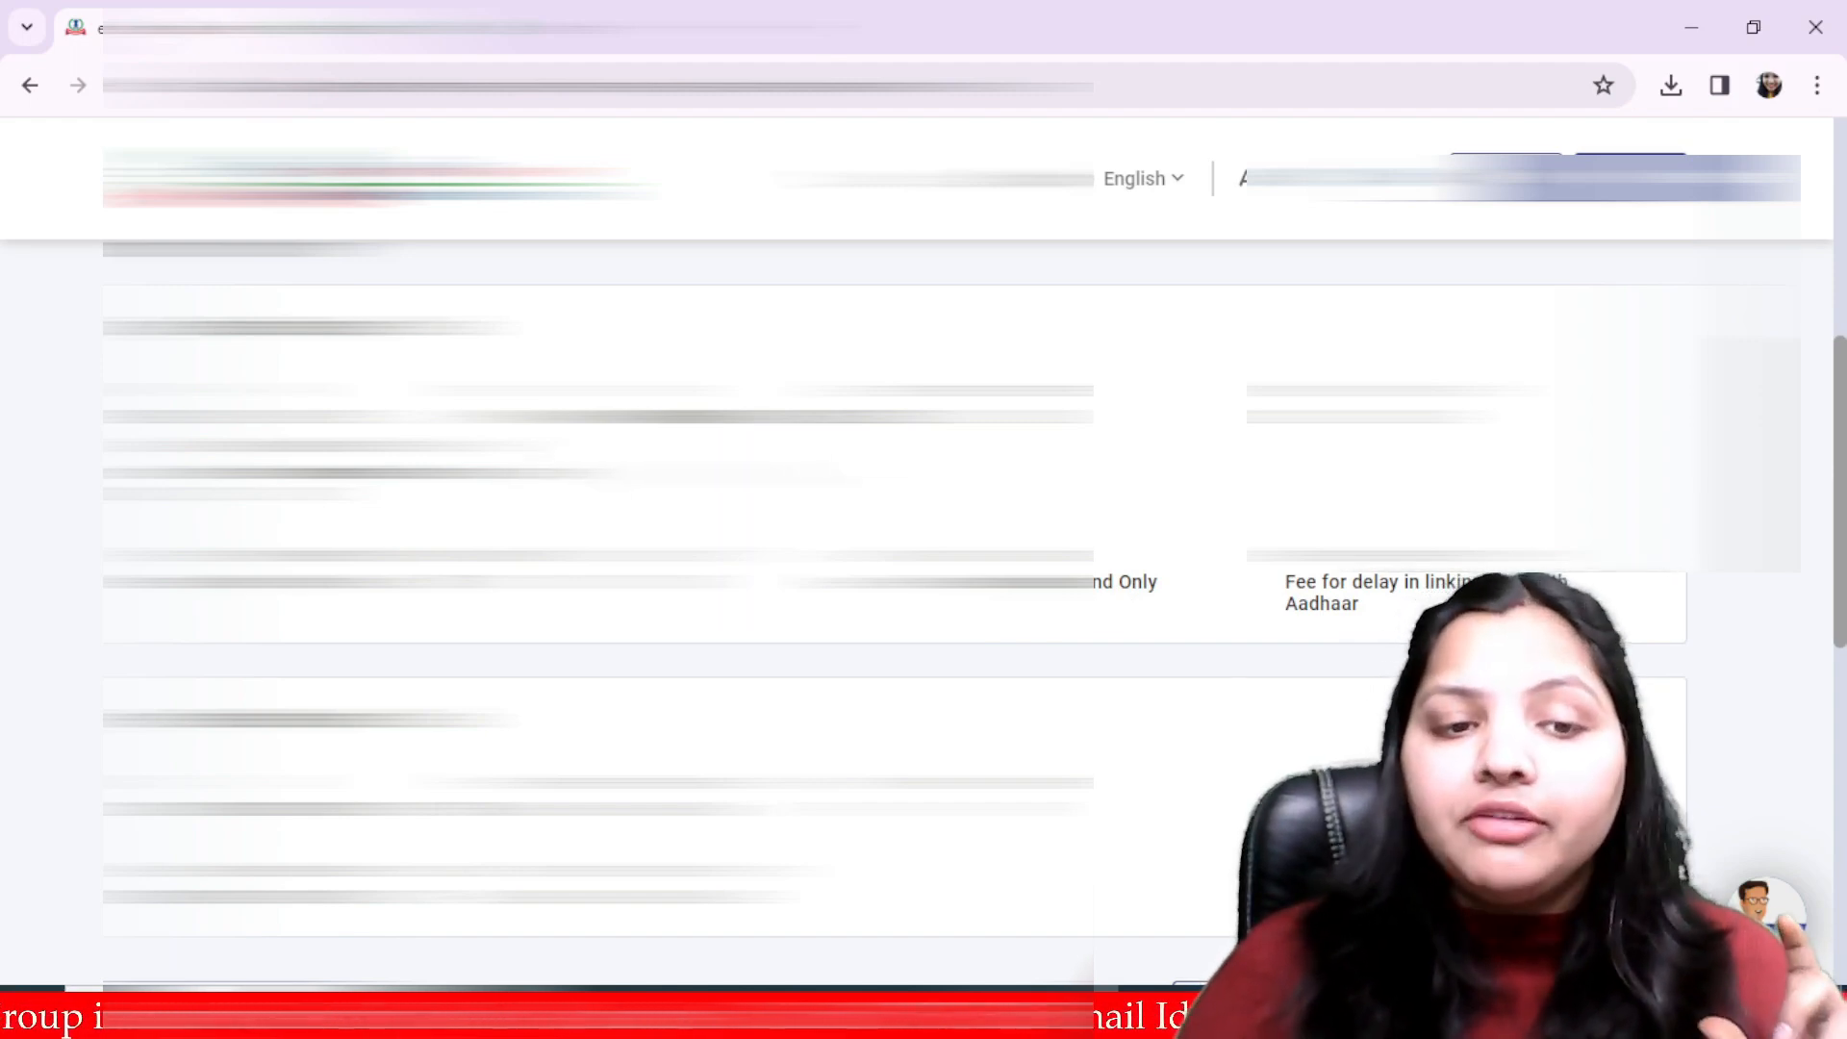
scroll(924, 577, "down", 3)
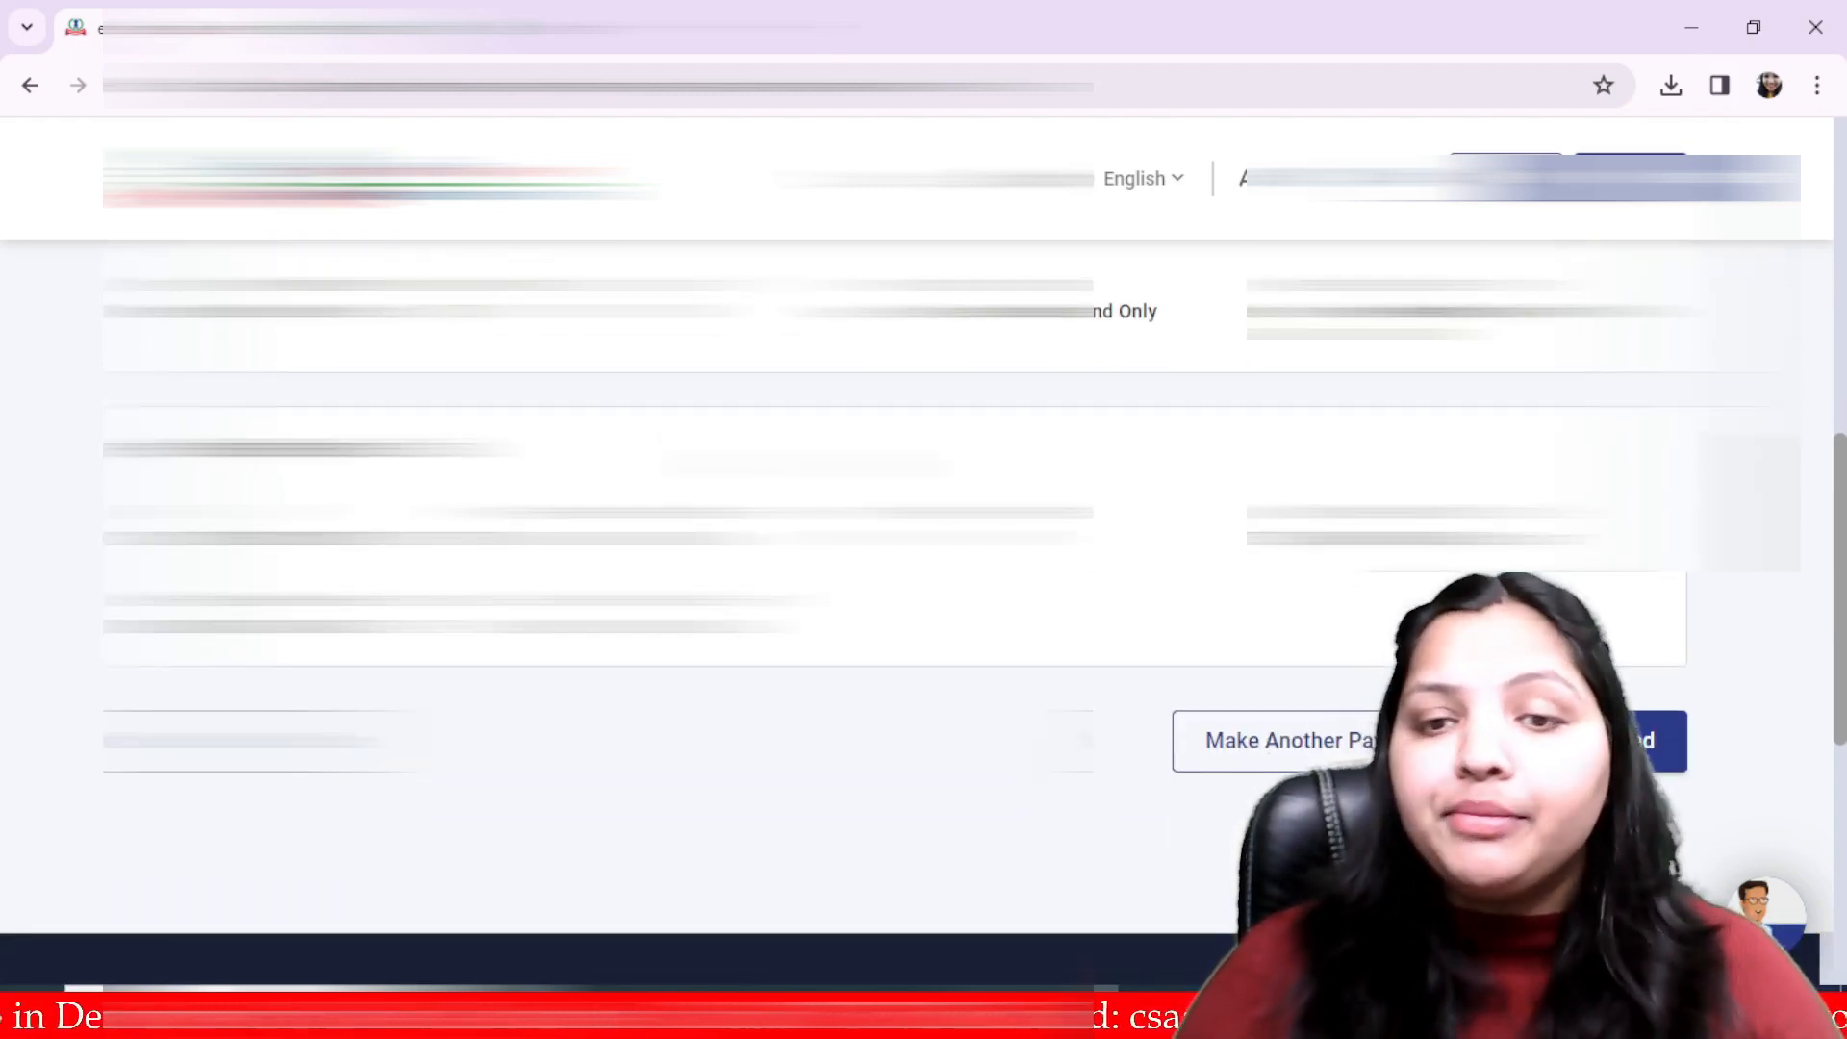
scroll(923, 577, "up", 8)
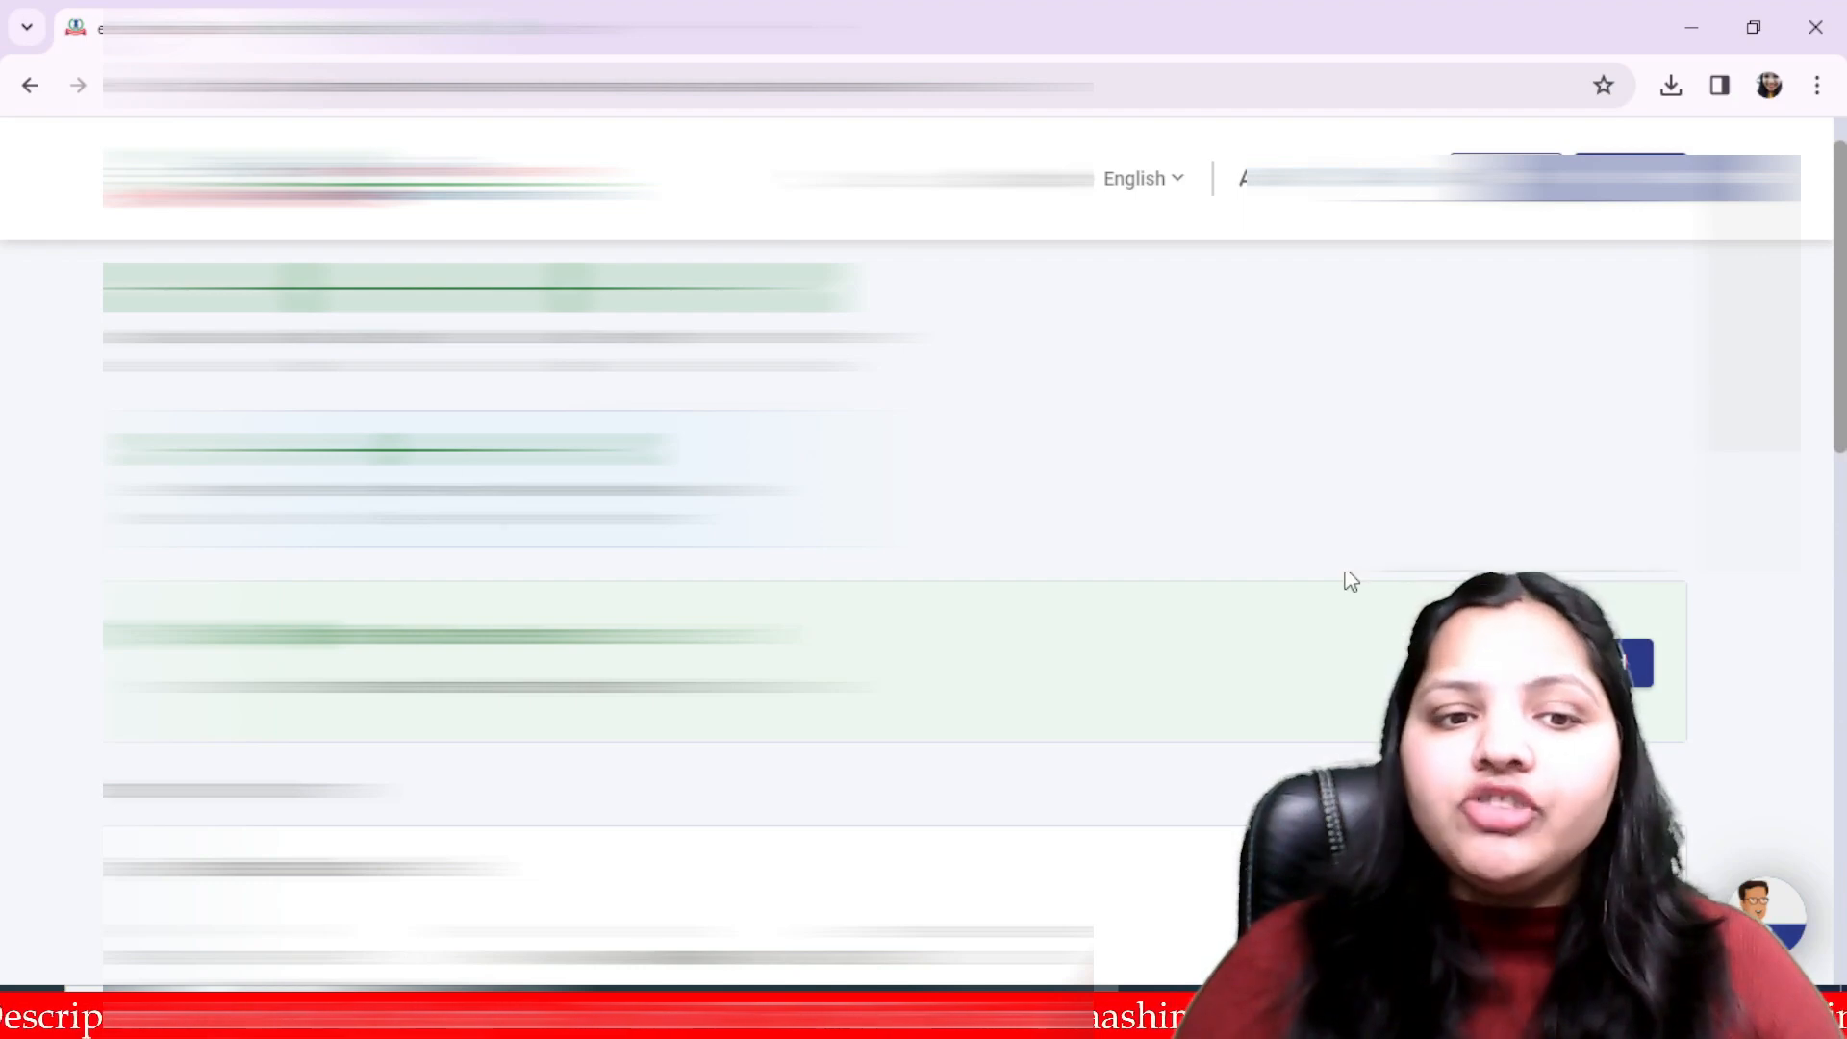
scroll(1350, 581, "down", 8)
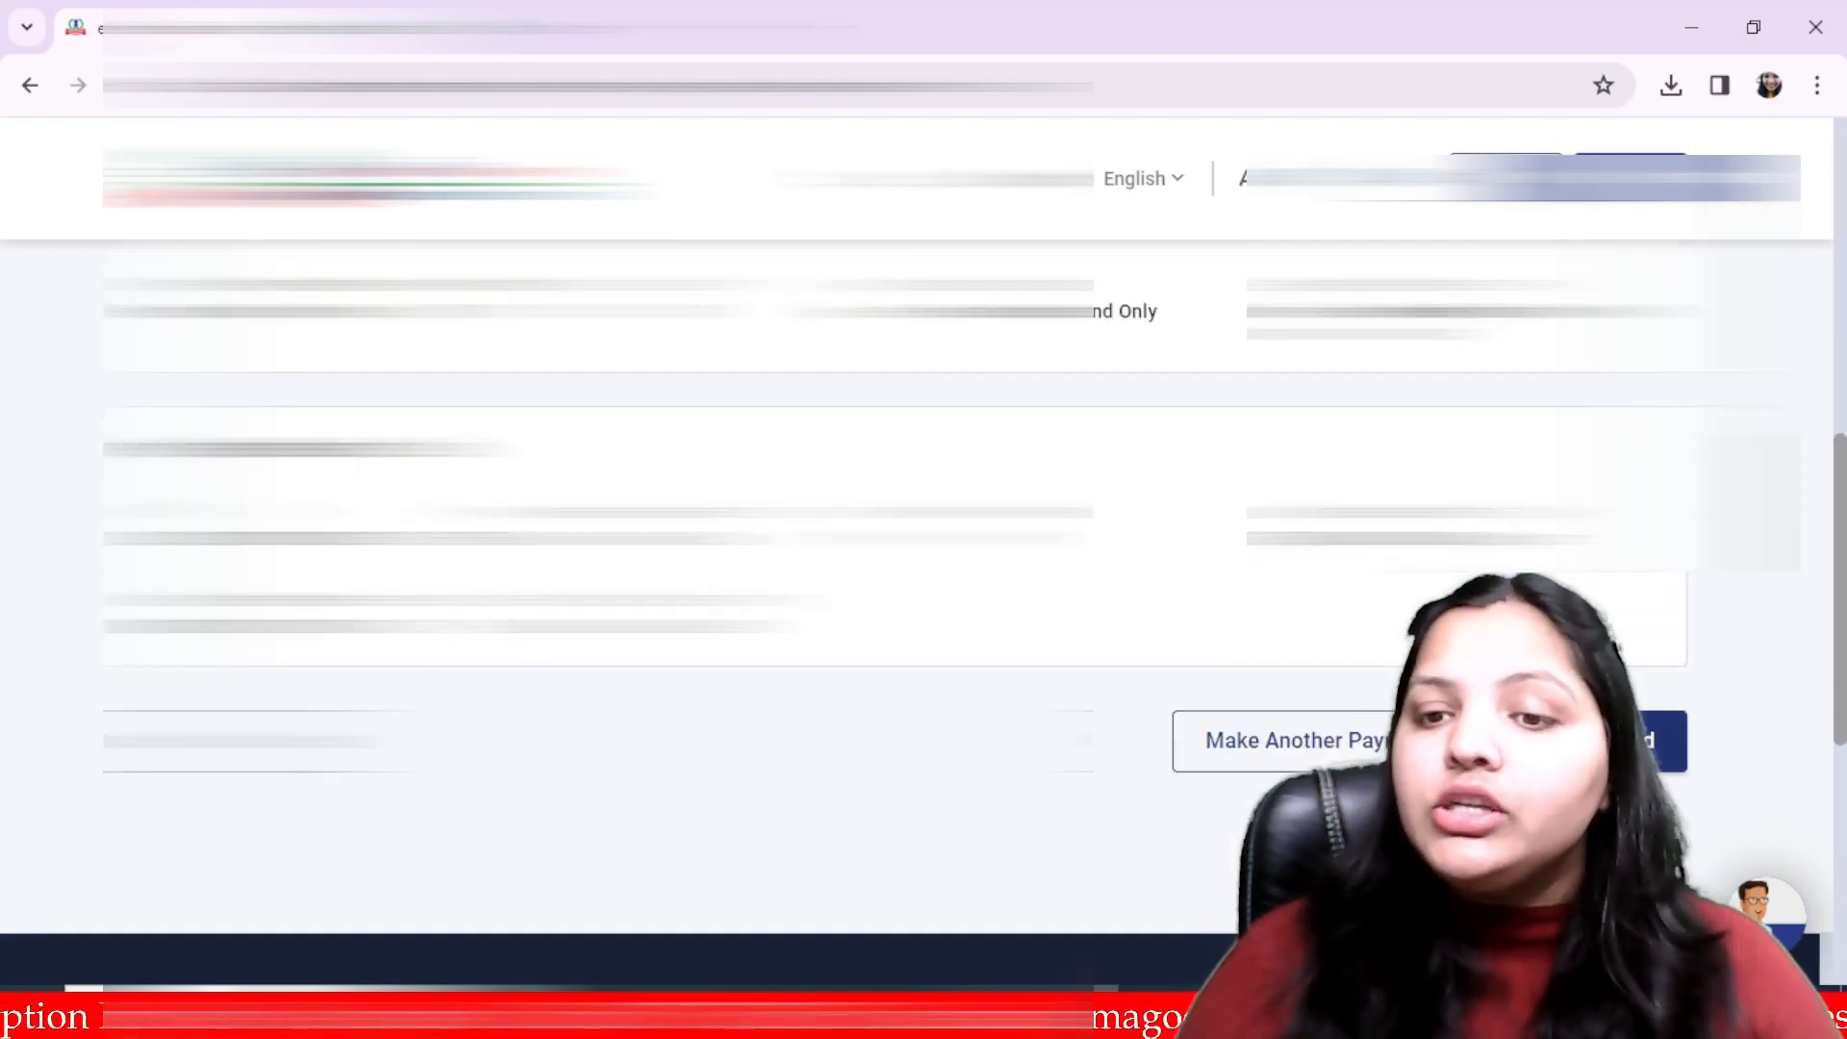
left_click(1622, 740)
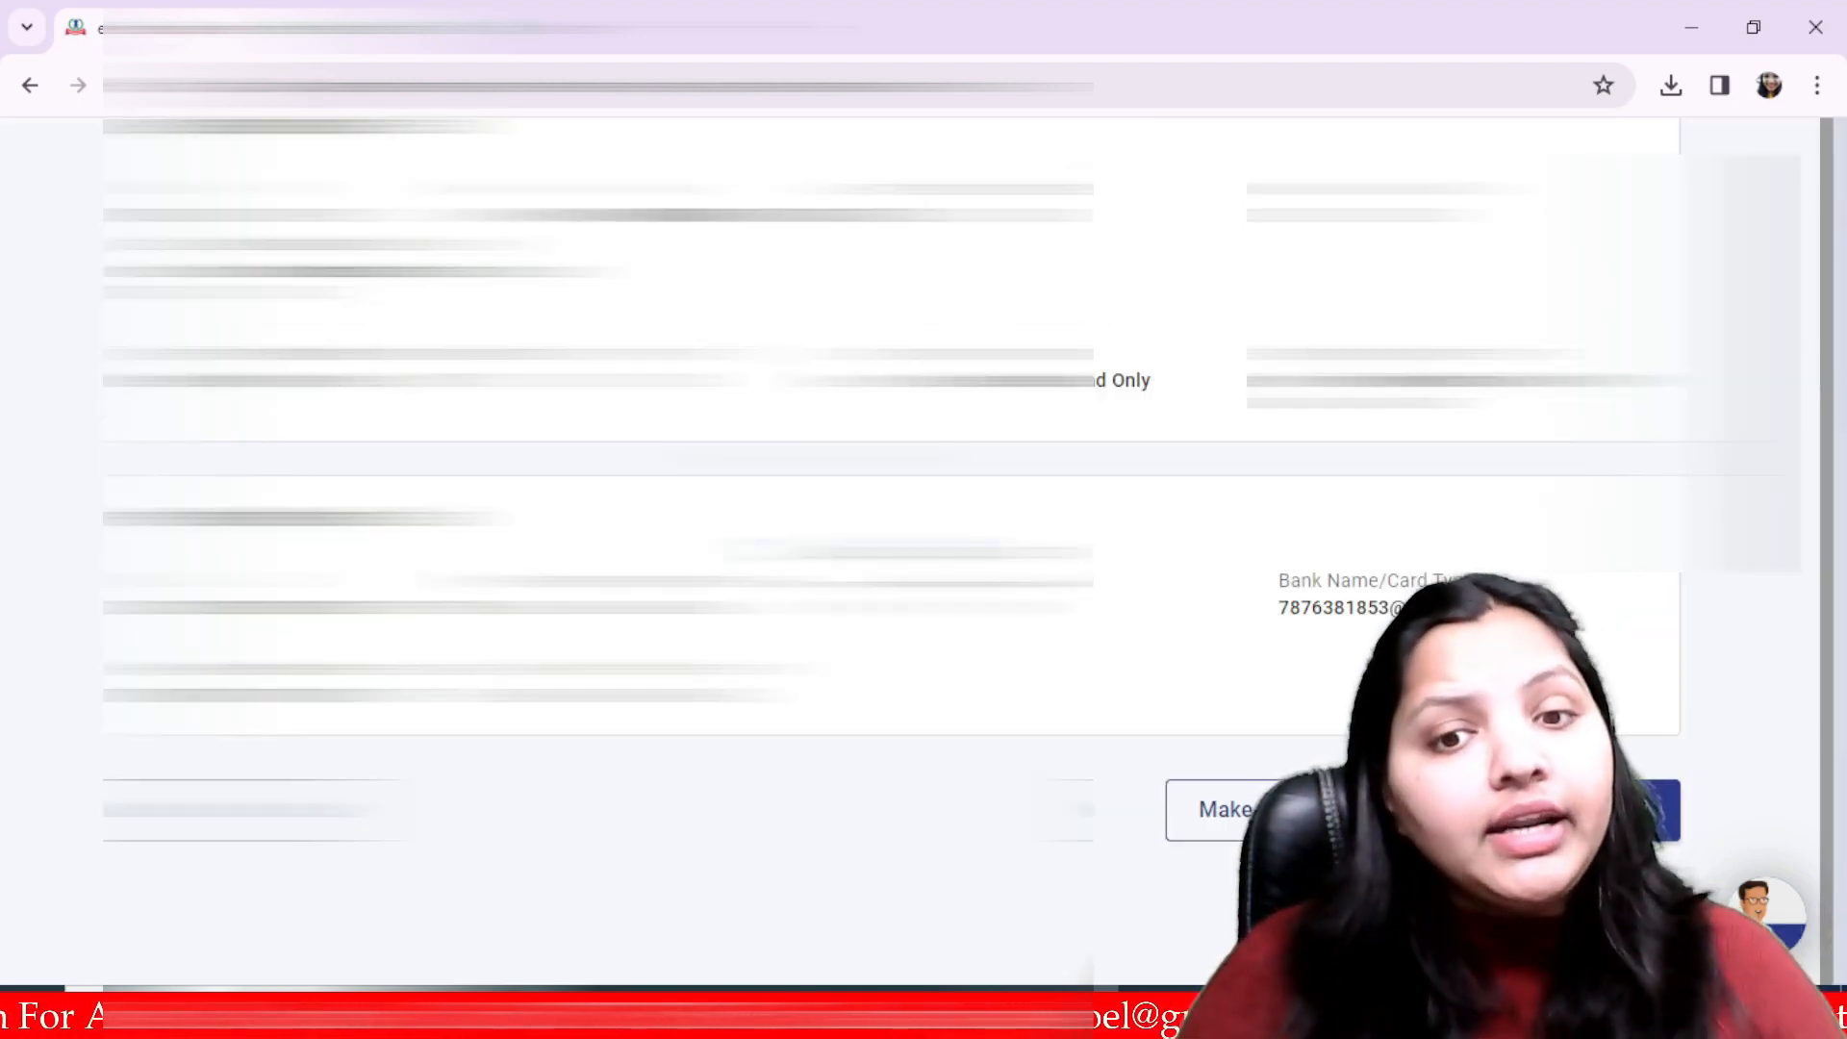
scroll(923, 578, "up", 5)
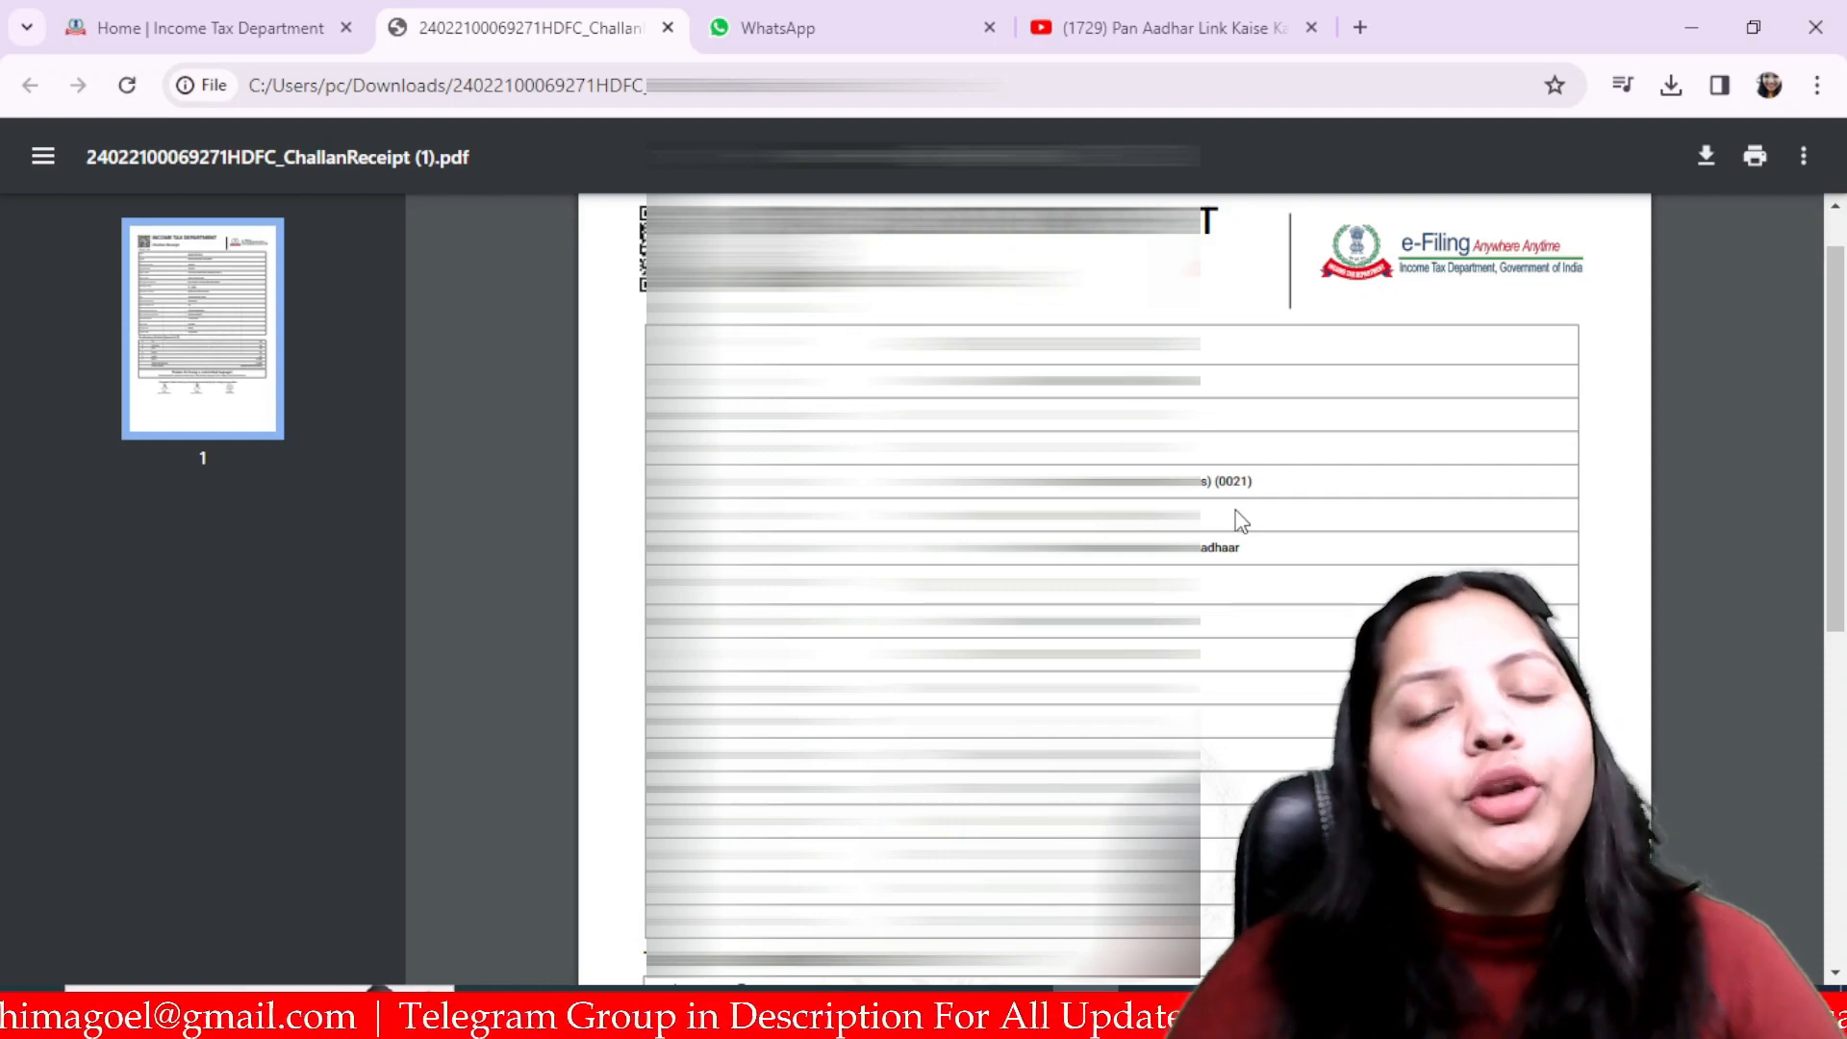
Return to the e-Filing home page and open the Link Aadhaar service.
left_click(234, 19)
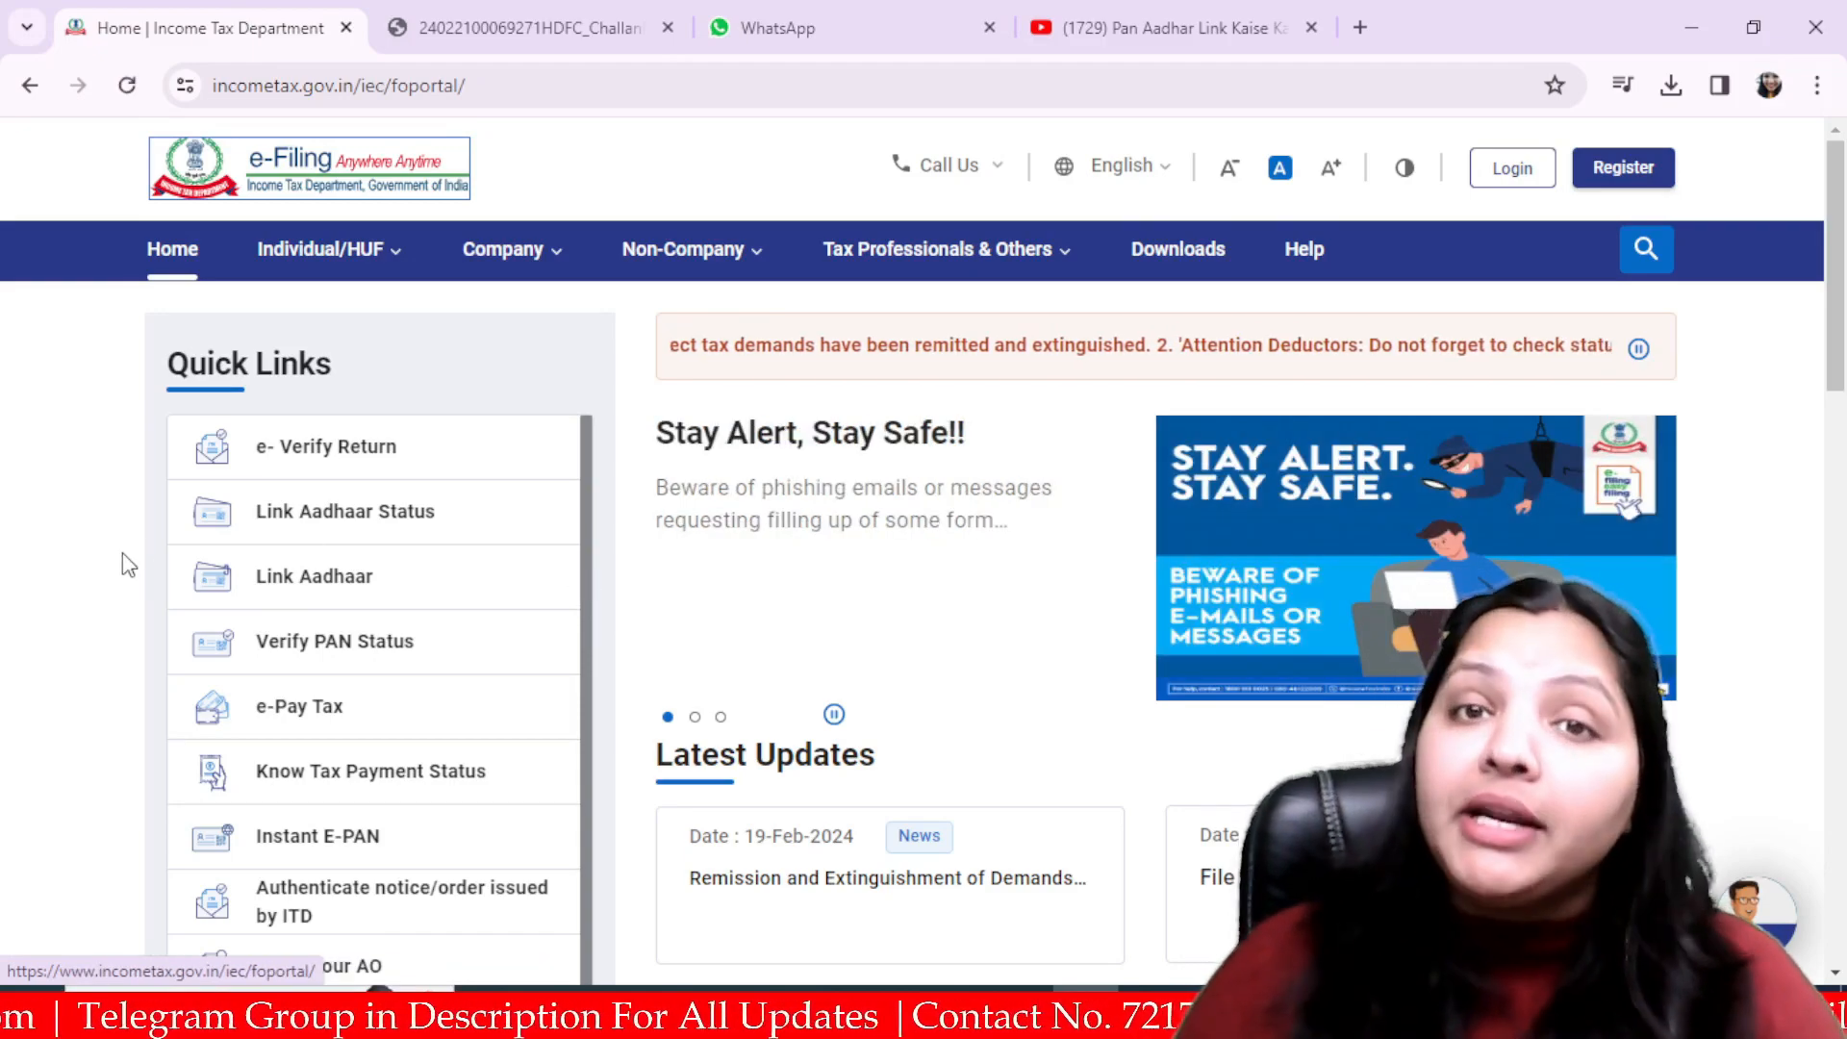
left_click(260, 587)
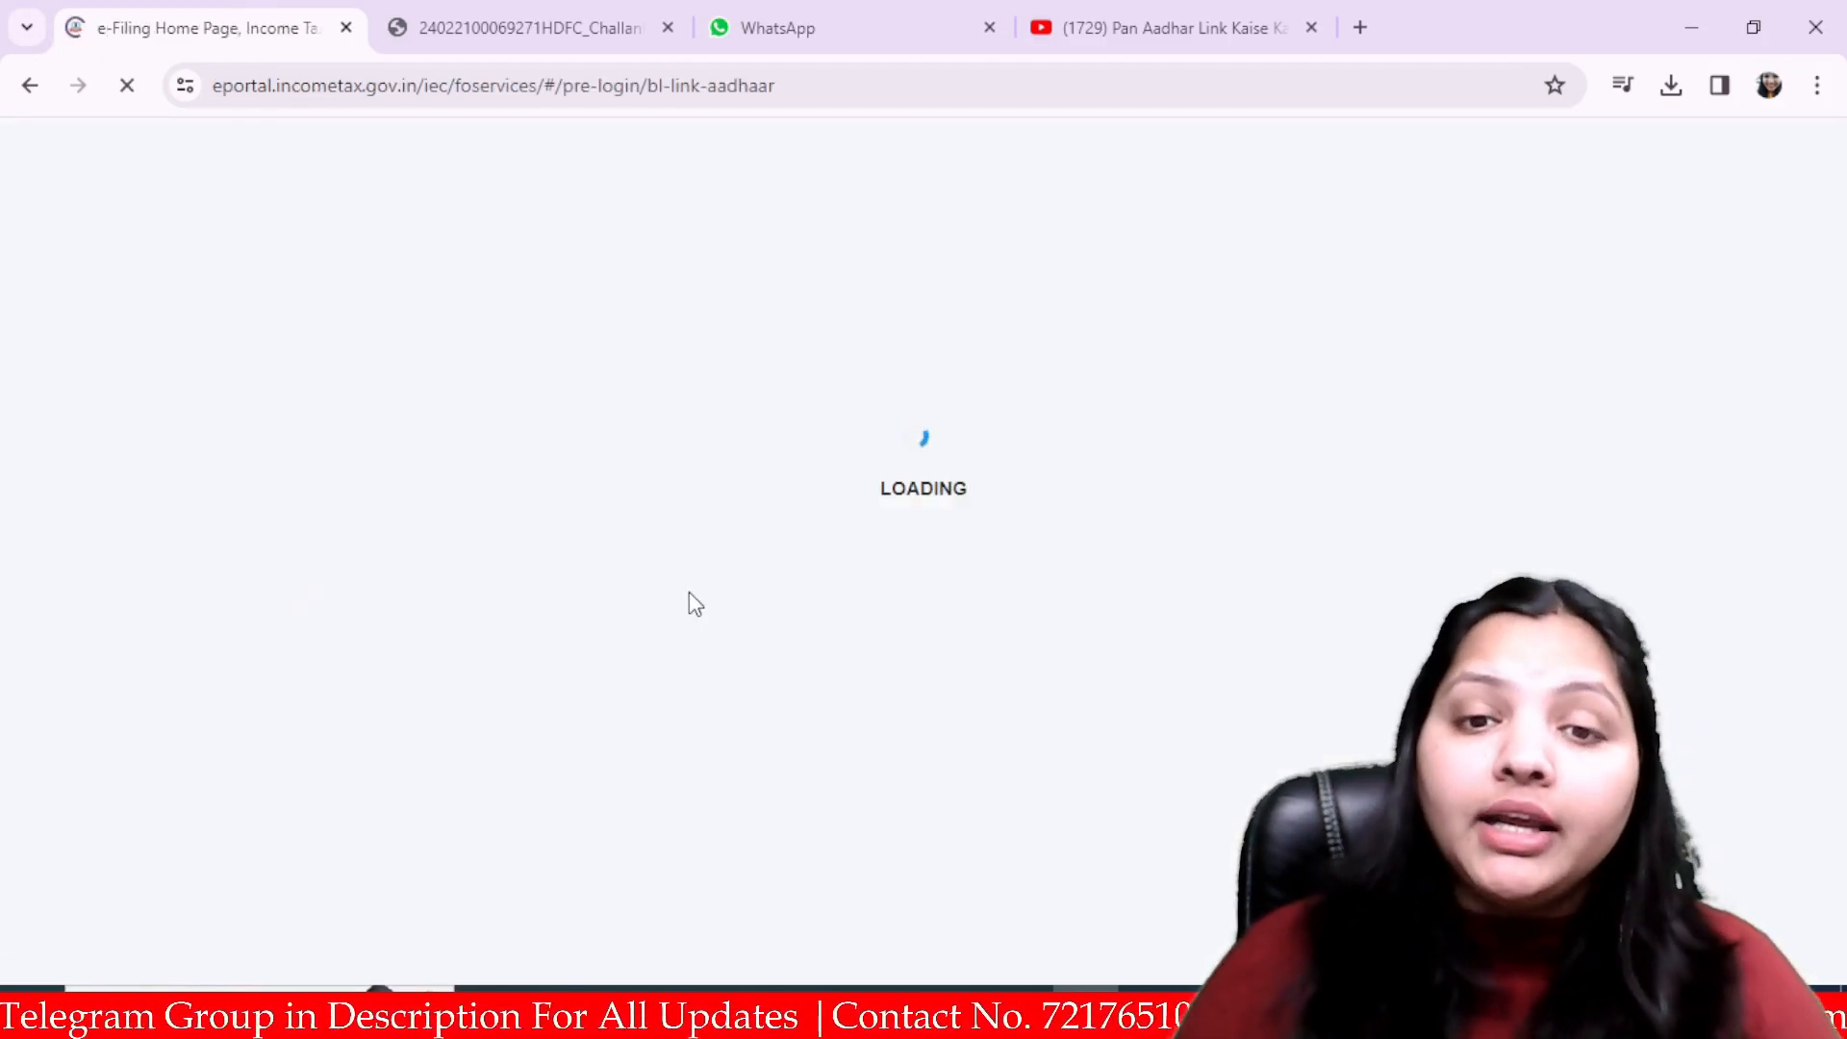
scroll(691, 615, "down", 8)
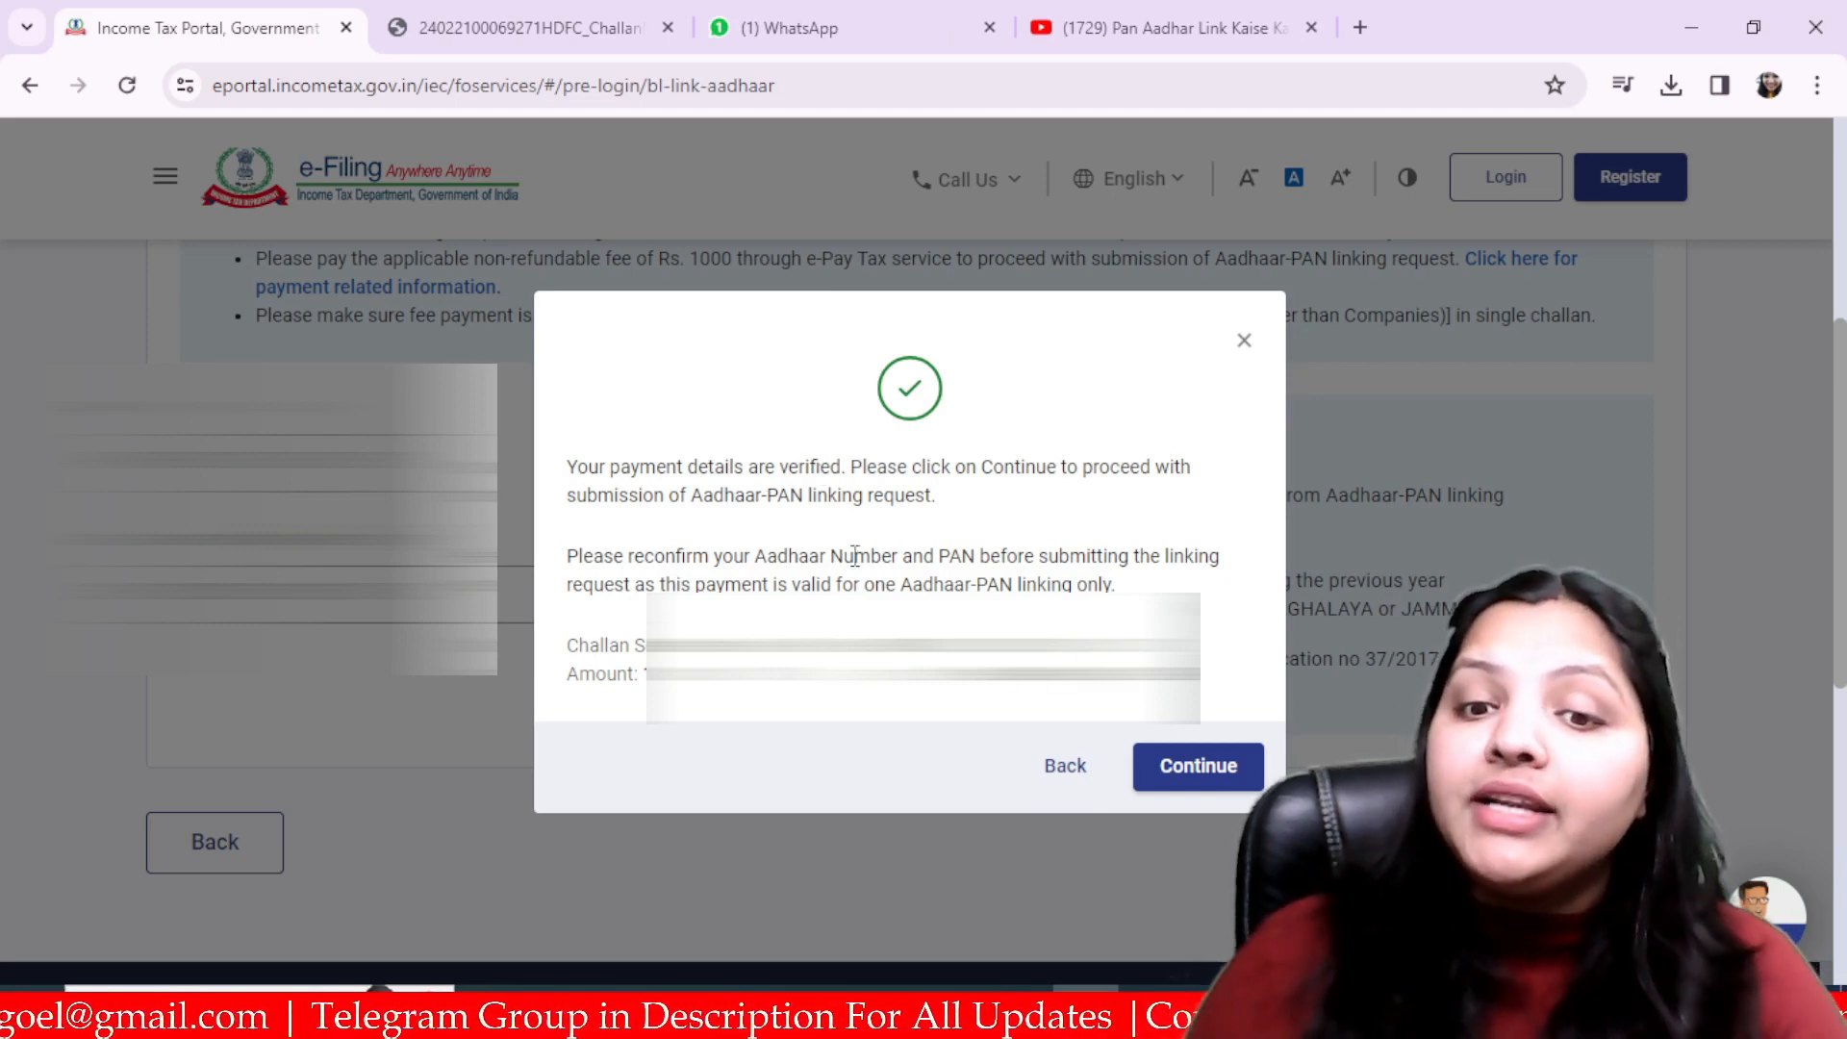
Check the challan receipt PDF against the payment verification details and continue to the Aadhaar-PAN linking form.
left_click(527, 28)
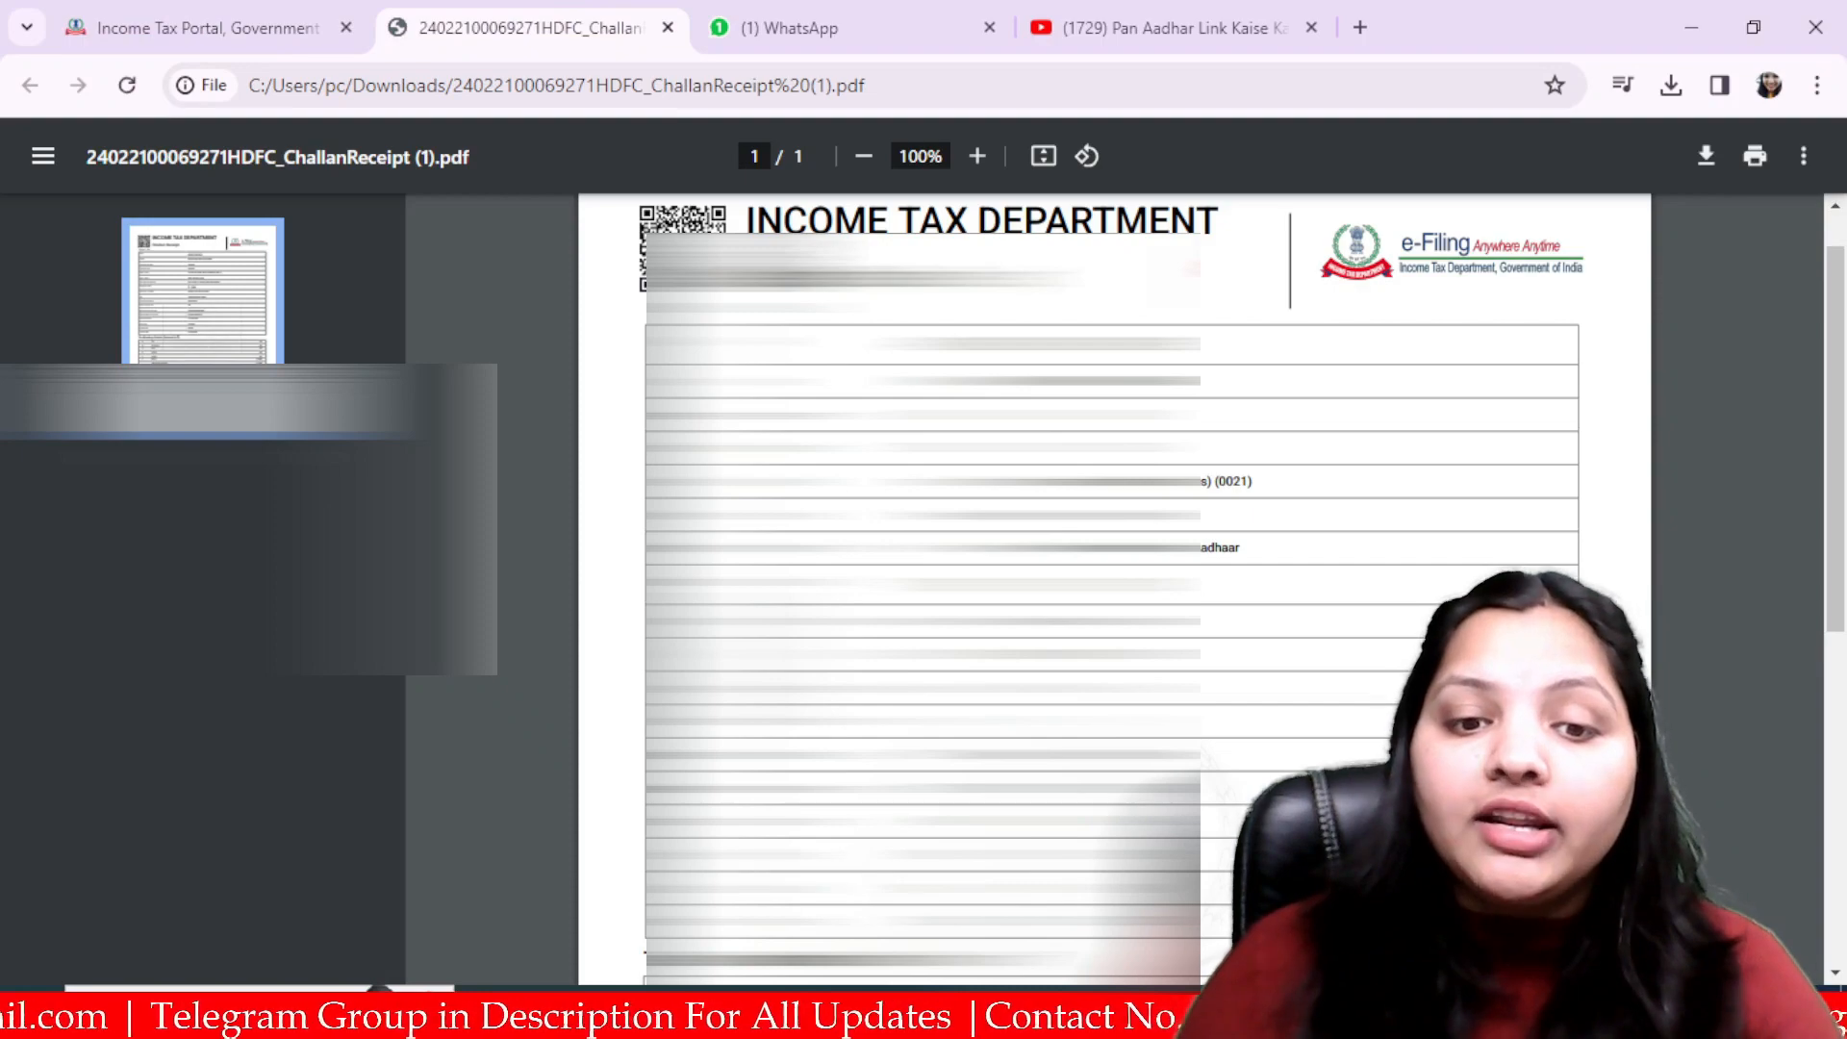
left_click(162, 26)
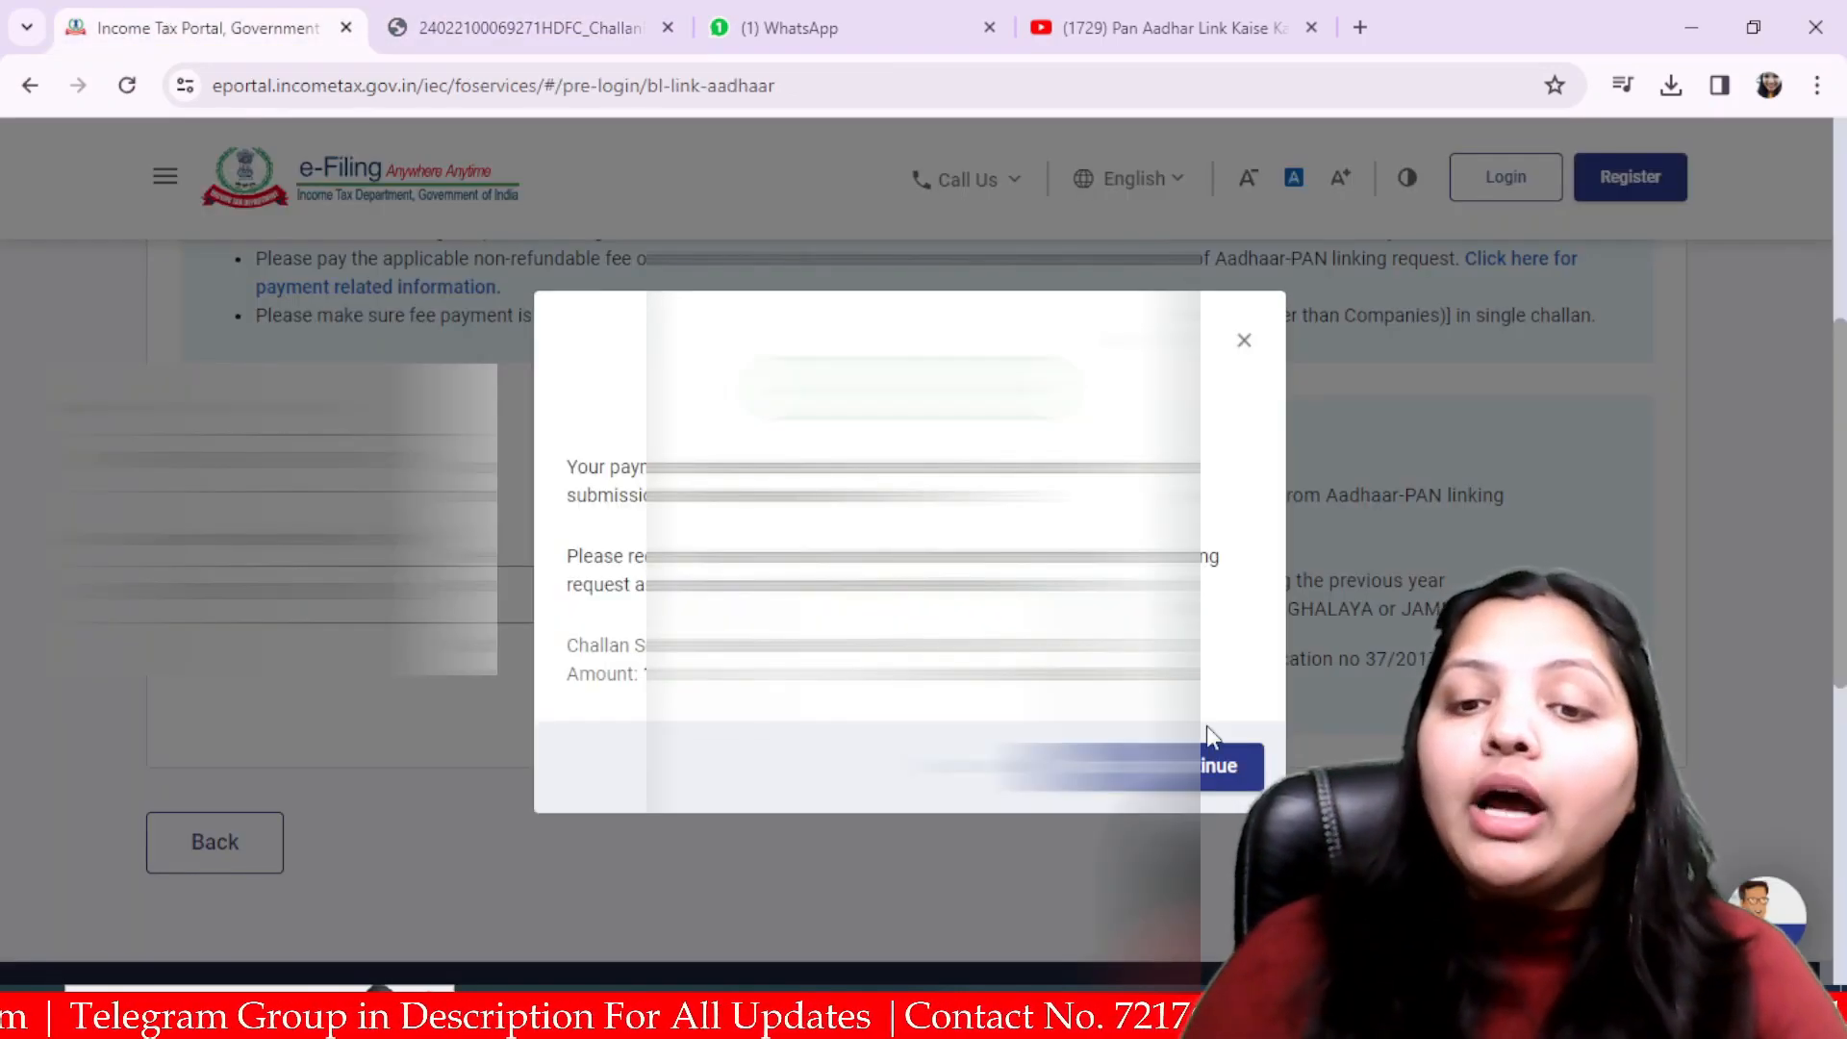
left_click(1197, 767)
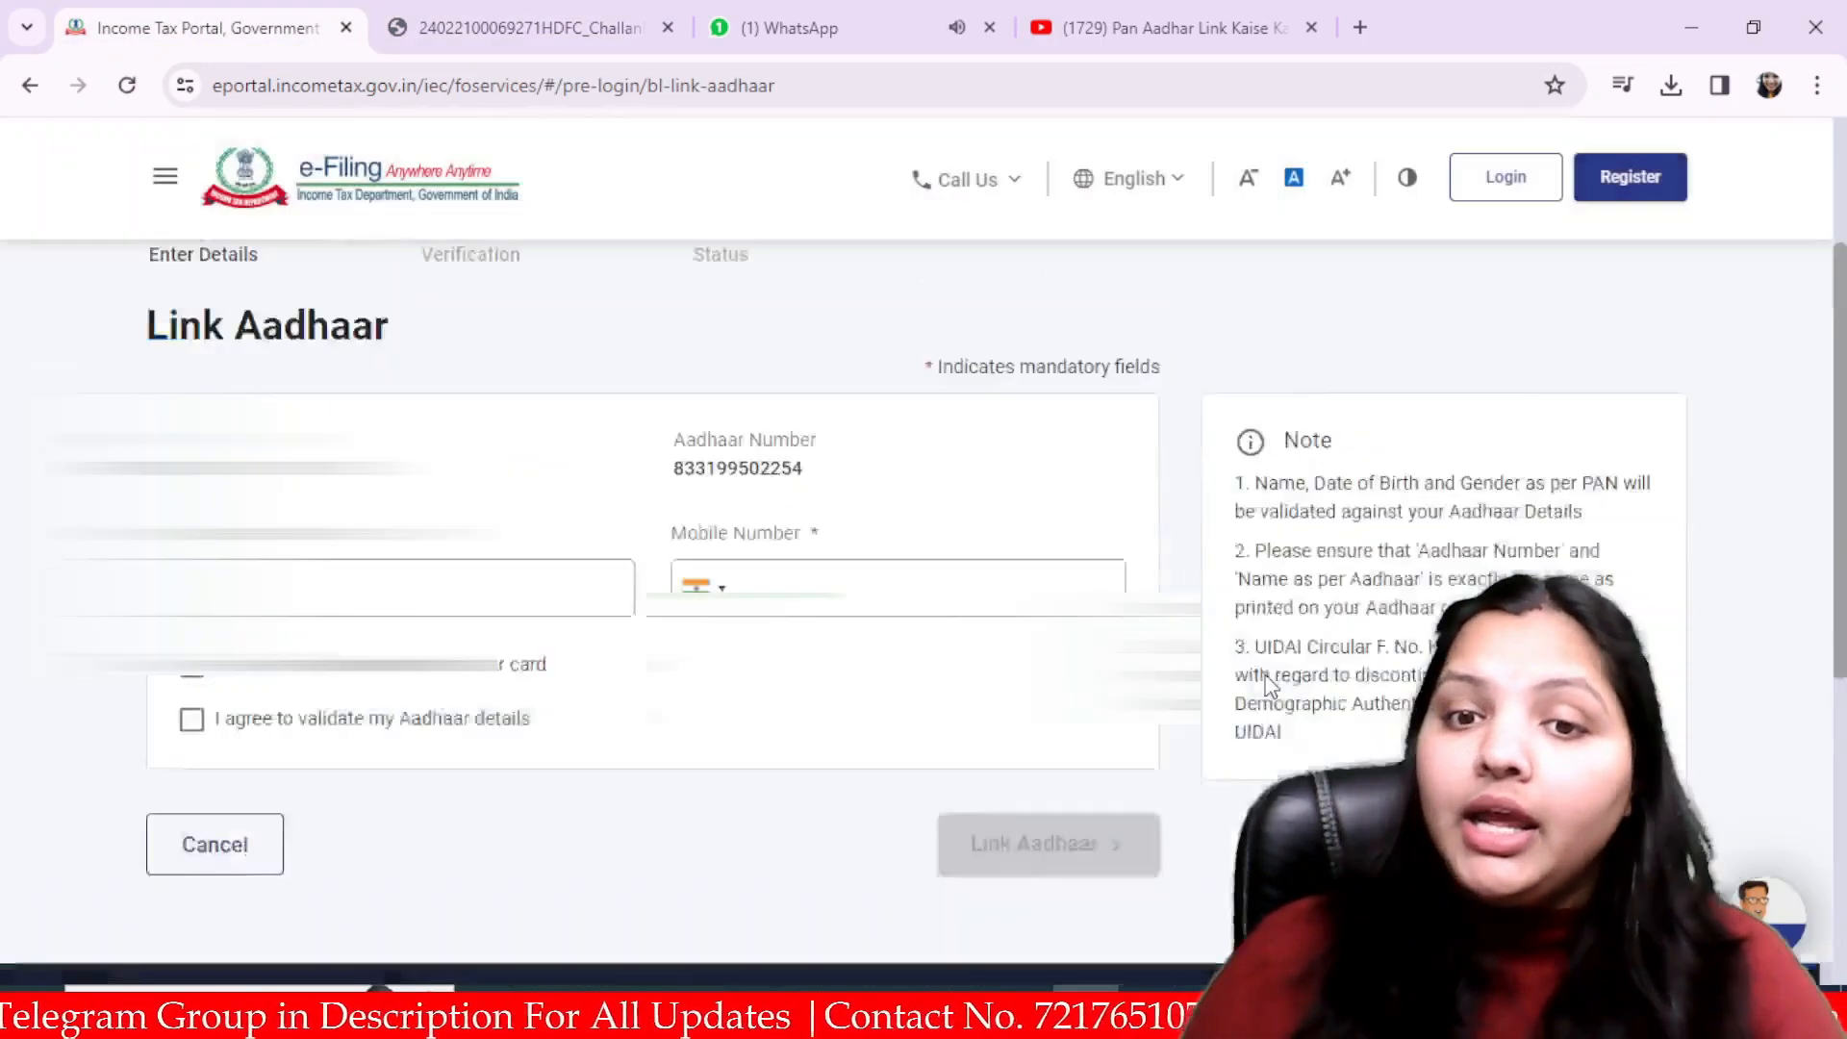
Complete the Link Aadhaar form with the name as per Aadhaar and mobile number, agree to validate the Aadhaar details, and submit it.
scroll(1193, 630, "down", 3)
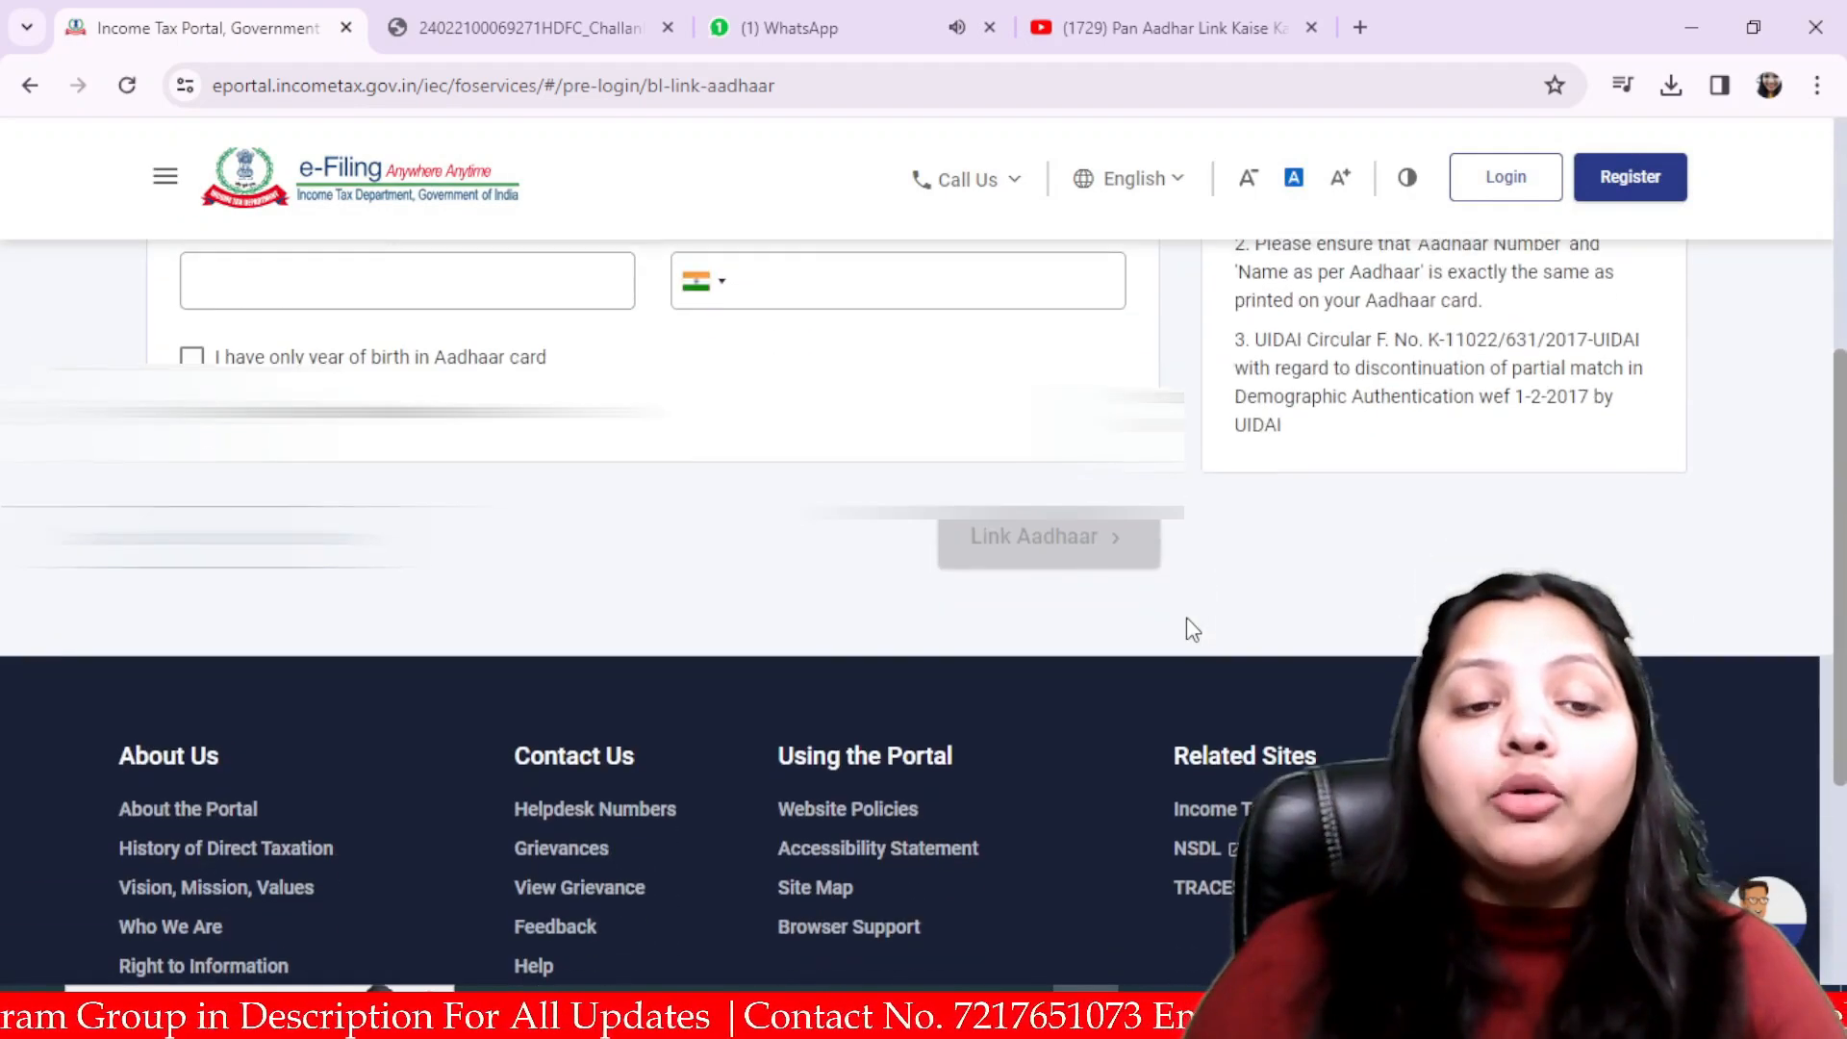
scroll(501, 584, "up", 3)
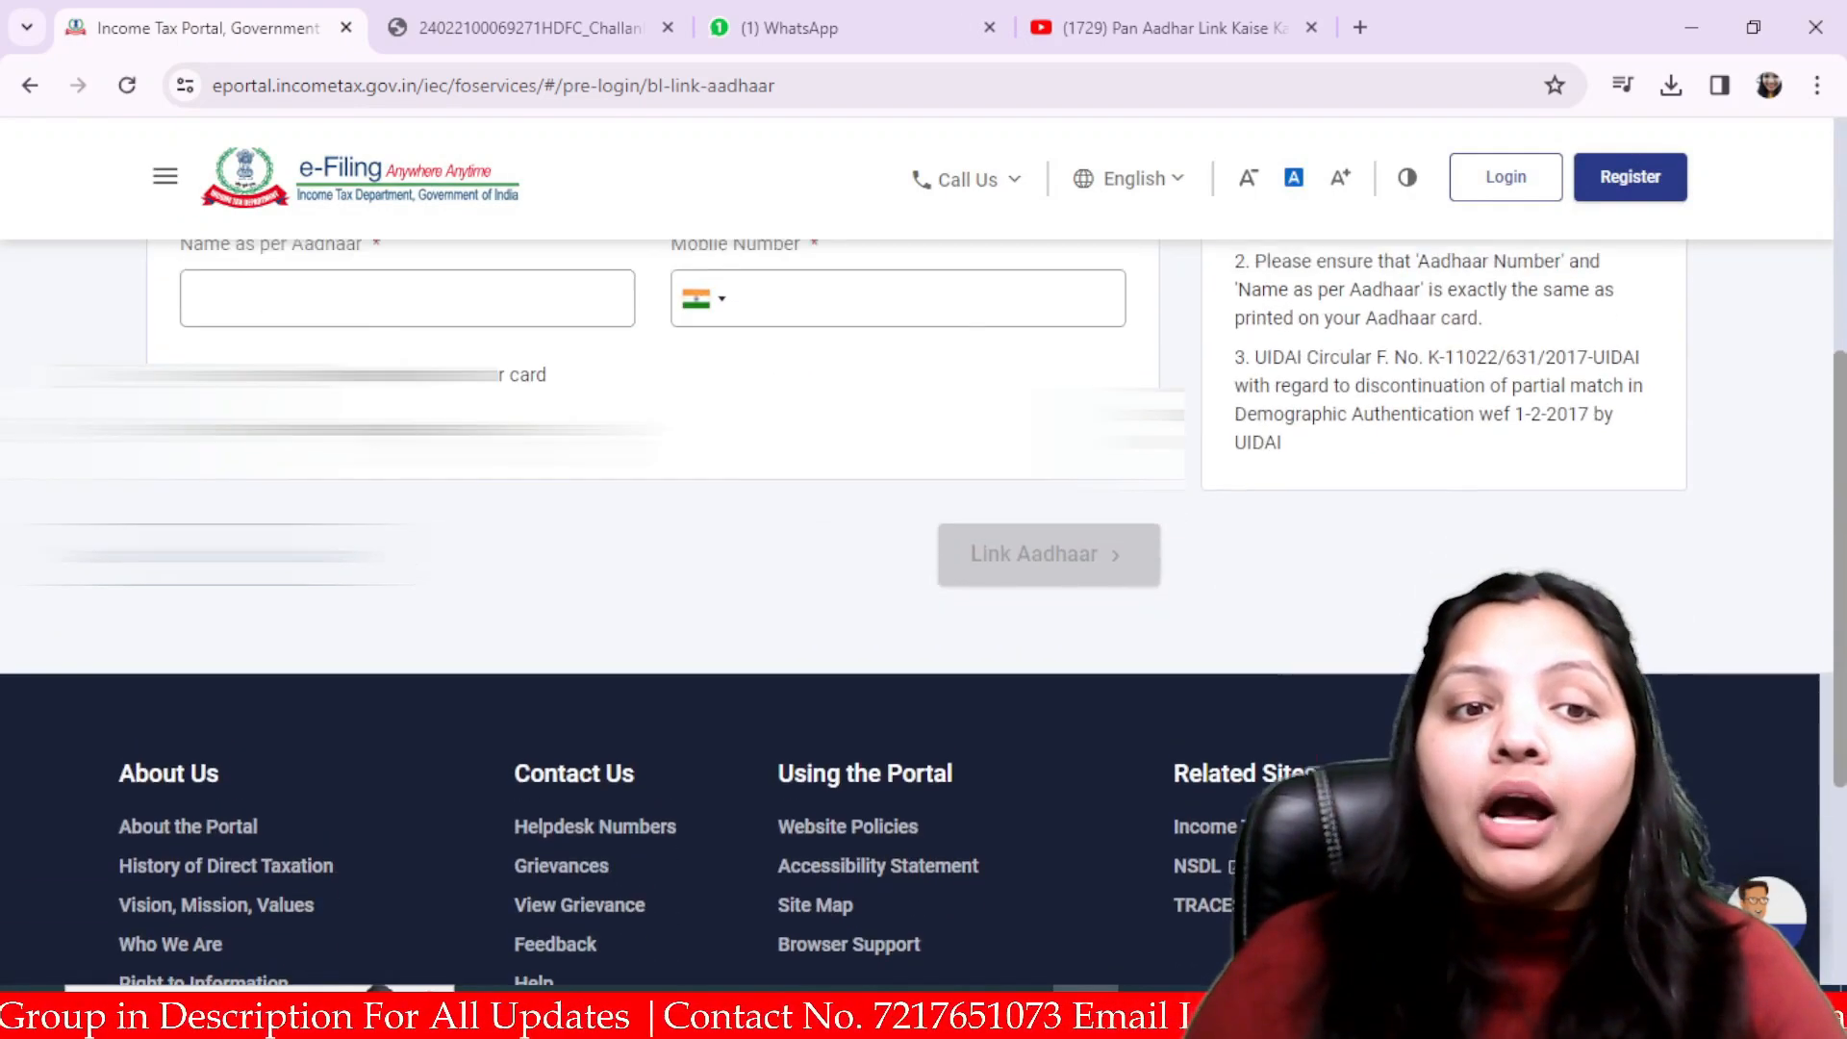
left_click(501, 574)
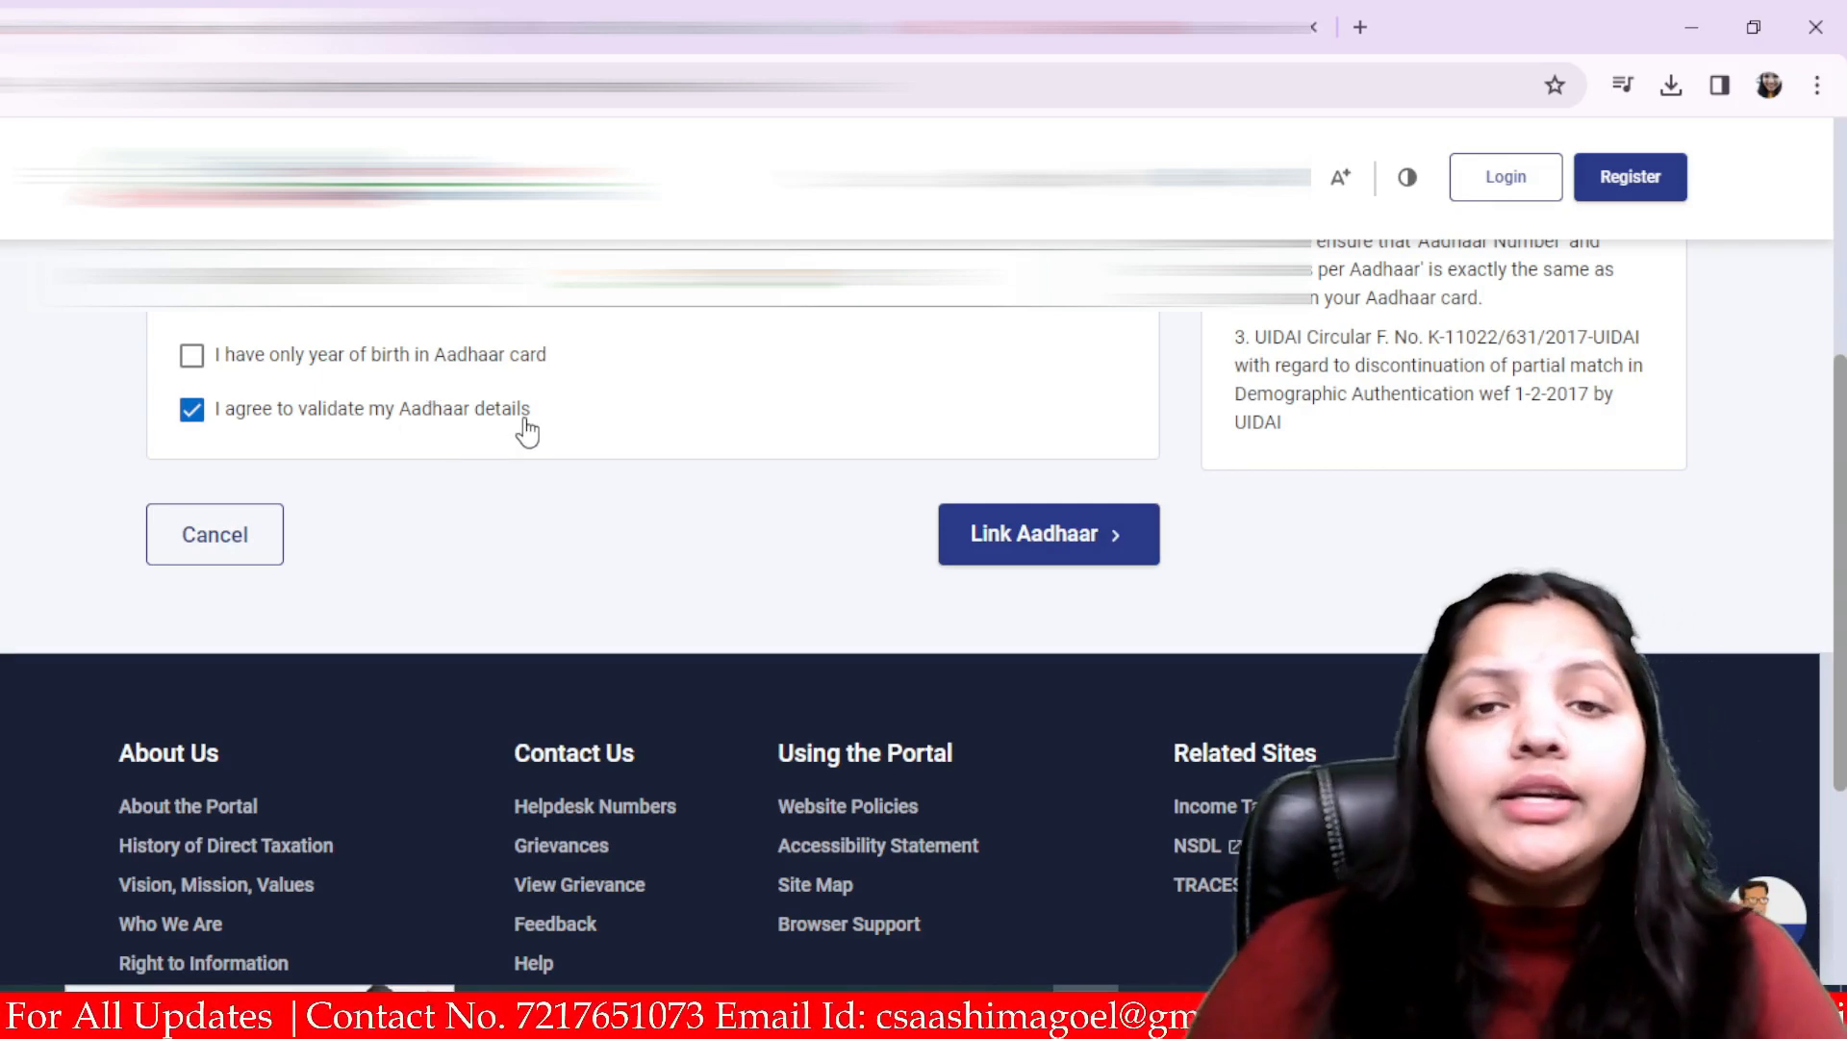
left_click(977, 542)
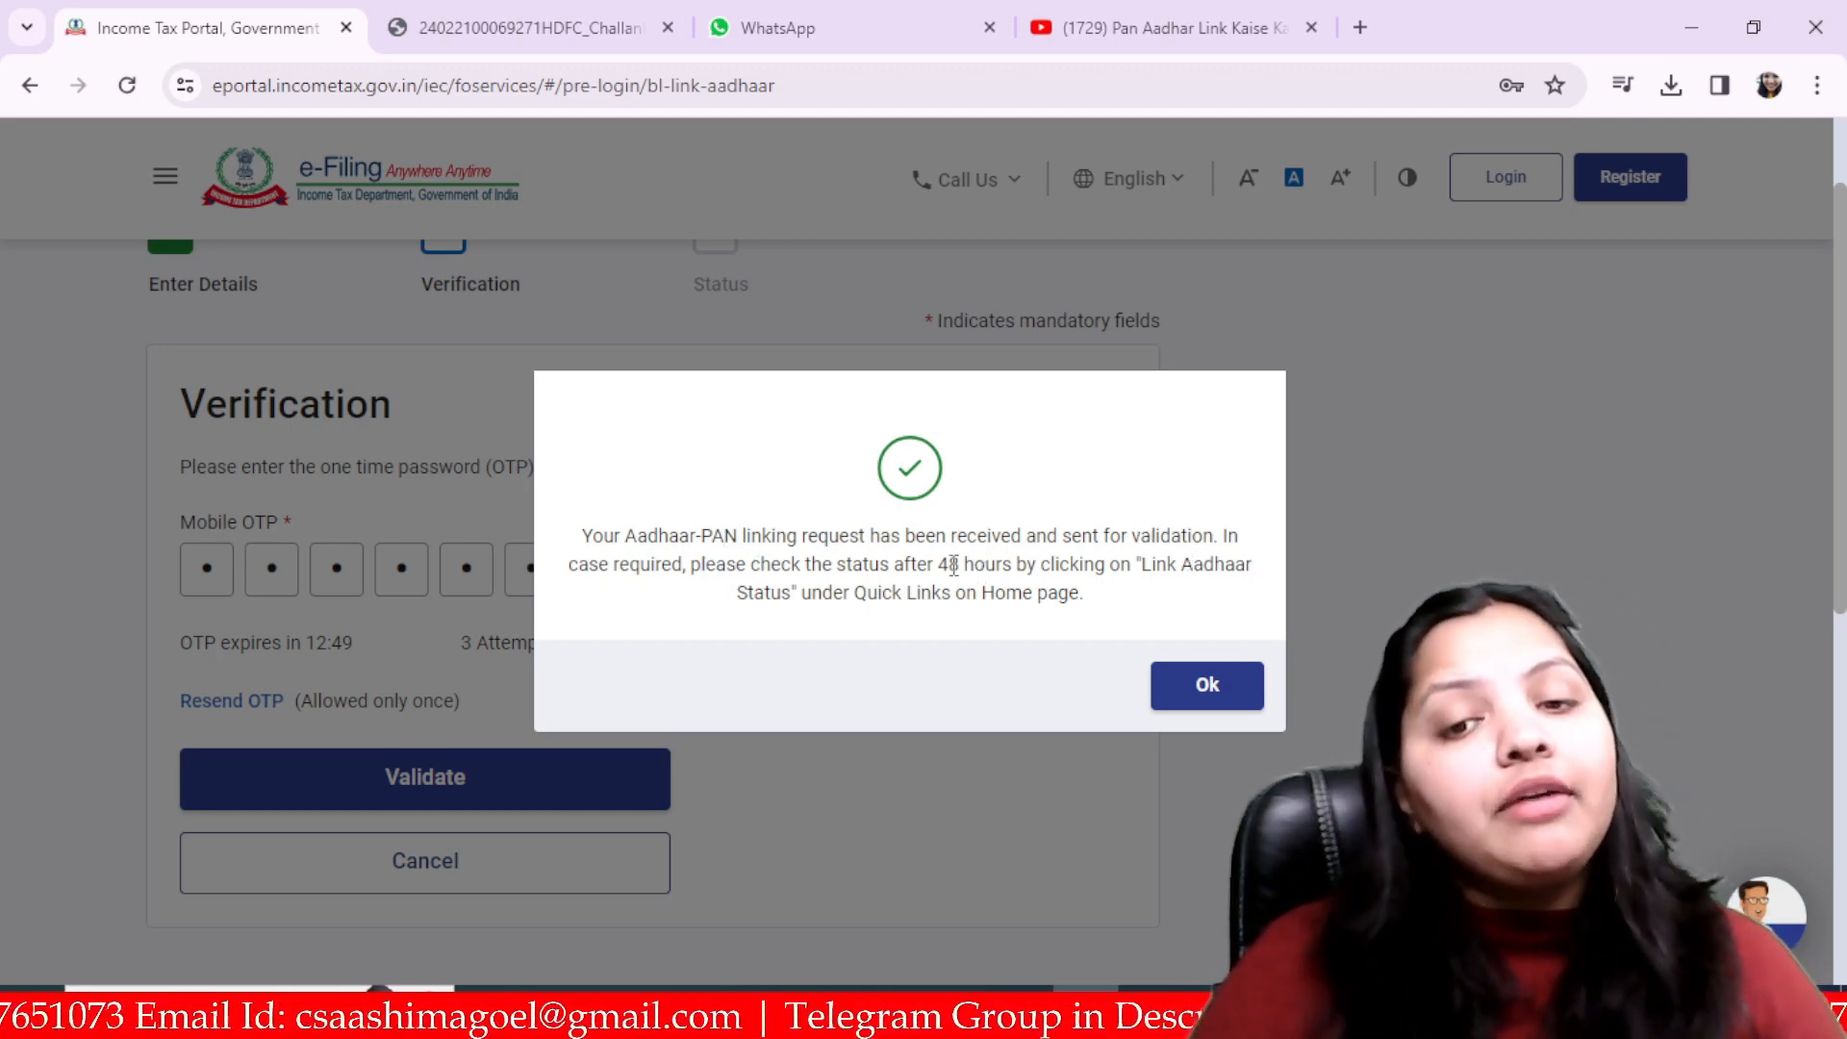
Read and acknowledge the linking request notice, and open Link Aadhaar Status from the home page.
left_click_drag(919, 568, 1101, 591)
left_click(1167, 568)
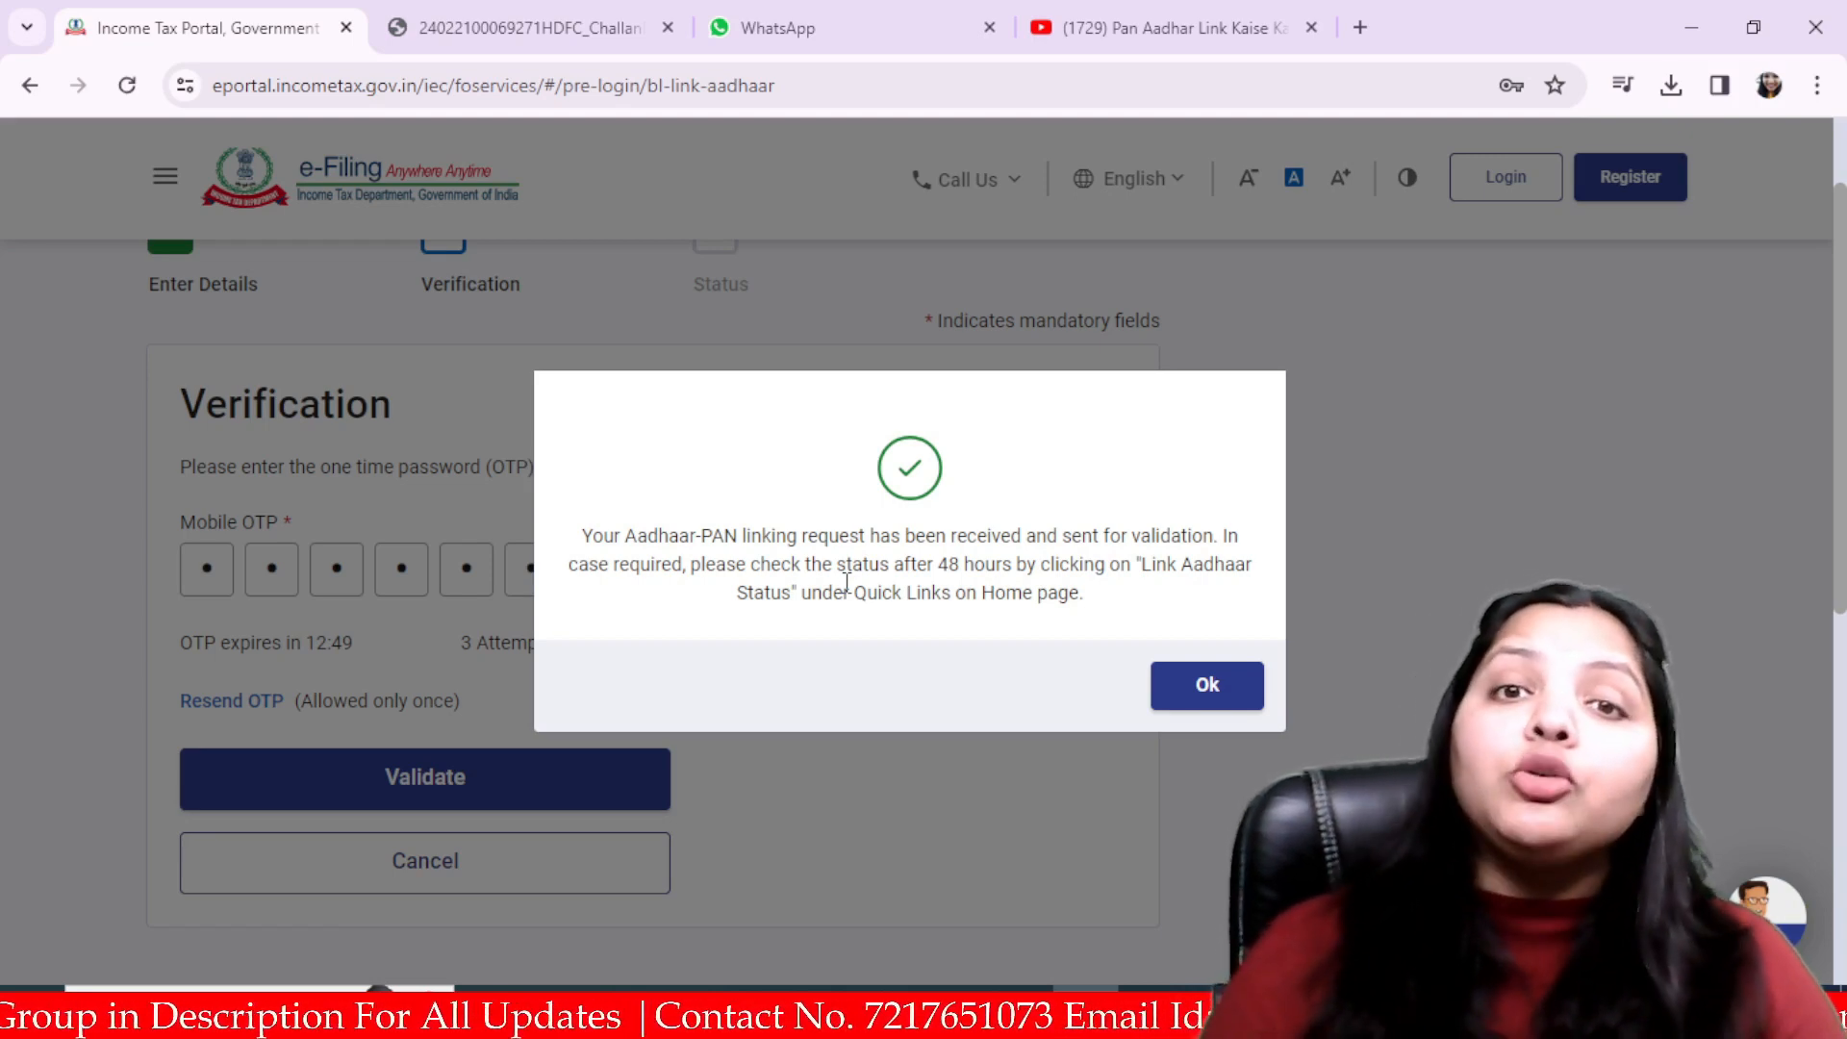
left_click(1164, 708)
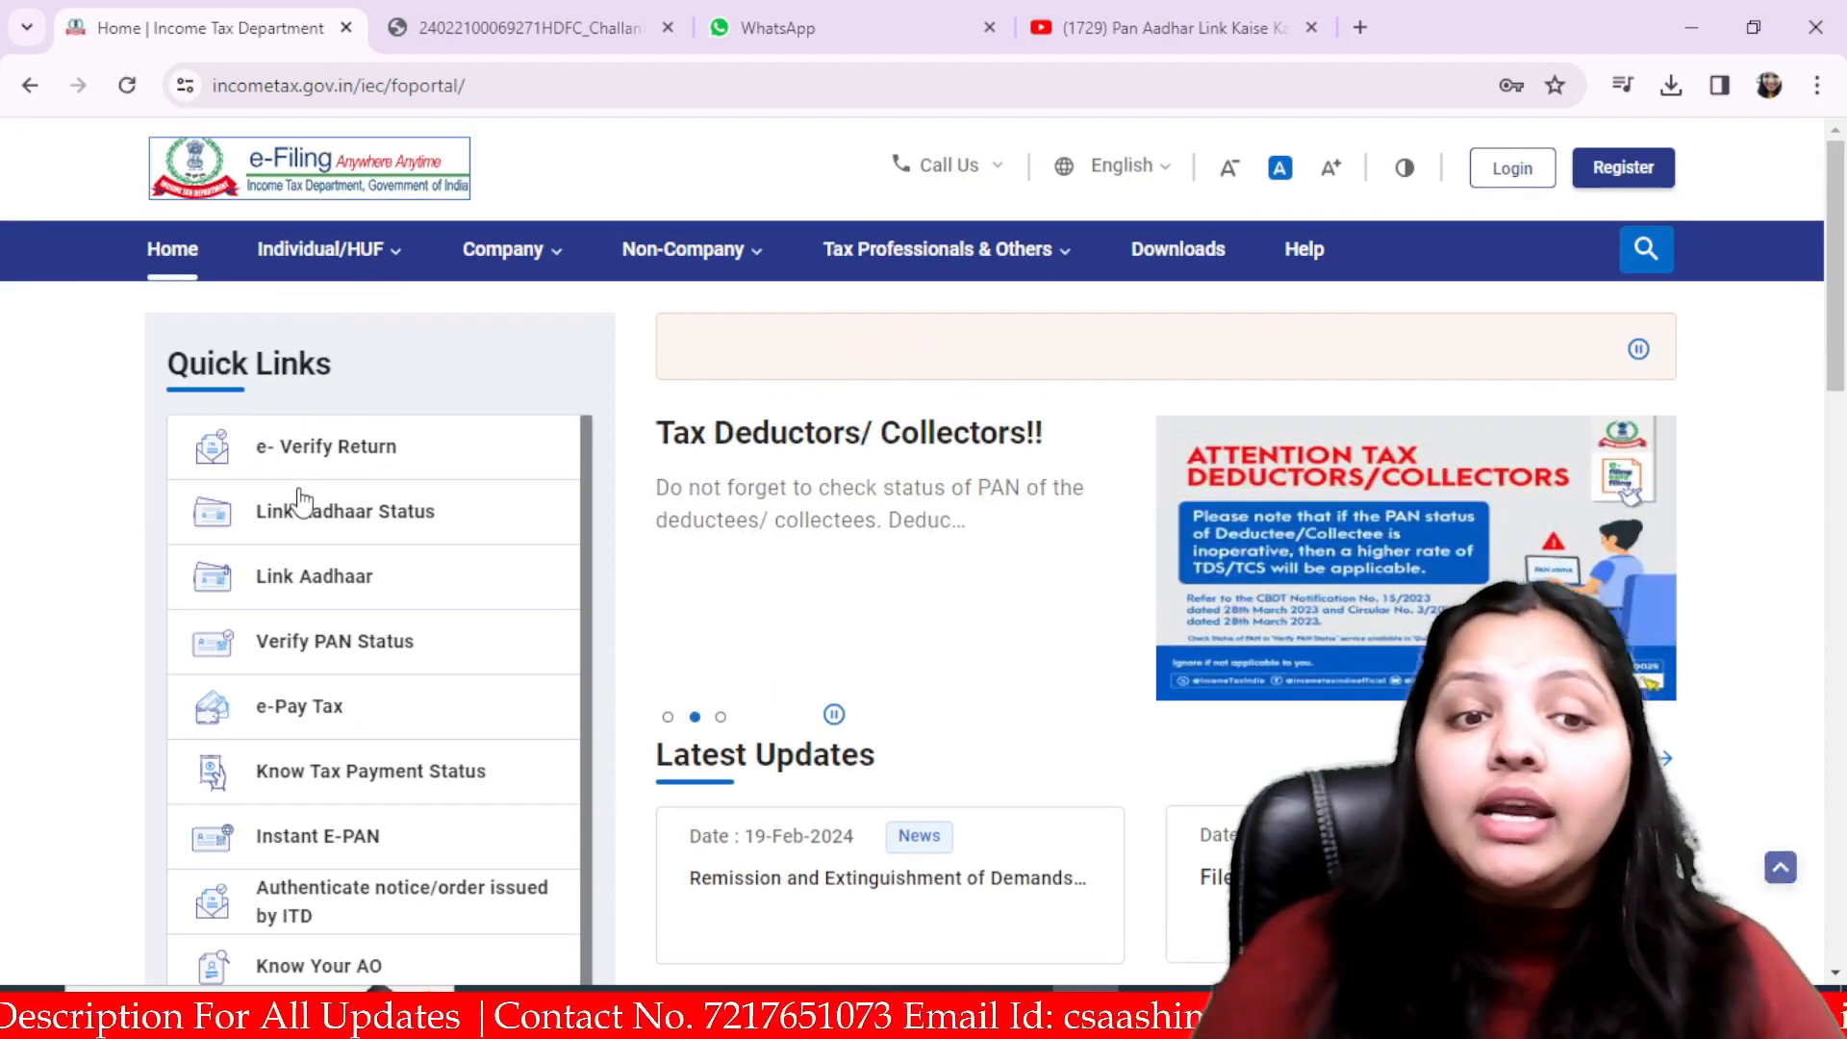
left_click(301, 511)
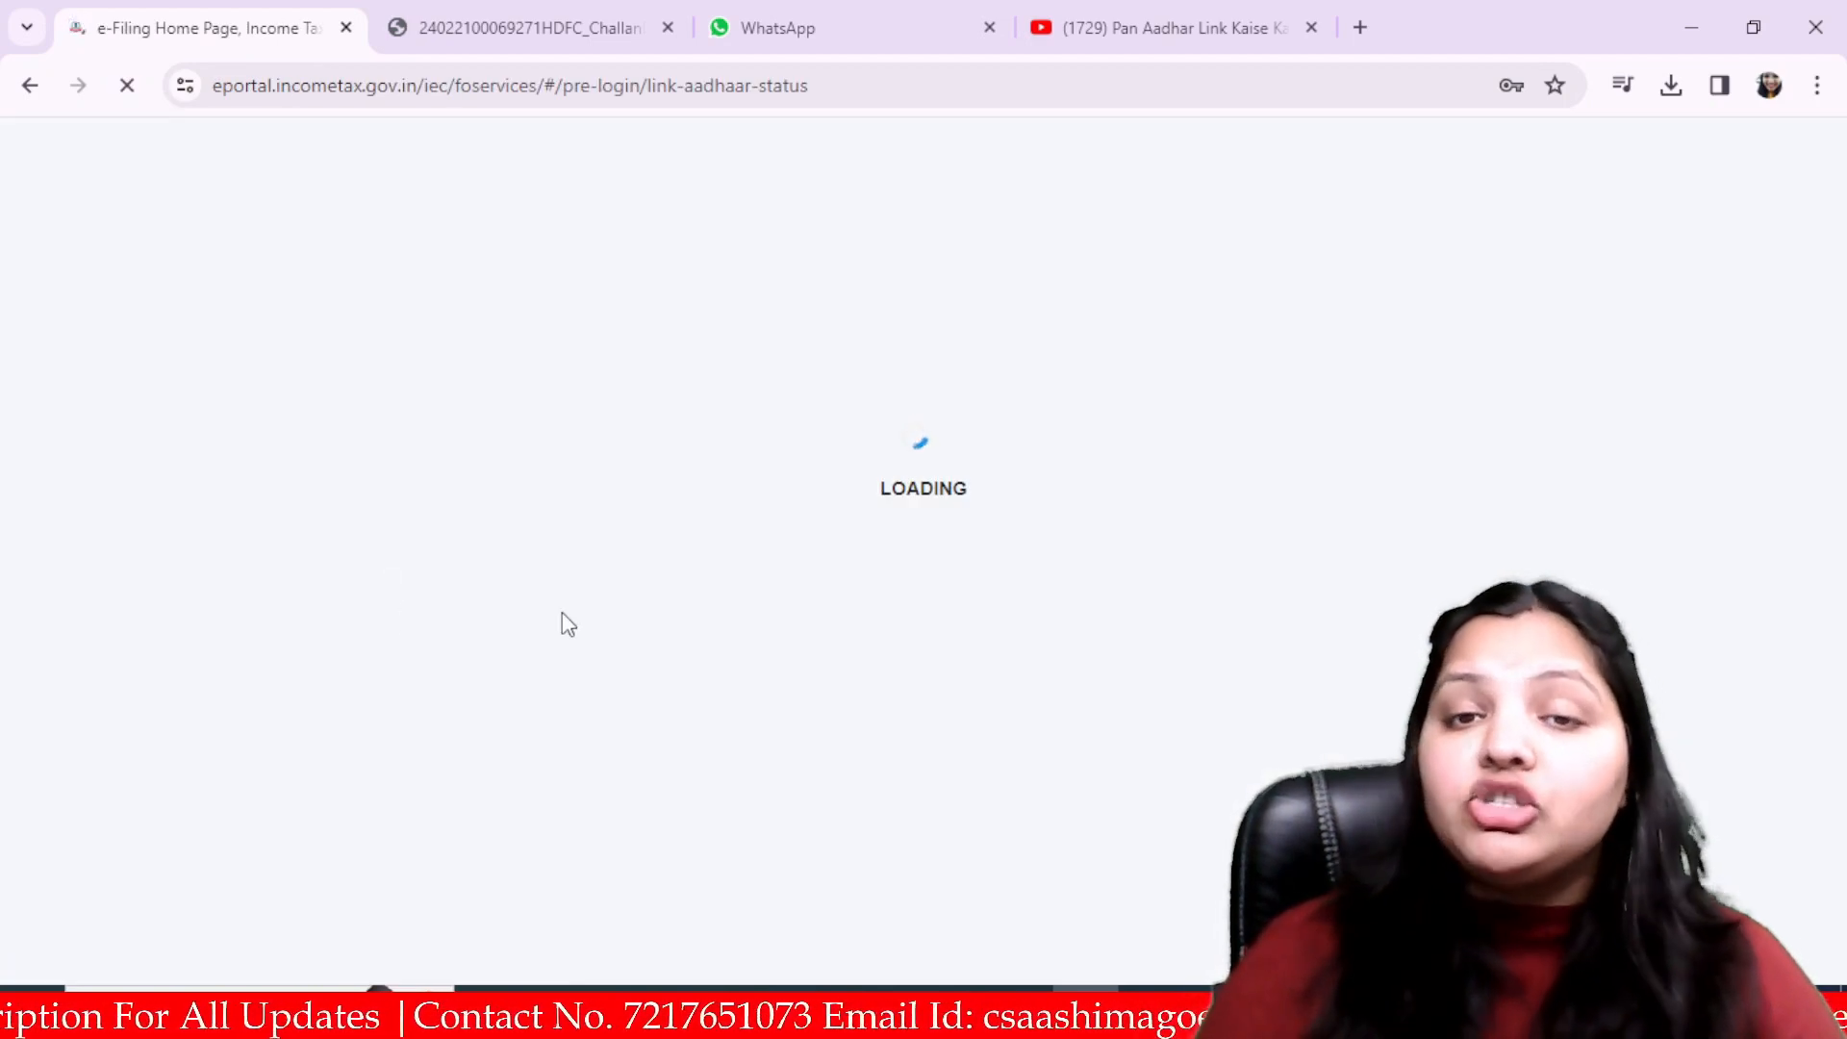